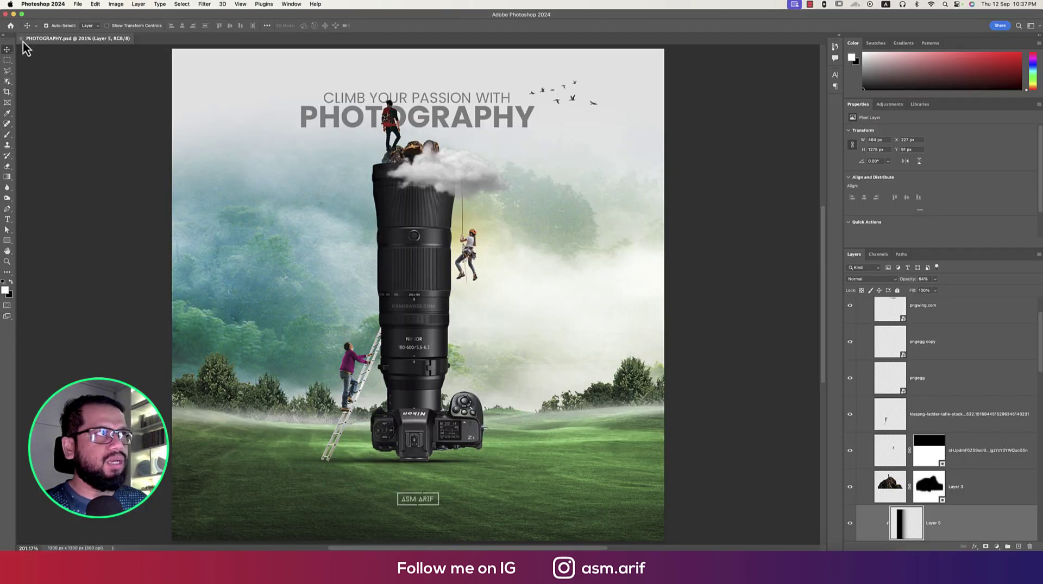
# Step: Close PHOTOGRAPHY.psd and create a new 1200 x 1200 px document named camera with a resolution of 300 pixels/inch
pyautogui.click(22, 39)
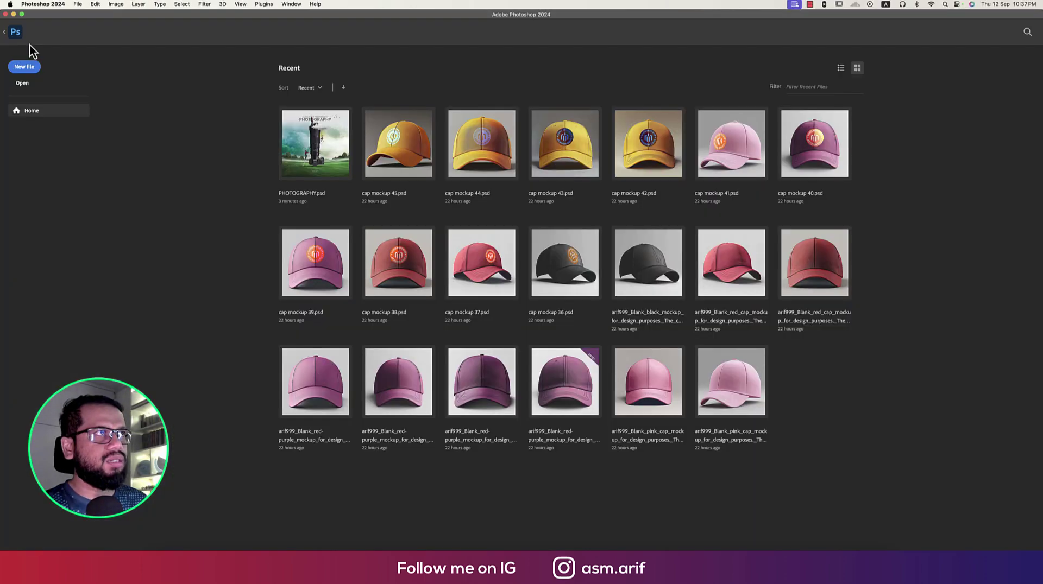
pyautogui.click(78, 4)
pyautogui.click(84, 11)
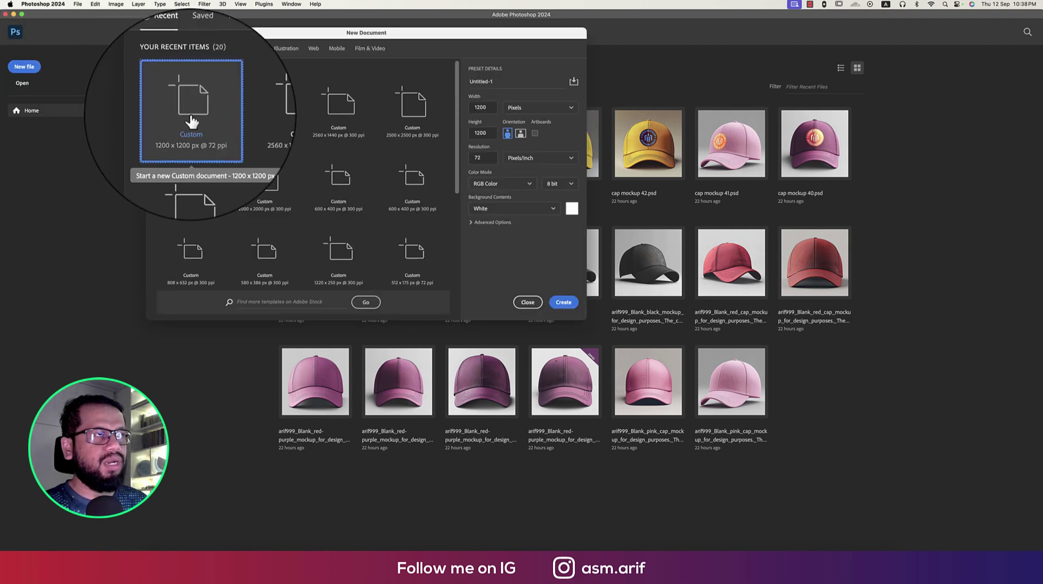
pyautogui.click(482, 112)
pyautogui.press('Tab')
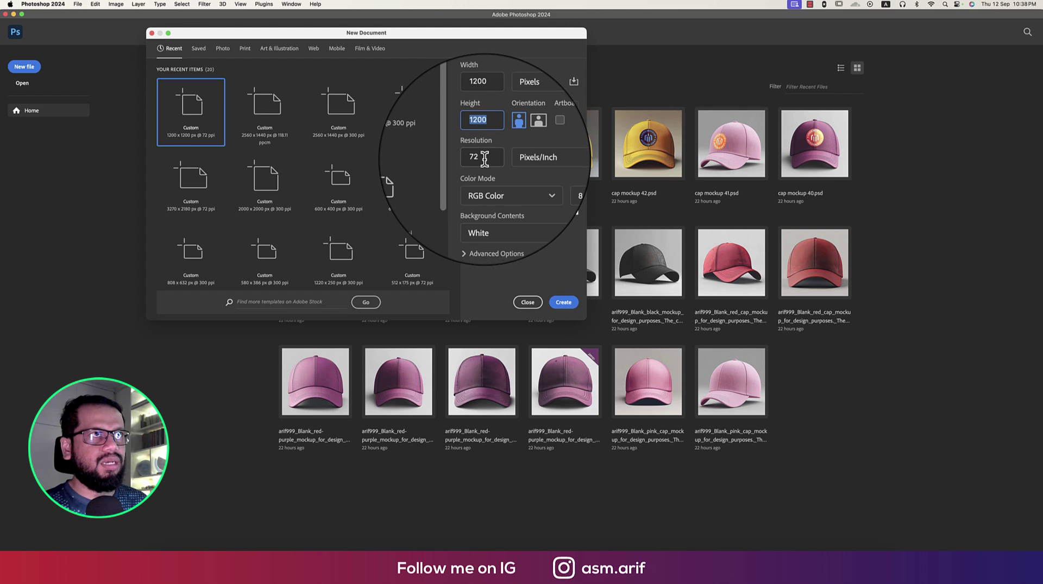
pyautogui.click(465, 158)
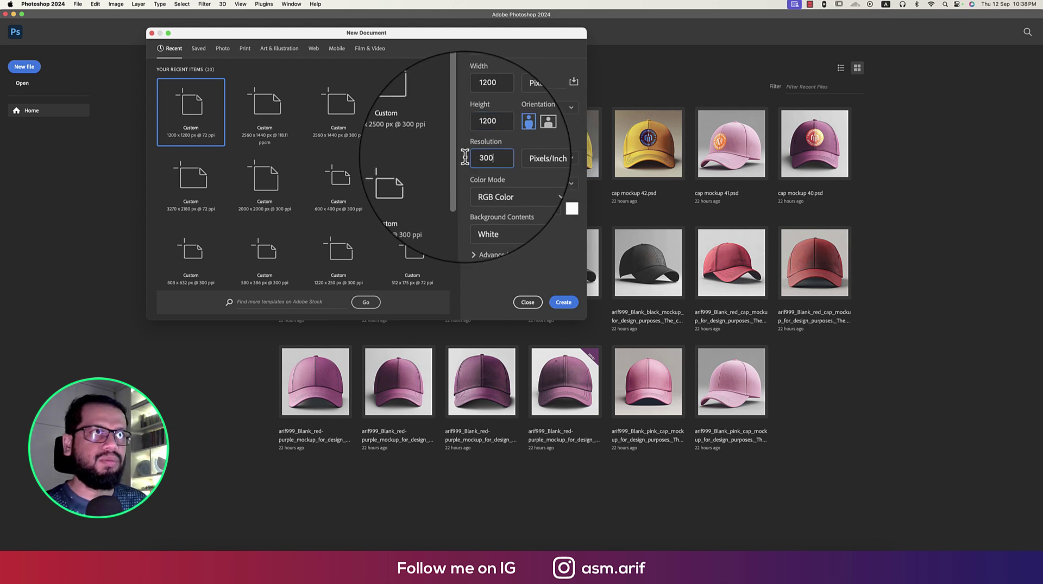
pyautogui.click(500, 81)
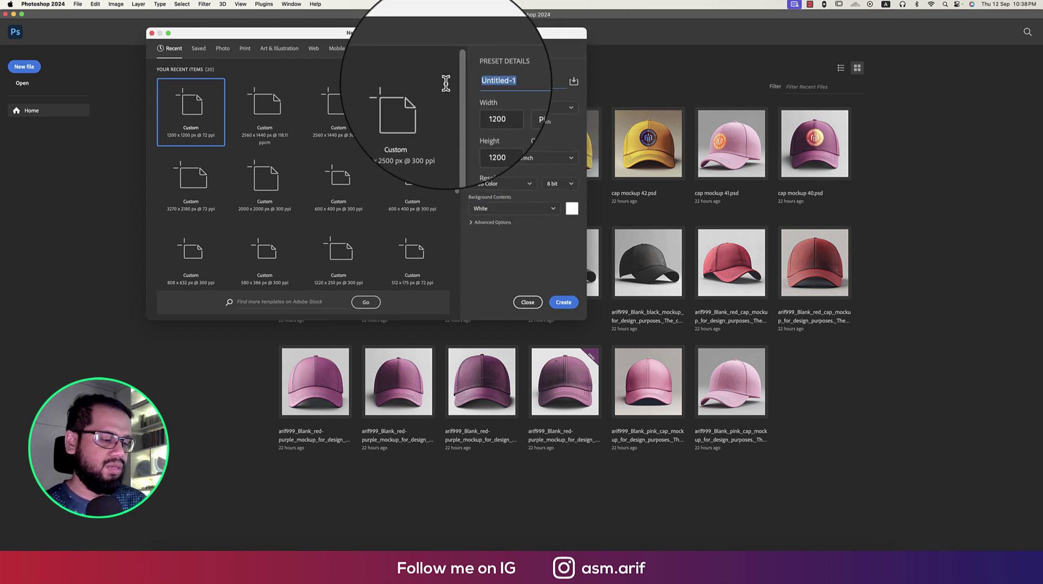
pyautogui.write('camera')
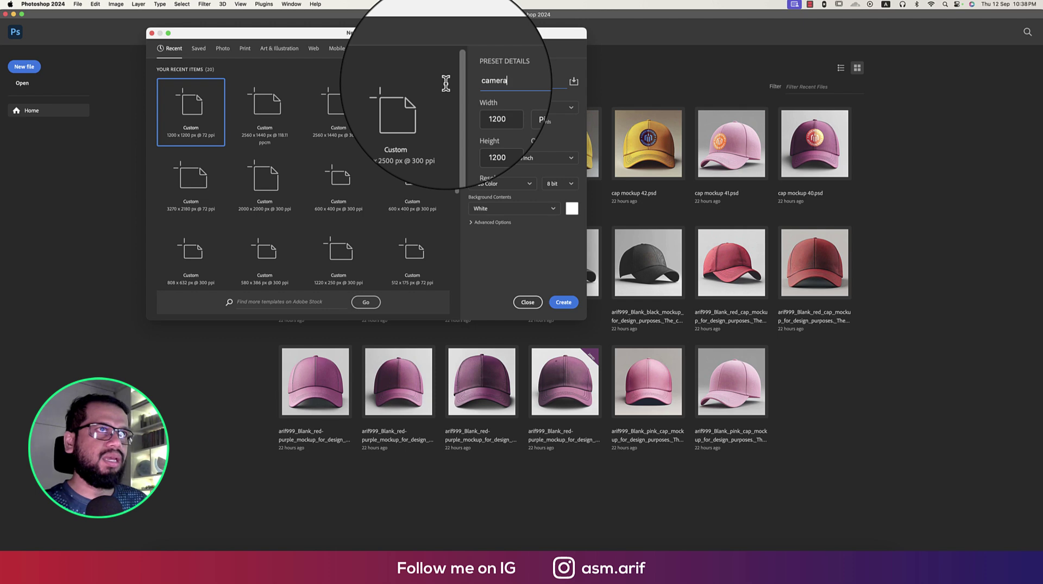
pyautogui.press('Return')
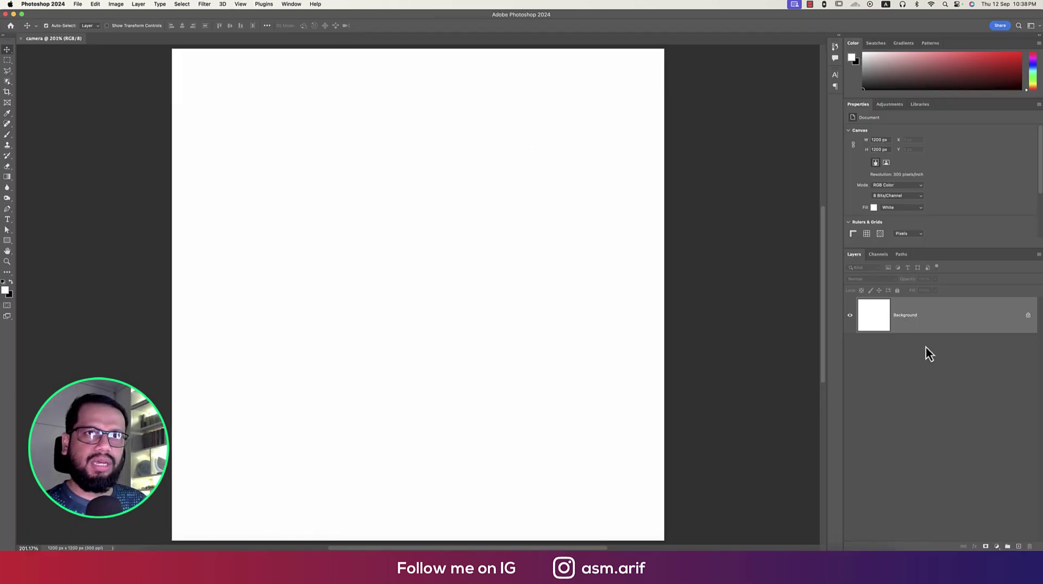
# Step: Unlock the Background layer and rename it BG
pyautogui.click(1028, 316)
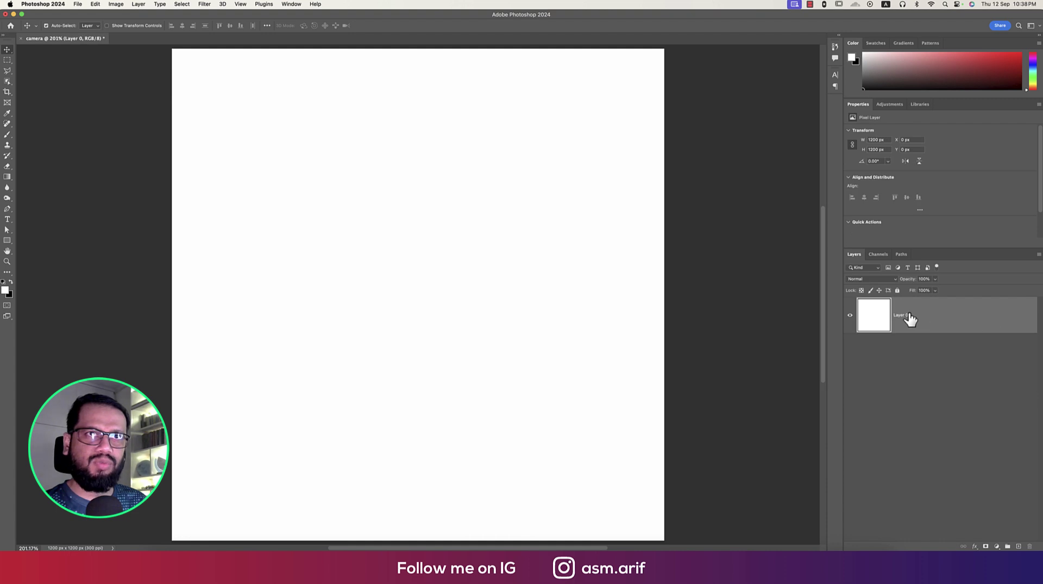
pyautogui.write('BG')
pyautogui.press('Return')
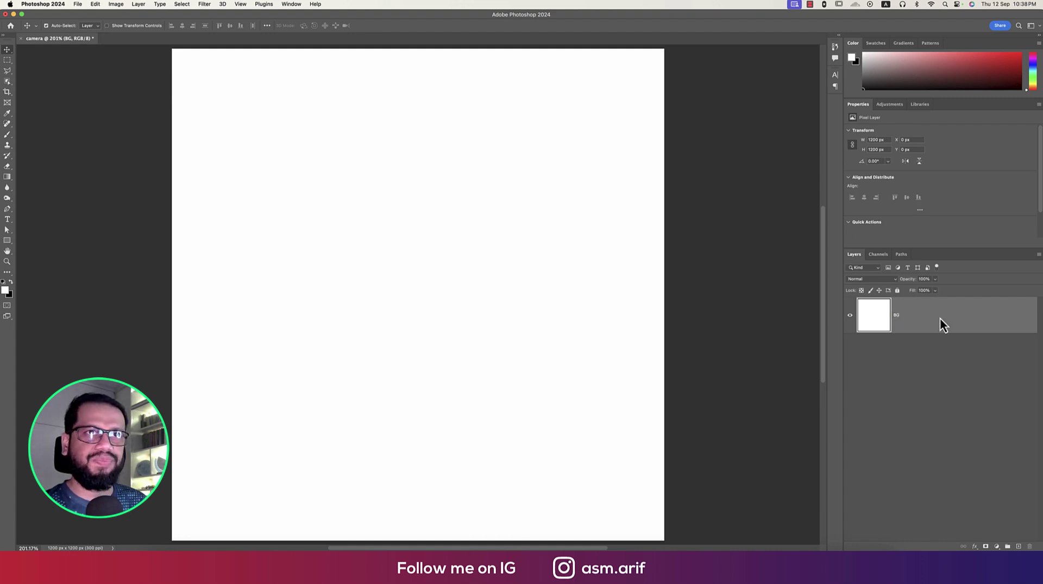
# Step: Add a Gradient Fill layer above BG using the white-to-black preset from the Basics group
pyautogui.click(997, 546)
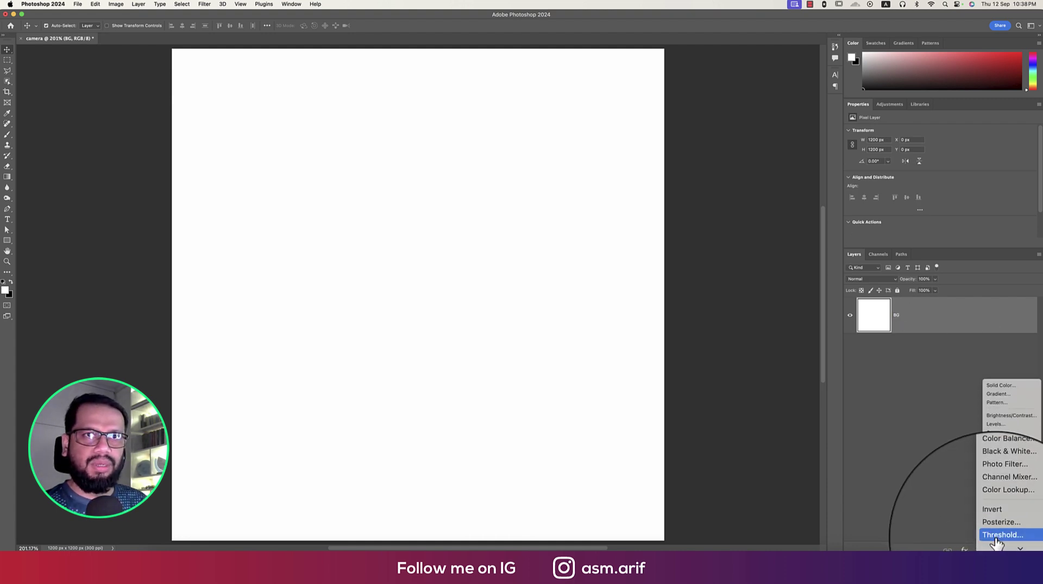
pyautogui.click(997, 388)
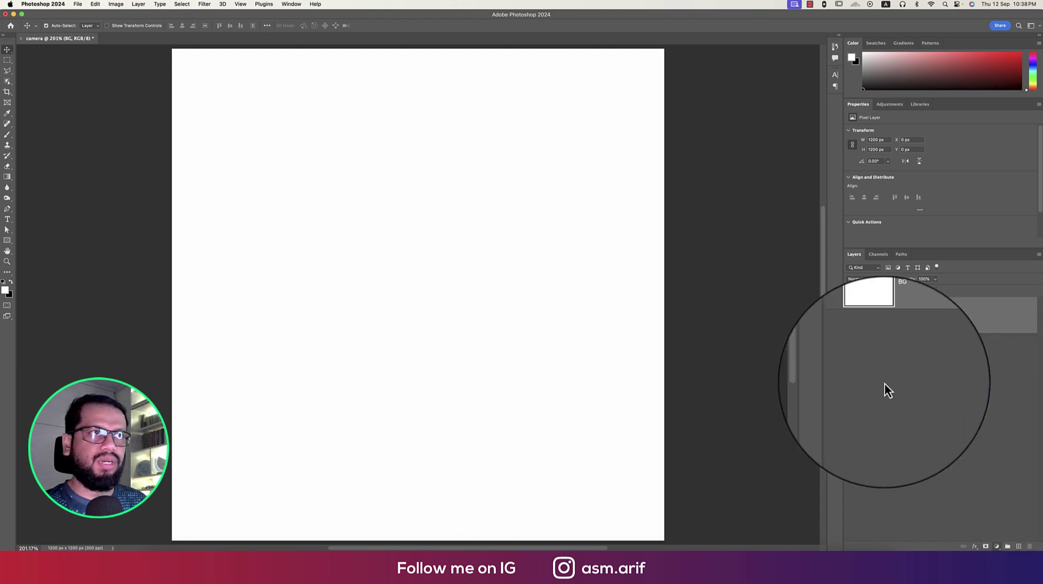
pyautogui.click(626, 85)
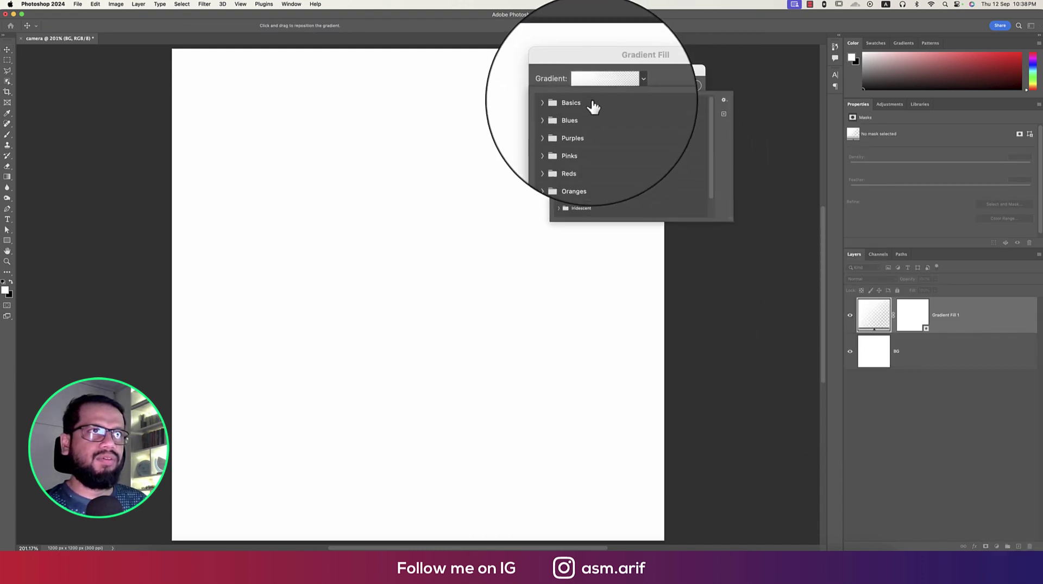
pyautogui.click(559, 102)
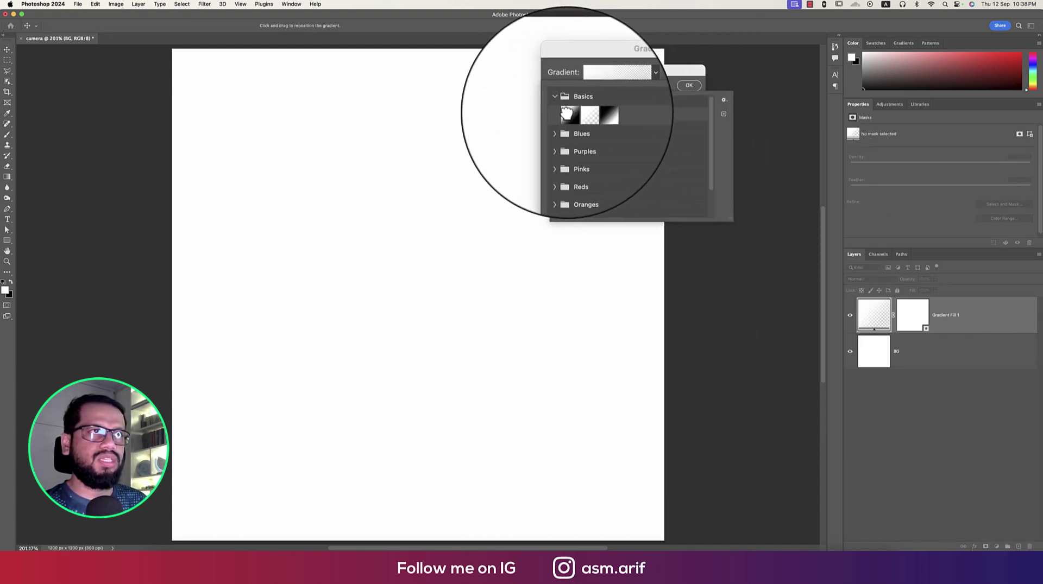
pyautogui.click(569, 115)
pyautogui.click(633, 85)
# Step: Set the gradient fill's style to Radial and enlarge its scale until the canvas edges turn light grey
pyautogui.click(592, 101)
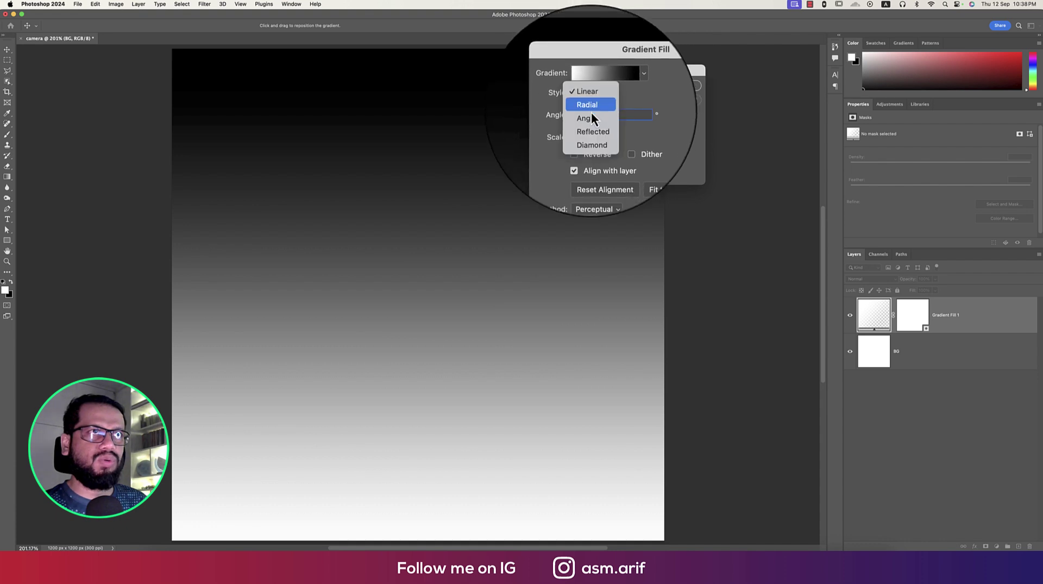
pyautogui.click(591, 104)
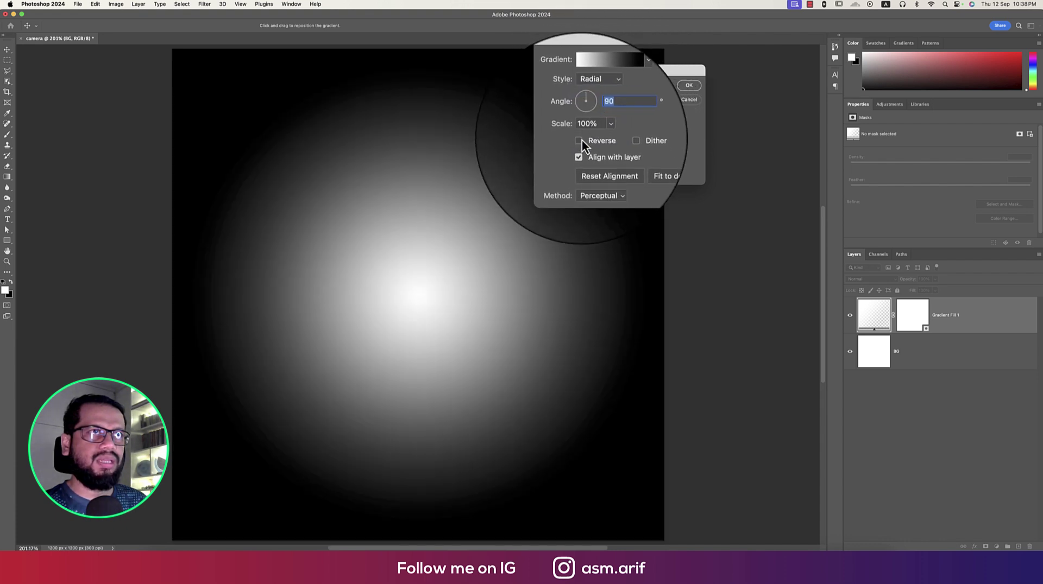
pyautogui.moveTo(601, 129); pyautogui.dragTo(611, 139)
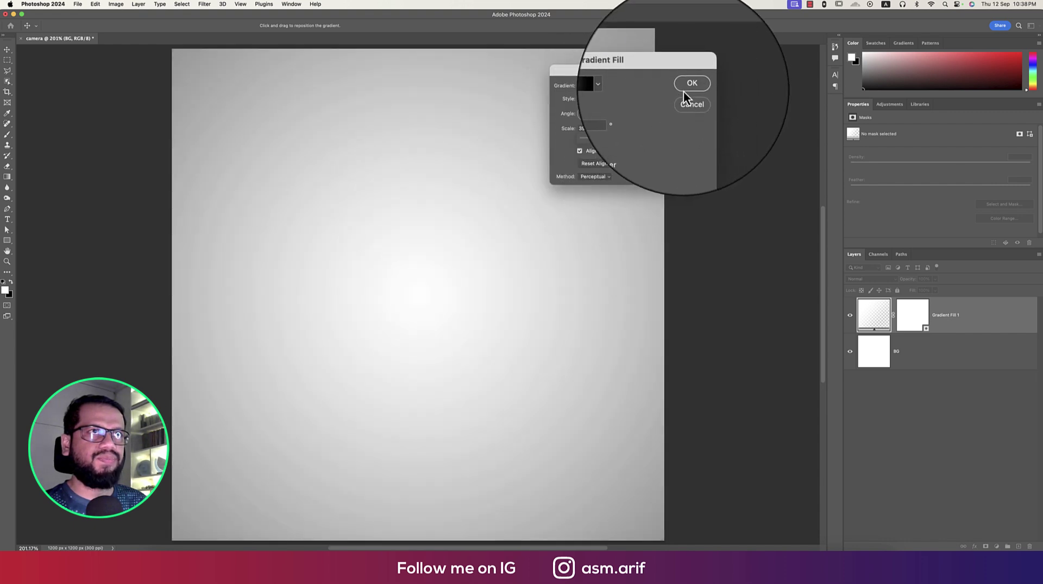
pyautogui.click(684, 89)
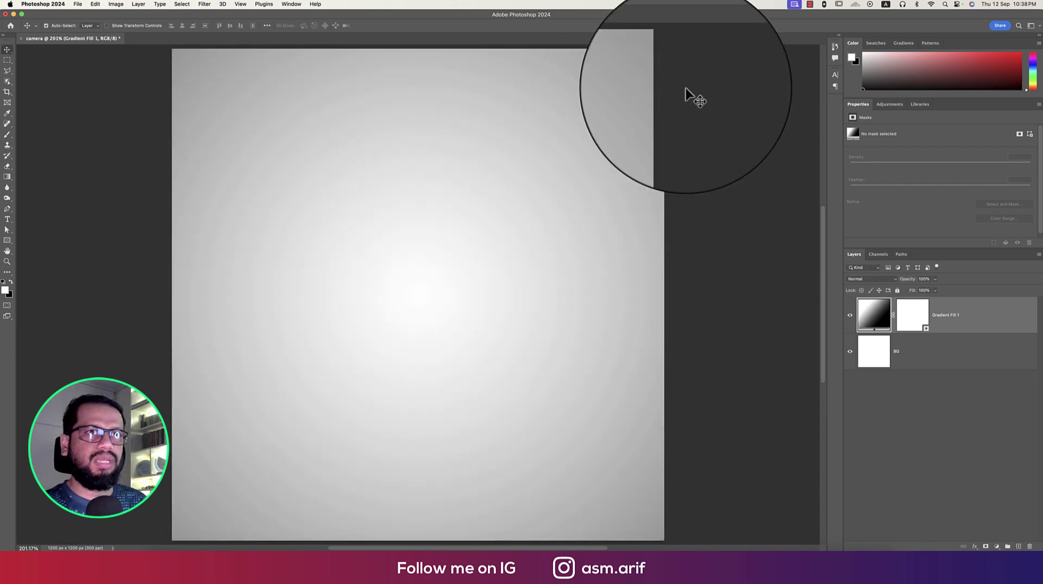
# Step: Place the tree image pngwing.com (3).png as embedded and move the tree line to the canvas's lower part, at Y 610 px
pyautogui.click(78, 4)
pyautogui.click(100, 177)
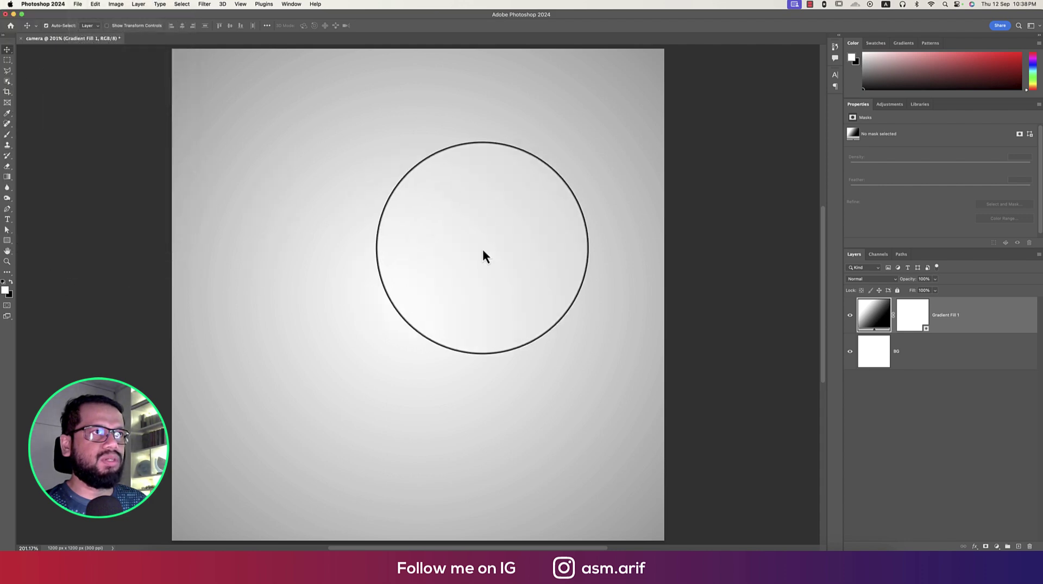
pyautogui.doubleClick(429, 115)
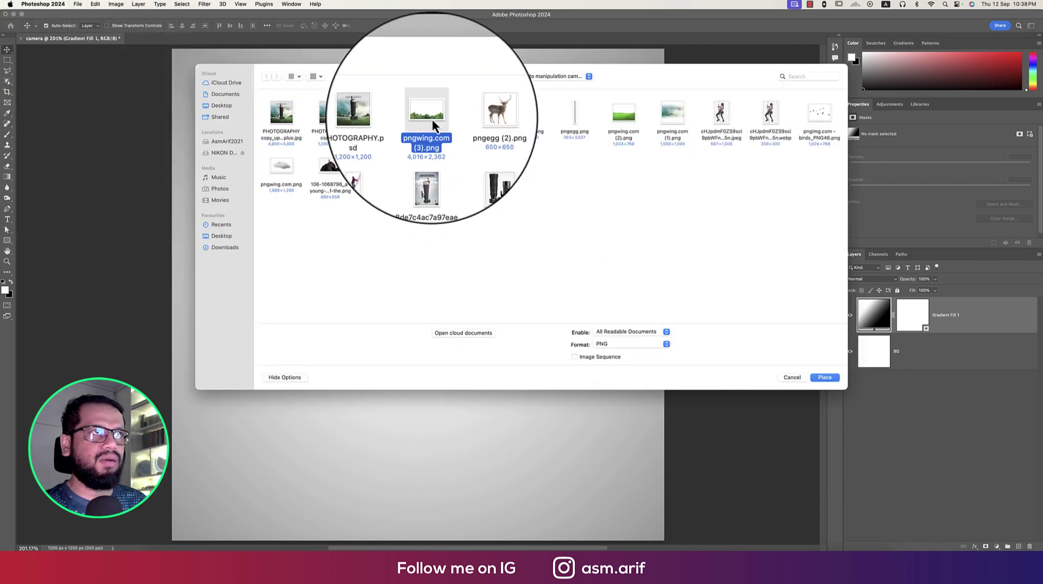
pyautogui.press('Return')
pyautogui.moveTo(562, 400); pyautogui.dragTo(566, 380)
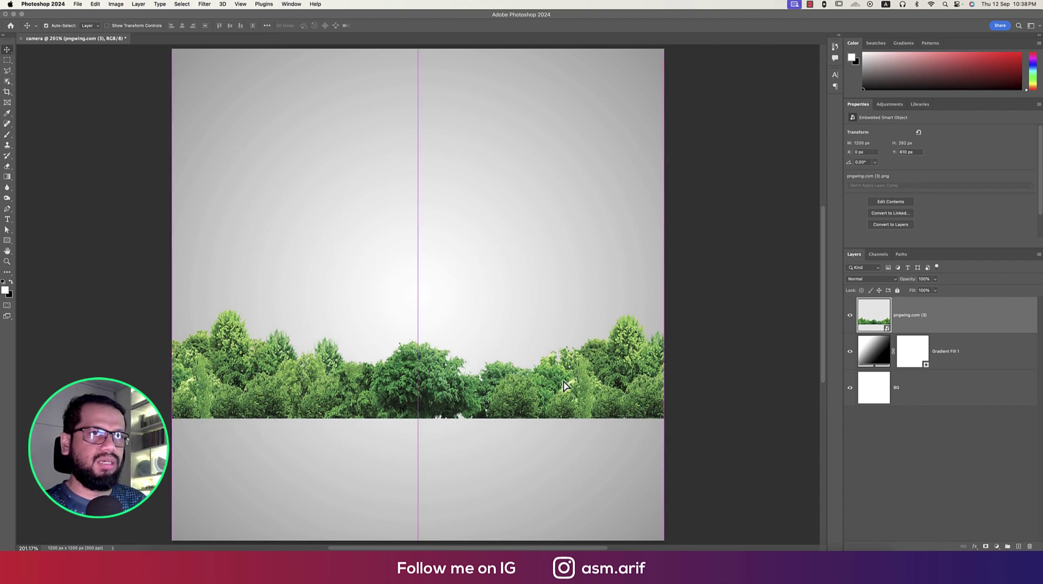
# Step: Rasterize the placed tree layer and rename it tree
pyautogui.rightClick(964, 351)
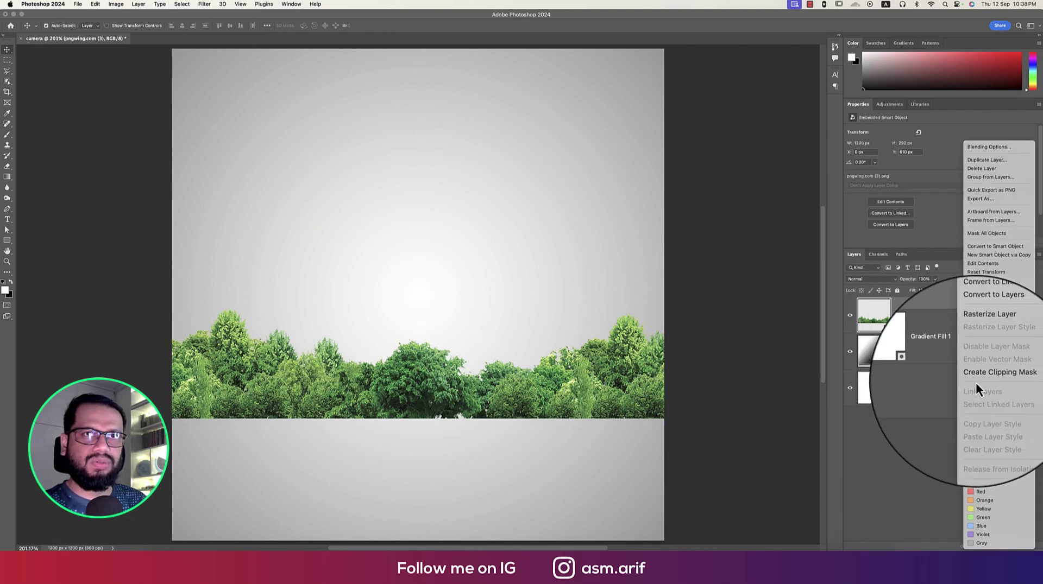
pyautogui.click(972, 346)
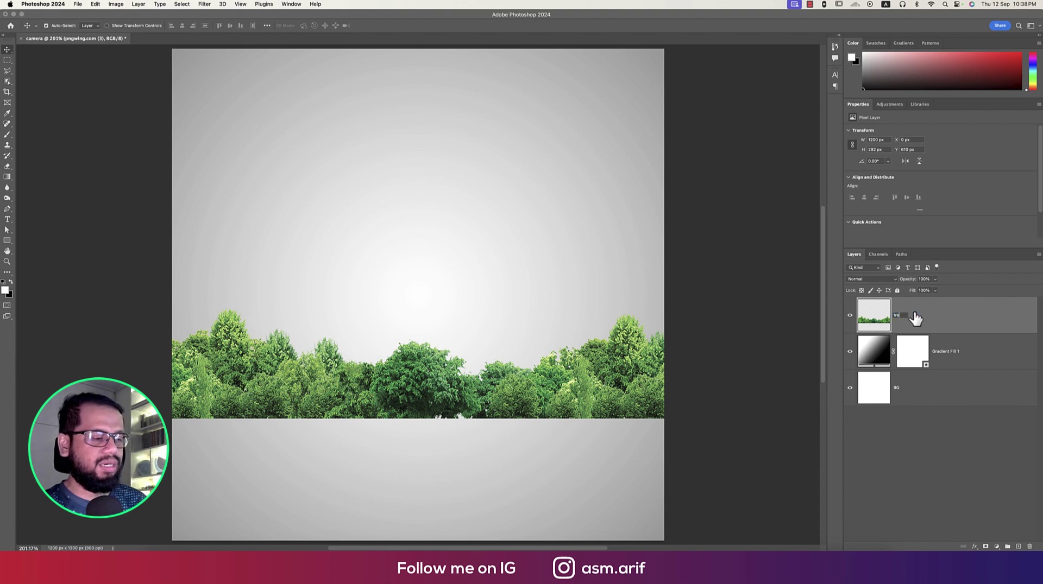
pyautogui.press('Return')
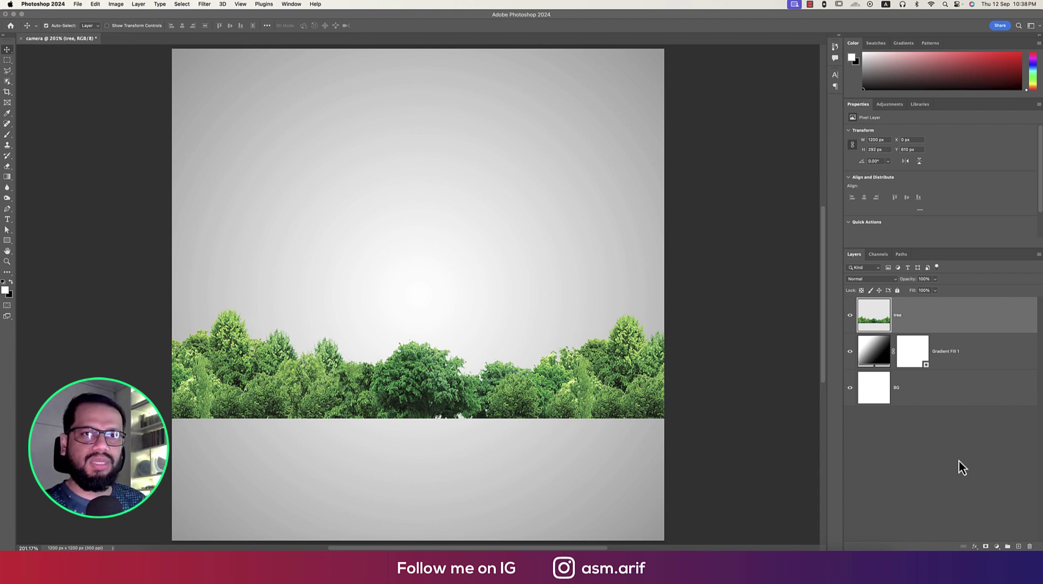
# Step: Add a layer mask to the tree layer and fade out the trees' lower edge with the Gradient tool
pyautogui.click(986, 546)
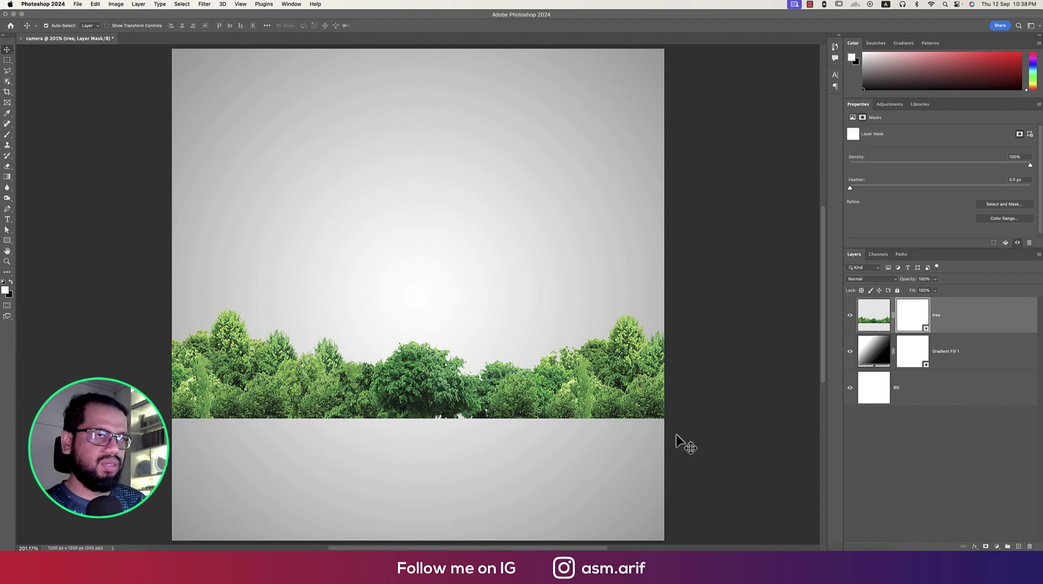
pyautogui.press('g')
pyautogui.moveTo(594, 402); pyautogui.dragTo(596, 402)
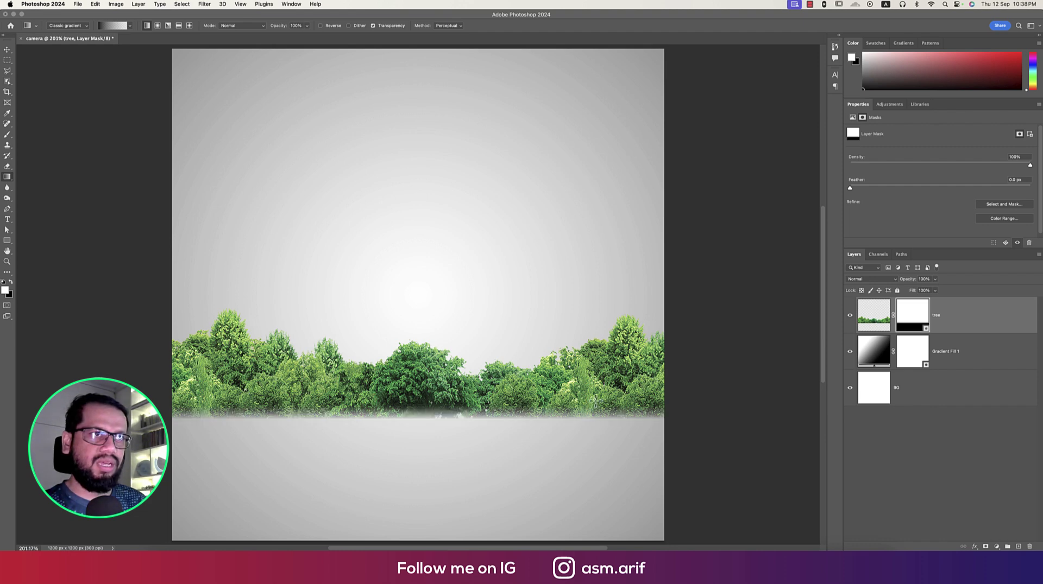
pyautogui.moveTo(591, 438); pyautogui.dragTo(592, 411)
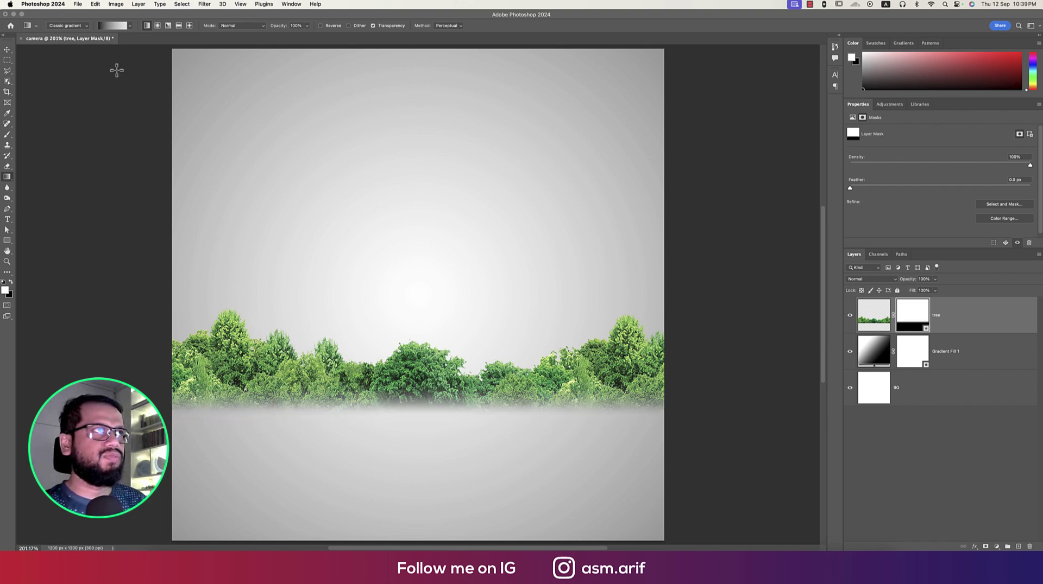
# Step: Place the grass image pngwing.com (2).png as embedded and position it along the bottom of the canvas, covering the trees' base
pyautogui.click(78, 3)
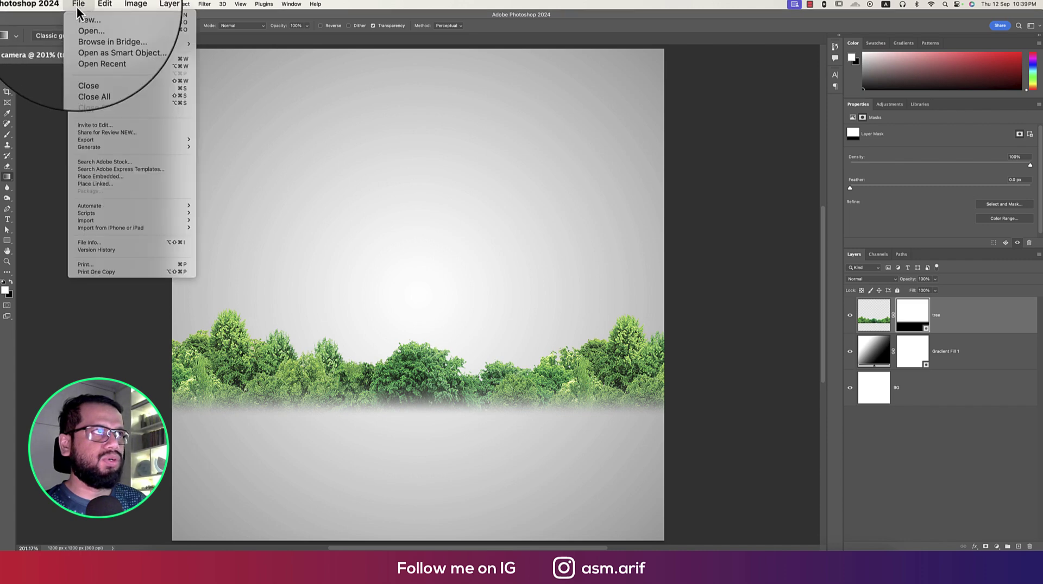
pyautogui.click(99, 181)
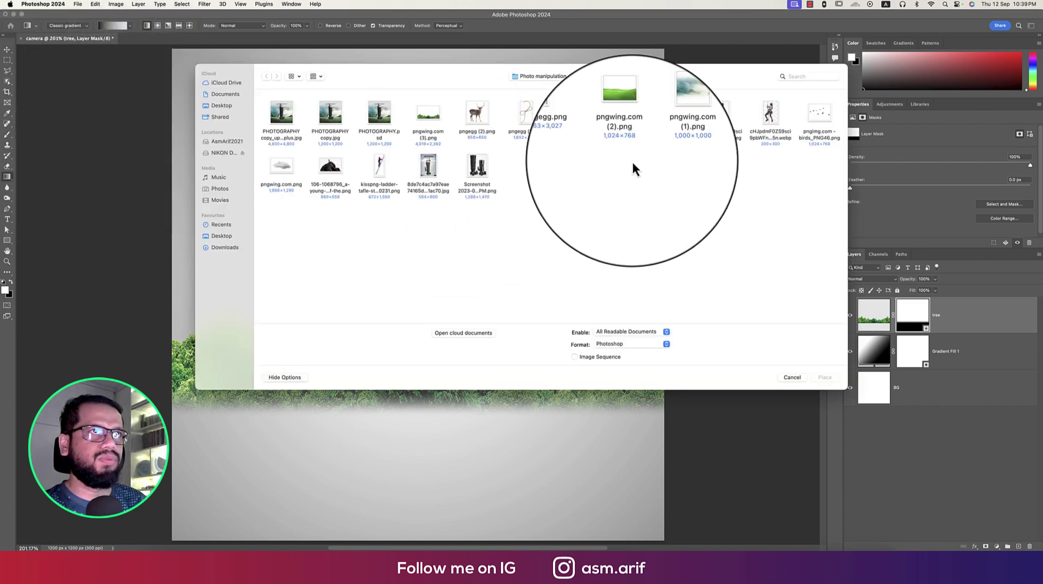
pyautogui.doubleClick(622, 115)
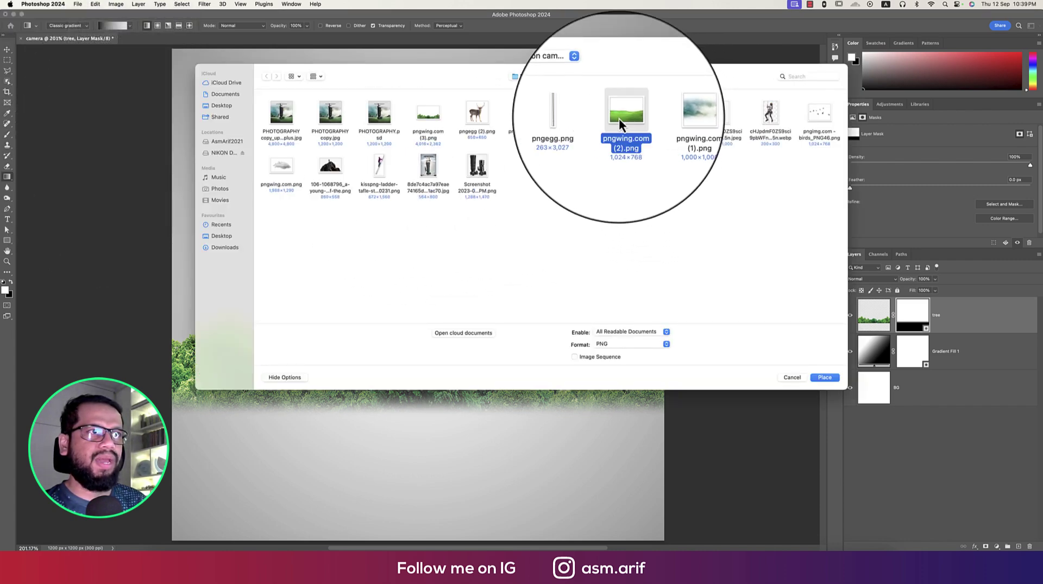
pyautogui.moveTo(542, 430); pyautogui.dragTo(549, 456)
pyautogui.press('Return')
pyautogui.press('g')
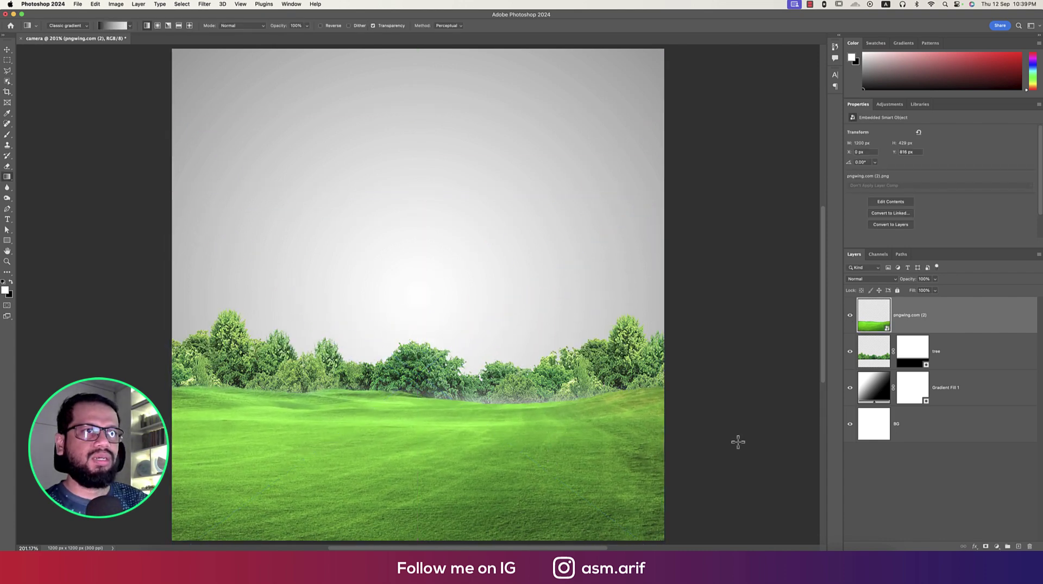
# Step: Rasterize the placed grass layer, rename it ground, and activate the Move tool
pyautogui.rightClick(947, 331)
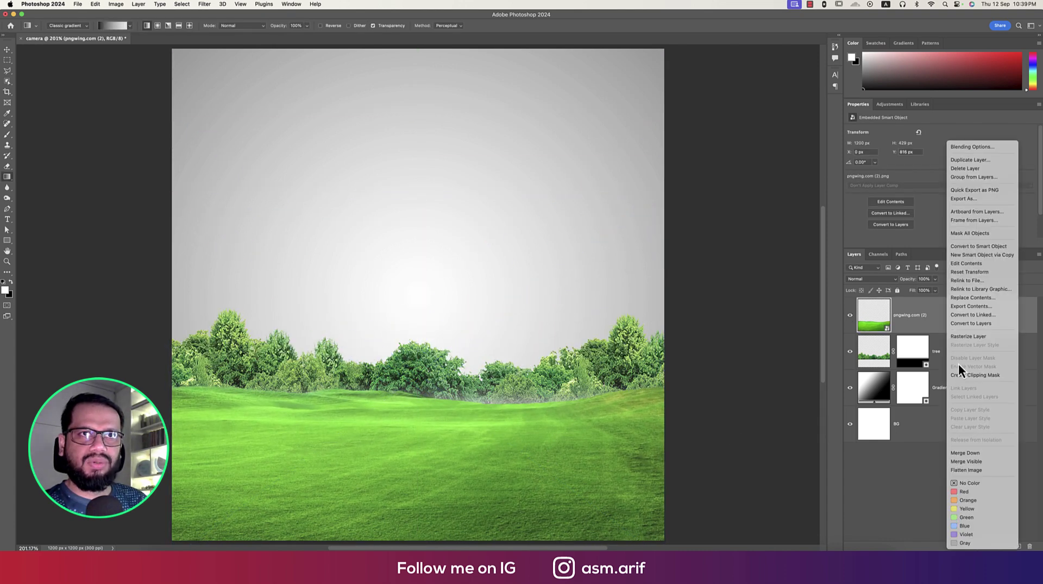
pyautogui.click(961, 340)
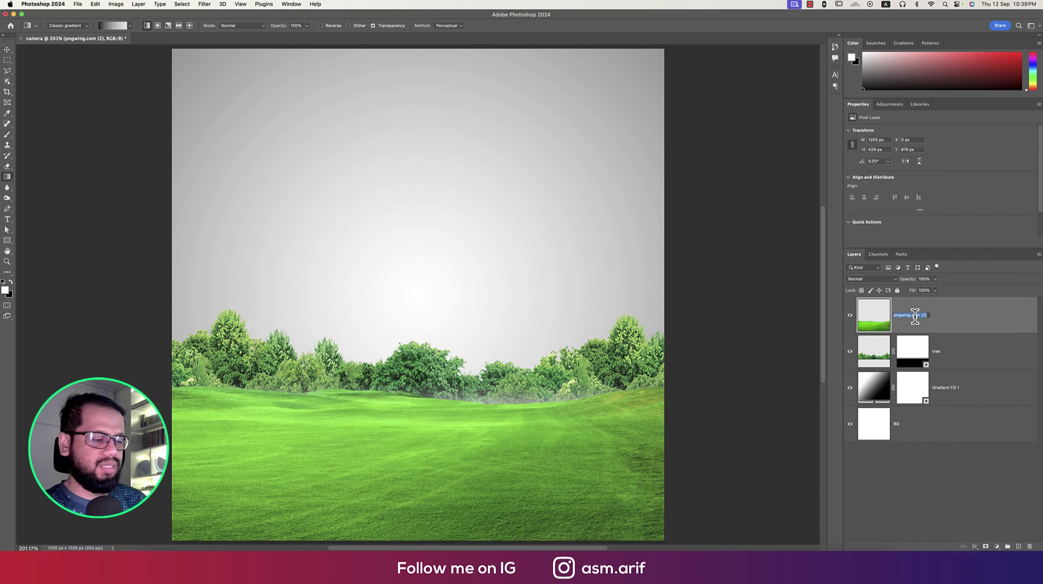
pyautogui.write('ground')
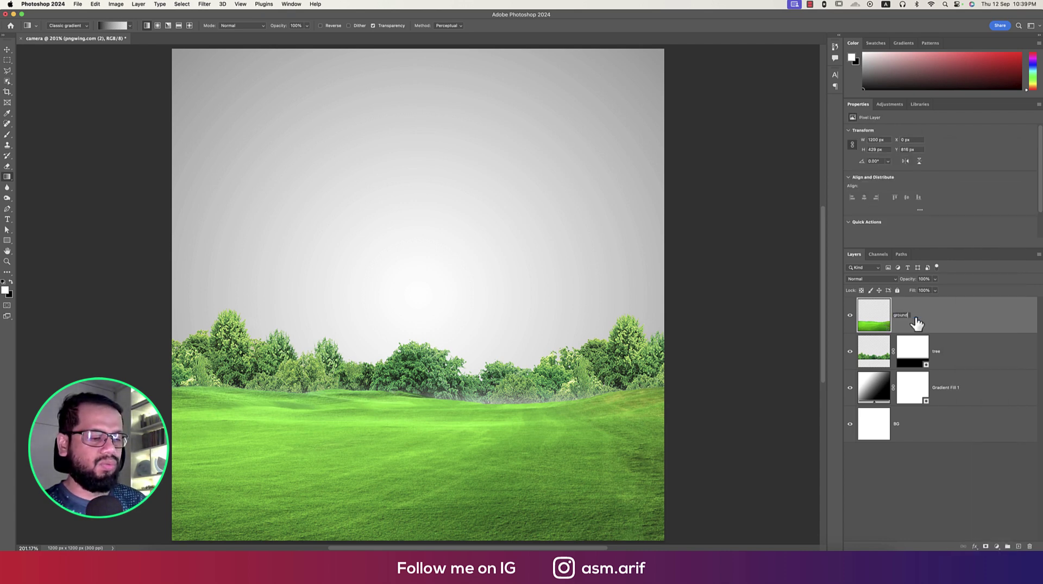
pyautogui.press('Return')
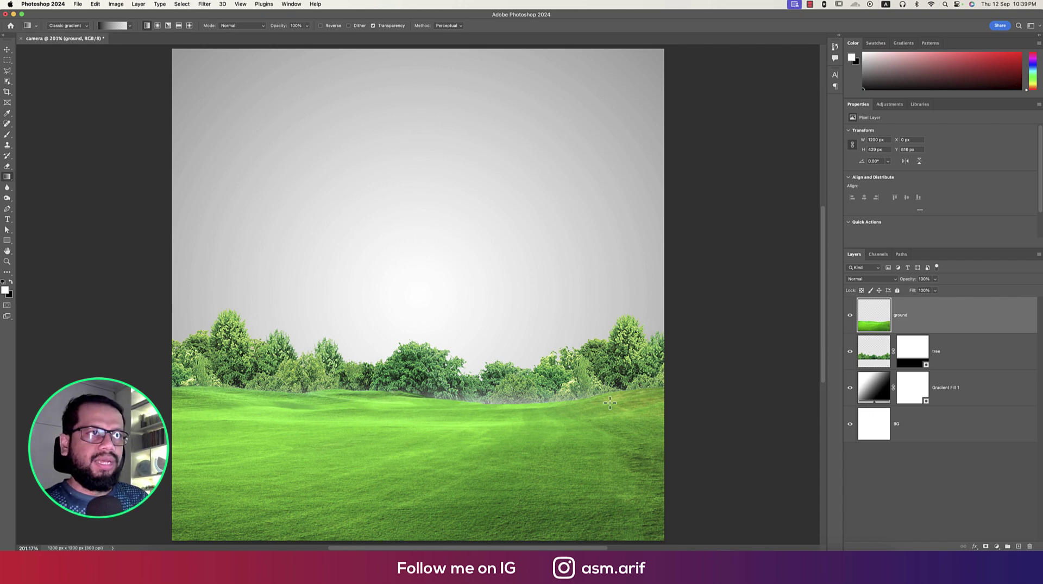
pyautogui.press('v')
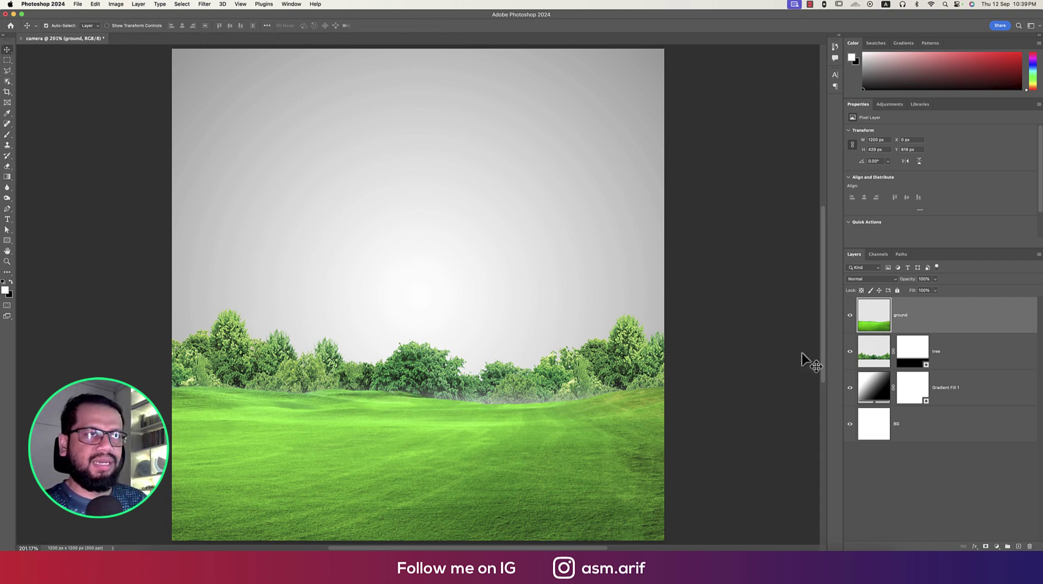
# Step: Merge the tree and ground layers and adjust the result in Camera Raw with saturation -35, contrast +40 and exposure -0.25
pyautogui.click(947, 355)
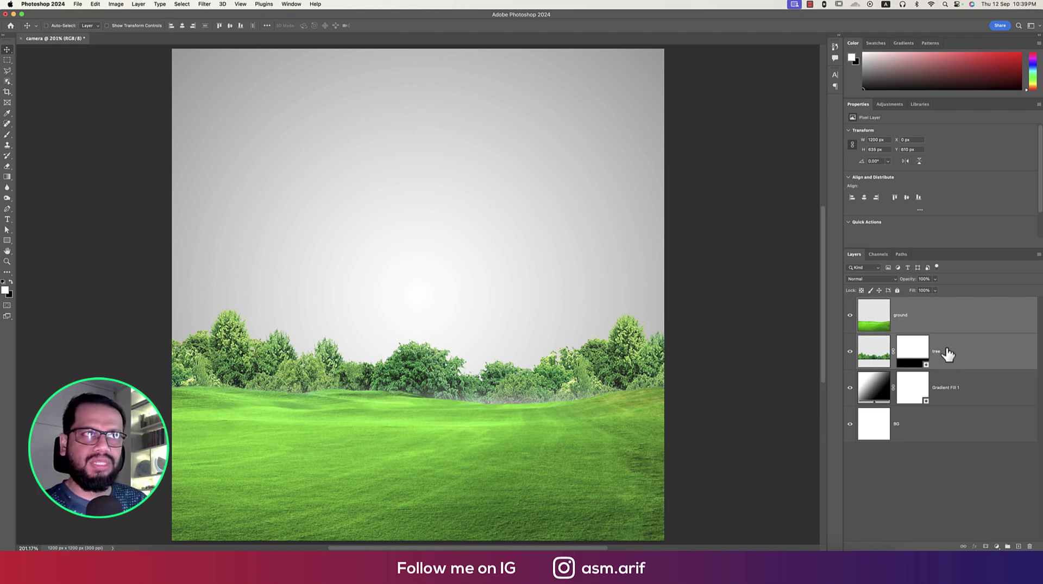
pyautogui.press('super+e')
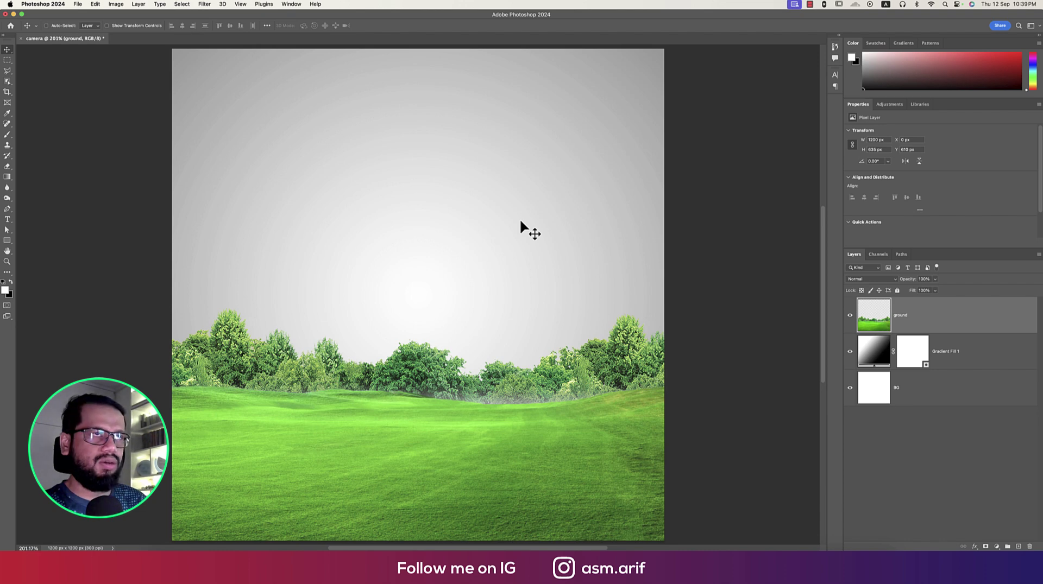
pyautogui.press('shift+super+a')
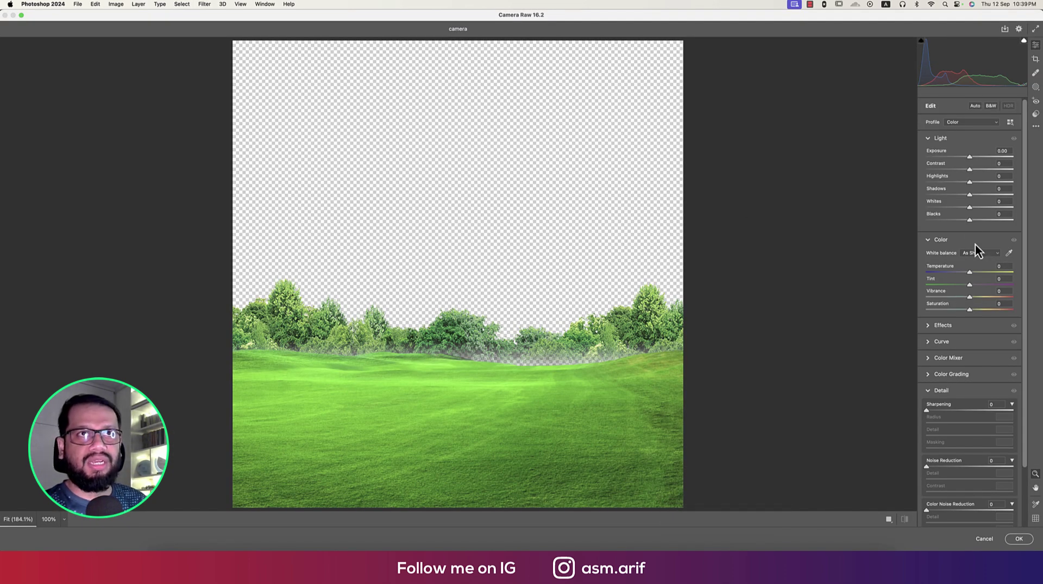
pyautogui.click(954, 310)
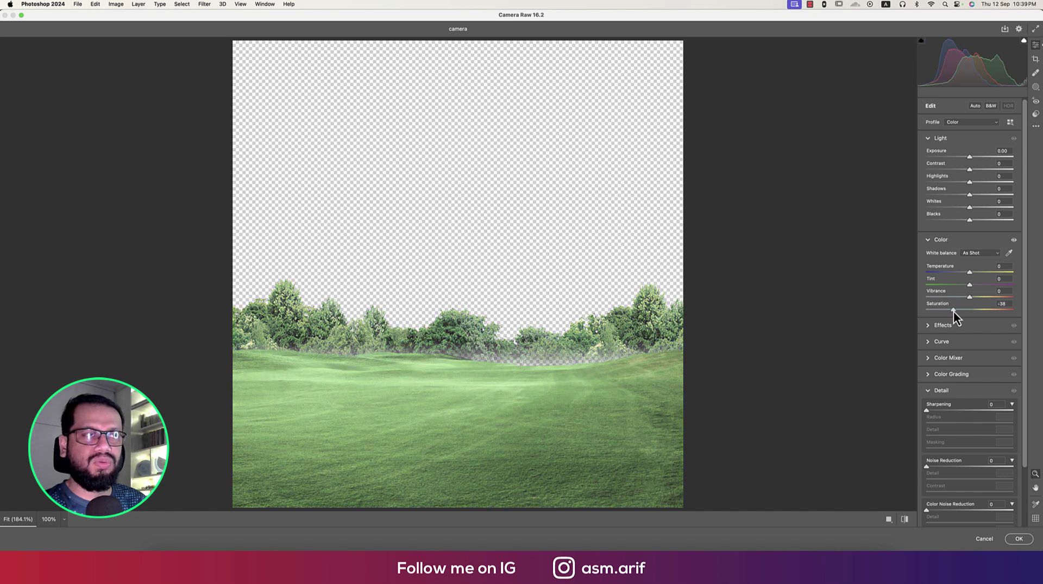
pyautogui.moveTo(954, 311); pyautogui.dragTo(955, 311)
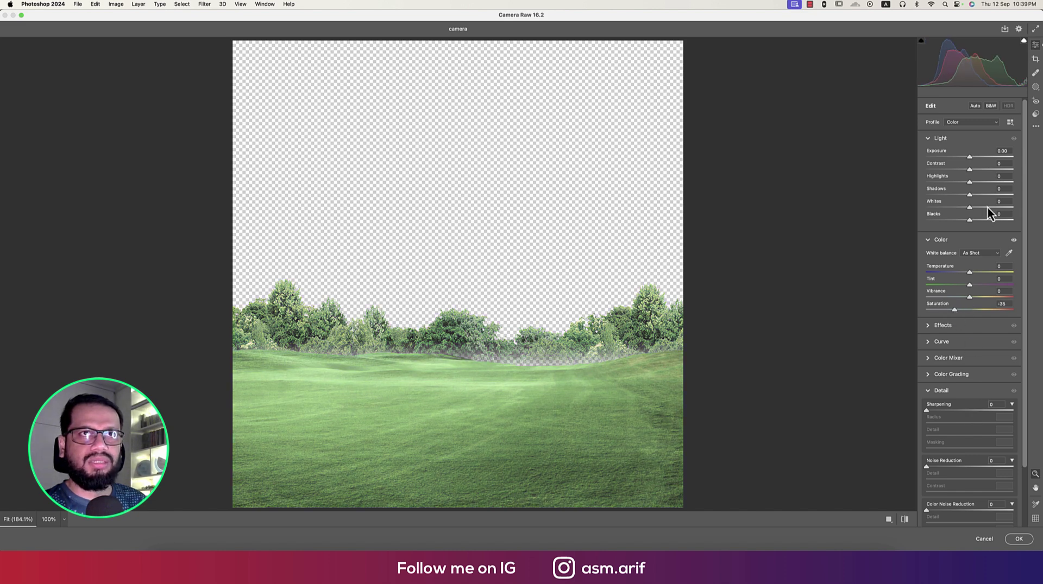
pyautogui.moveTo(976, 169)
pyautogui.mouseDown()
pyautogui.moveTo(986, 169)
pyautogui.moveTo(966, 159)
pyautogui.moveTo(968, 167)
pyautogui.mouseUp()
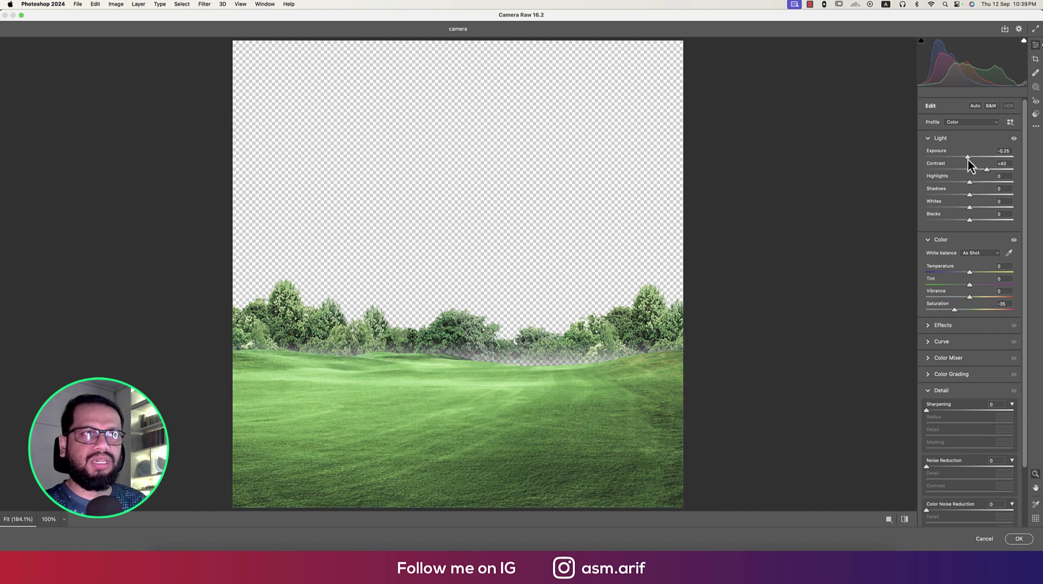
pyautogui.click(1013, 539)
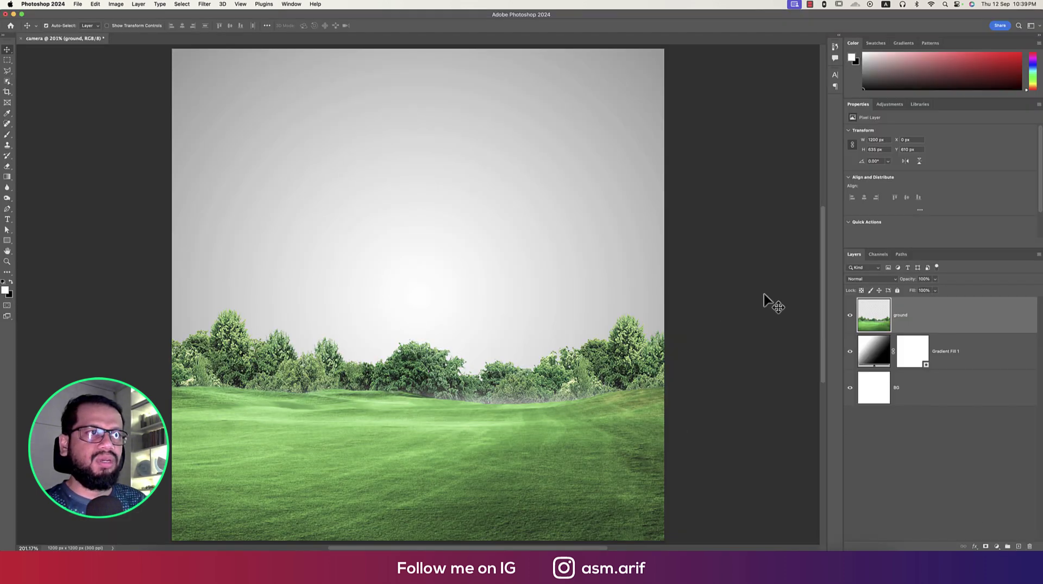
# Step: Place the two-camera screenshot PNG as embedded and scale it down to about 918 x 1048 px, centred on the canvas
pyautogui.click(79, 3)
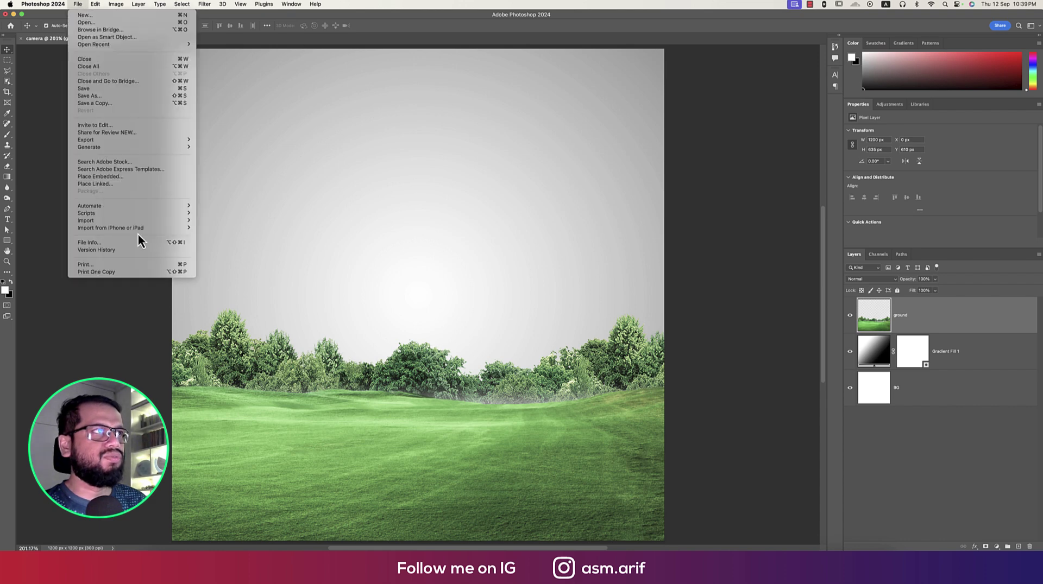
pyautogui.click(132, 177)
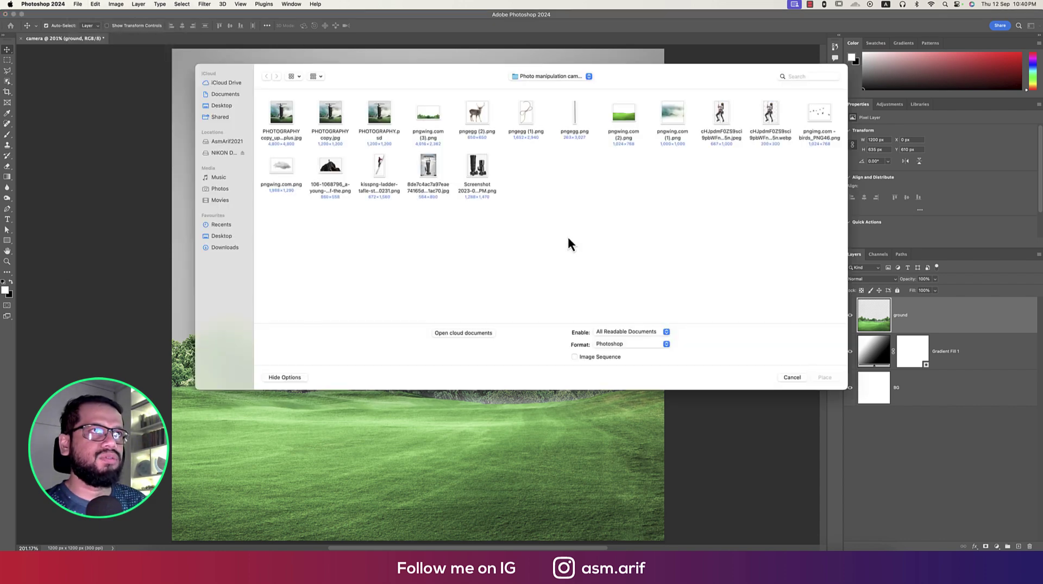
pyautogui.doubleClick(481, 170)
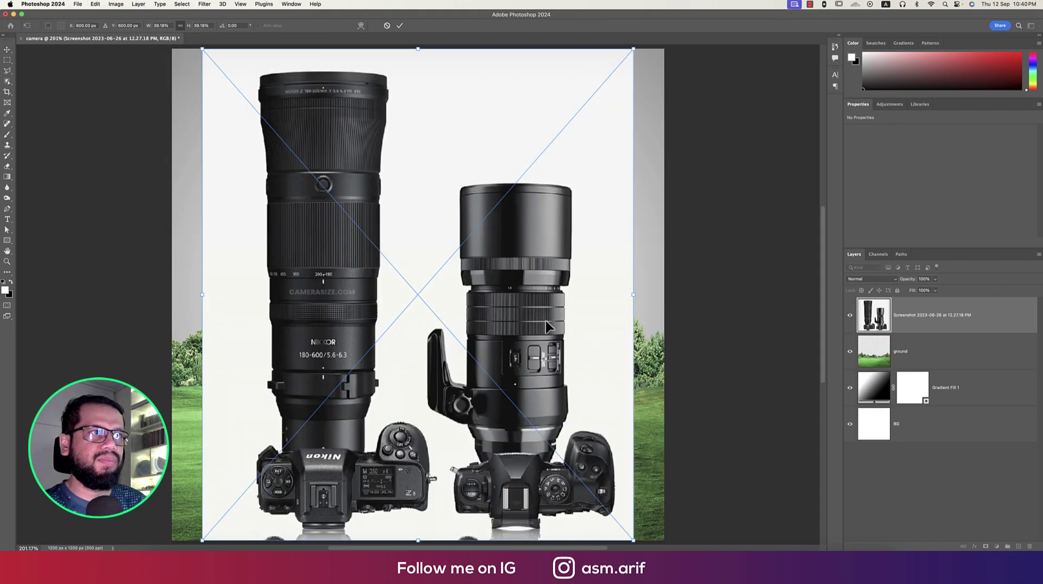
pyautogui.moveTo(634, 300); pyautogui.dragTo(608, 295)
pyautogui.press('Return')
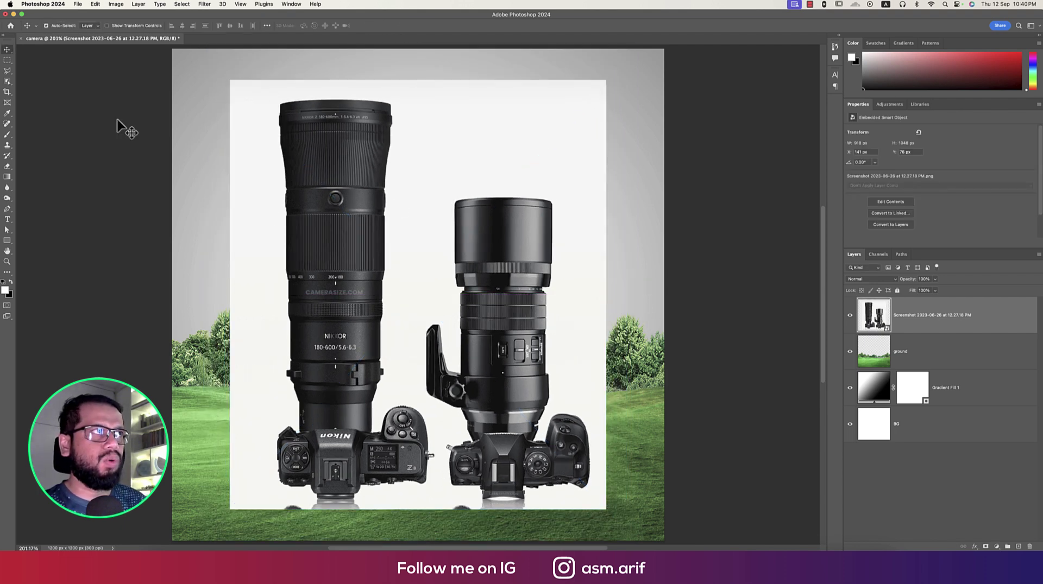
# Step: Rasterize the placed screenshot layer and rename it camera
pyautogui.rightClick(942, 315)
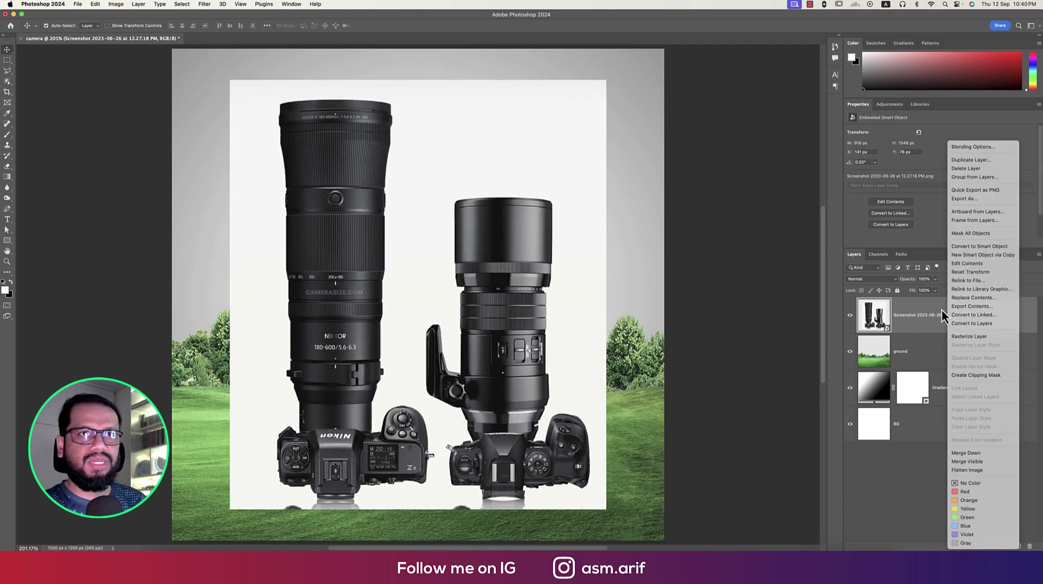
pyautogui.click(965, 337)
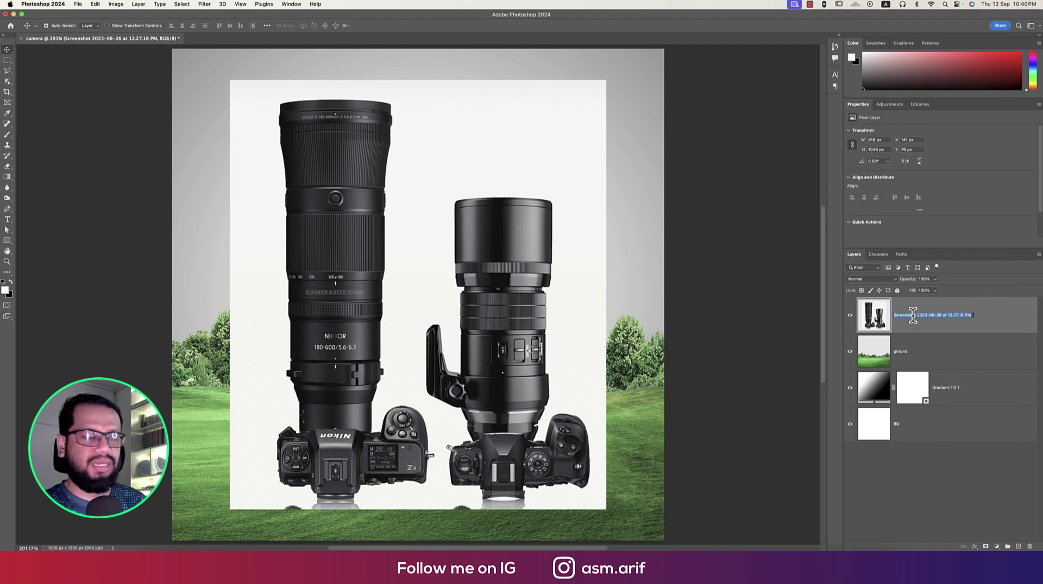
pyautogui.write('camera')
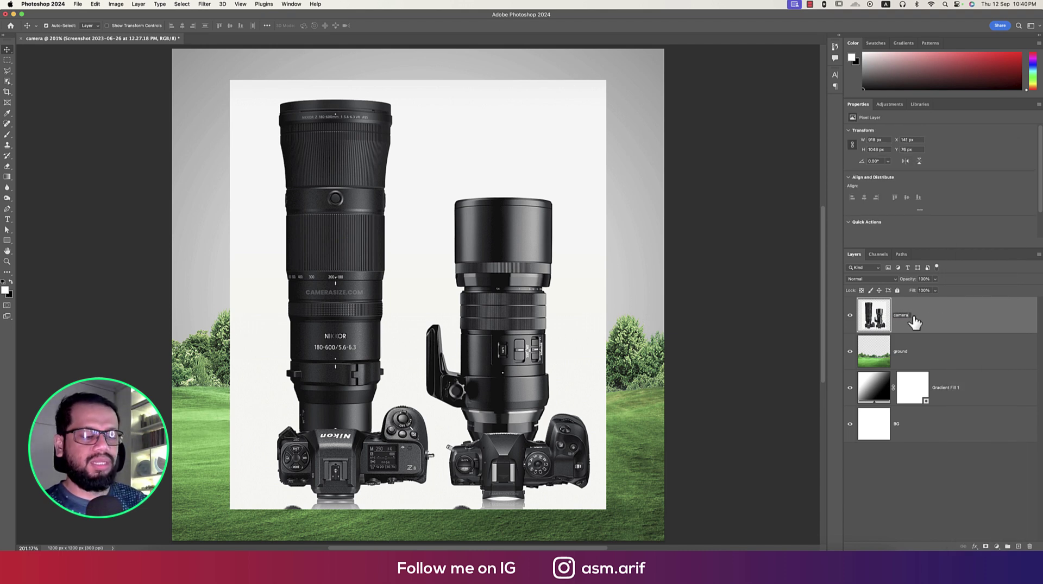
pyautogui.press('Return')
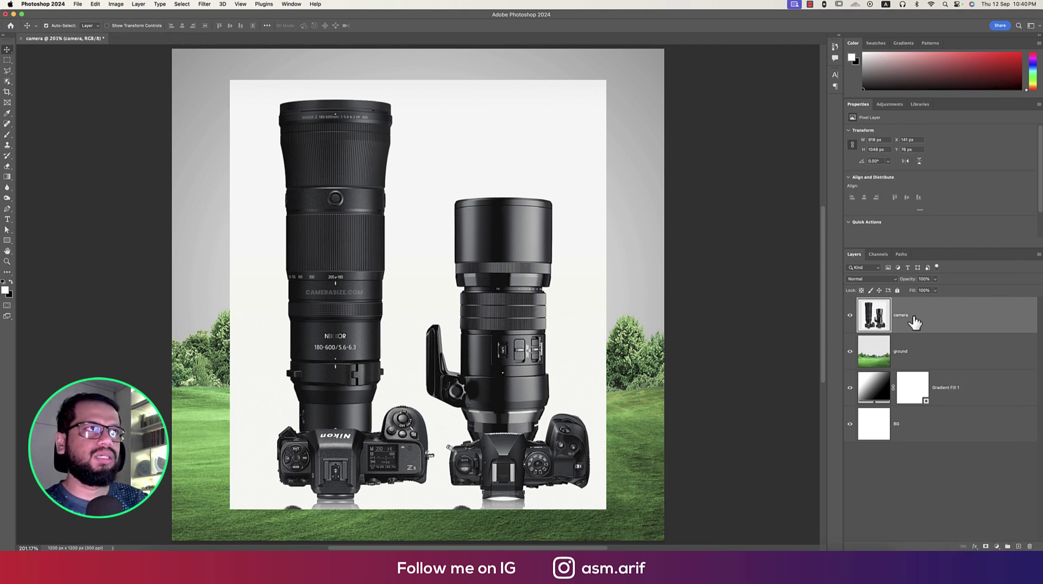
# Step: Select the taller Nikon camera with its lens using the Object Selection tool
pyautogui.click(8, 81)
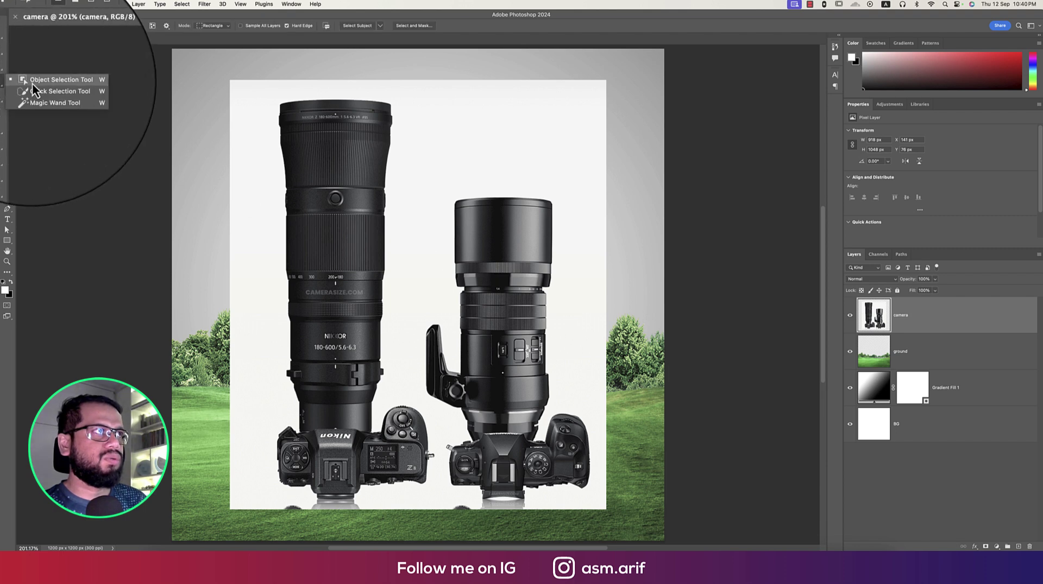
pyautogui.click(38, 81)
pyautogui.moveTo(267, 99); pyautogui.dragTo(428, 506)
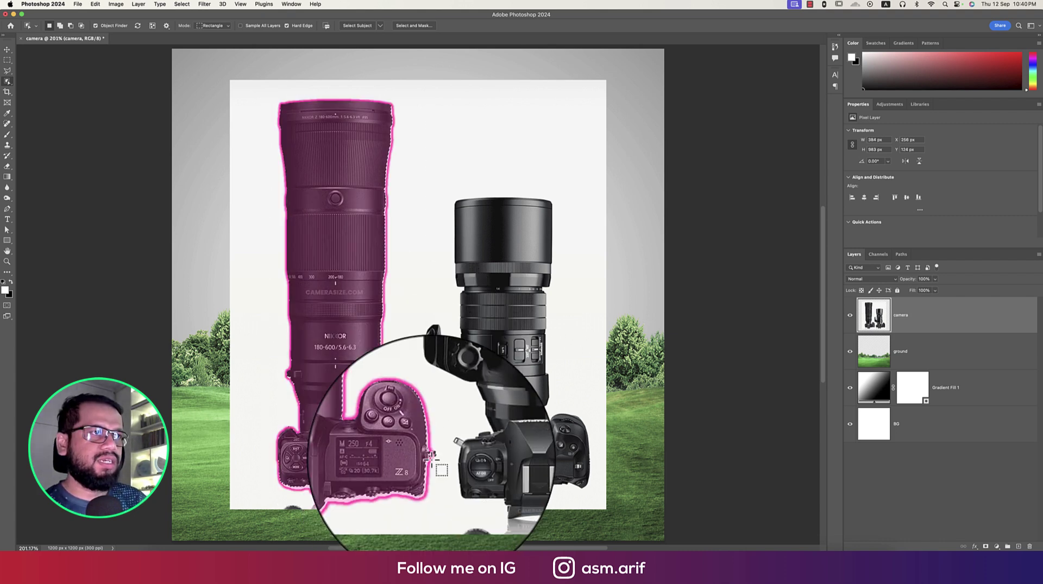
# Step: Refine the camera selection in Select and Mask with Smooth 28 and Shift Edge -20%, and output it as a layer mask
pyautogui.click(410, 35)
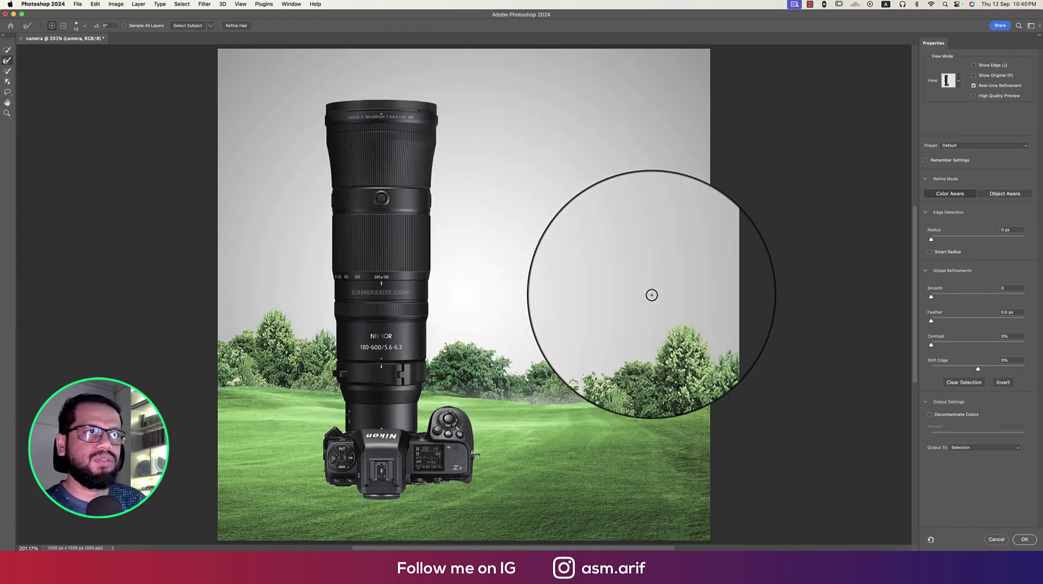
pyautogui.click(955, 296)
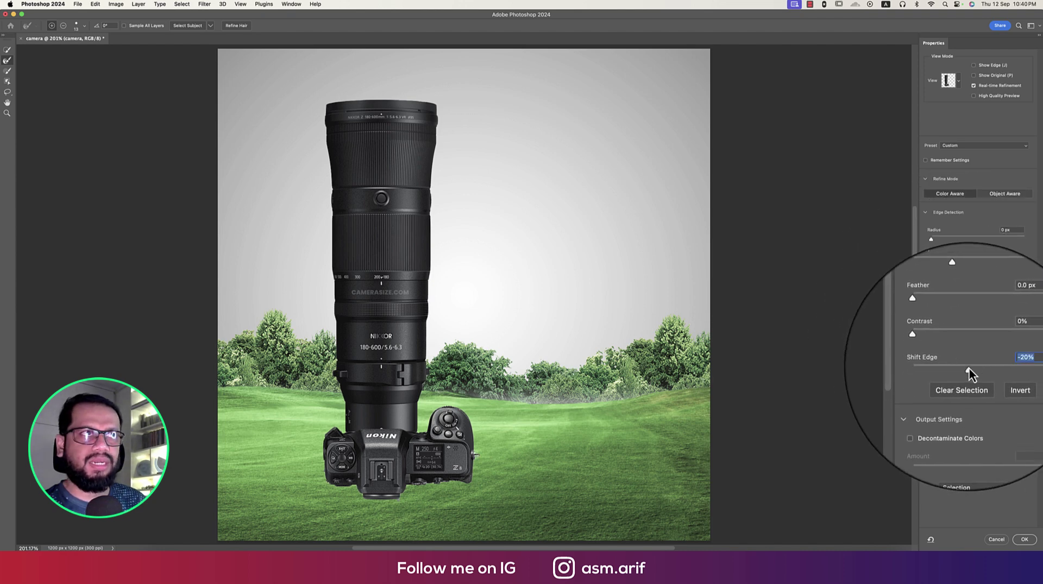
pyautogui.click(1013, 449)
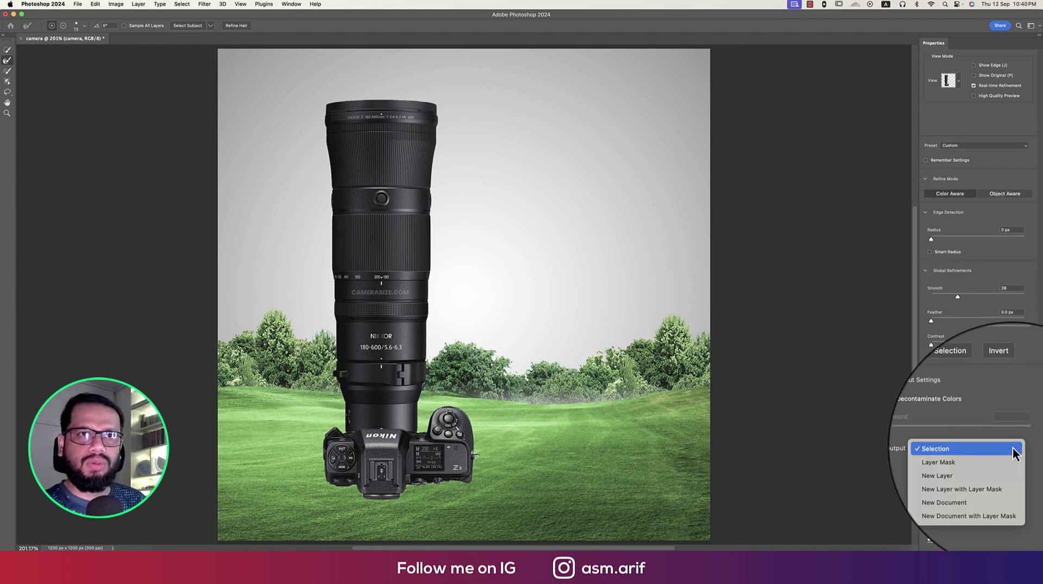
pyautogui.click(973, 459)
pyautogui.click(1025, 539)
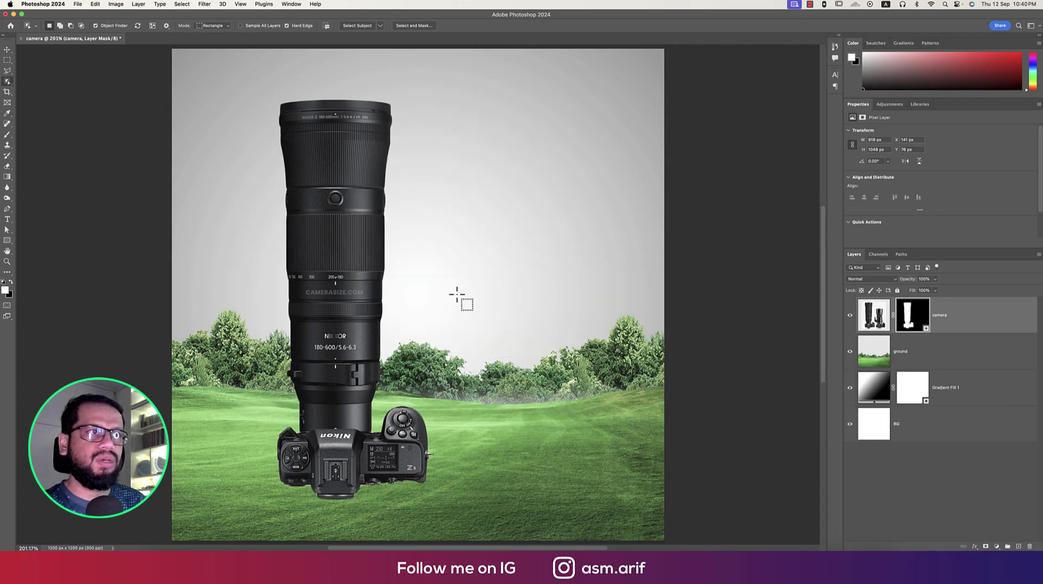
# Step: Apply the camera layer's mask permanently to the layer
pyautogui.press('v')
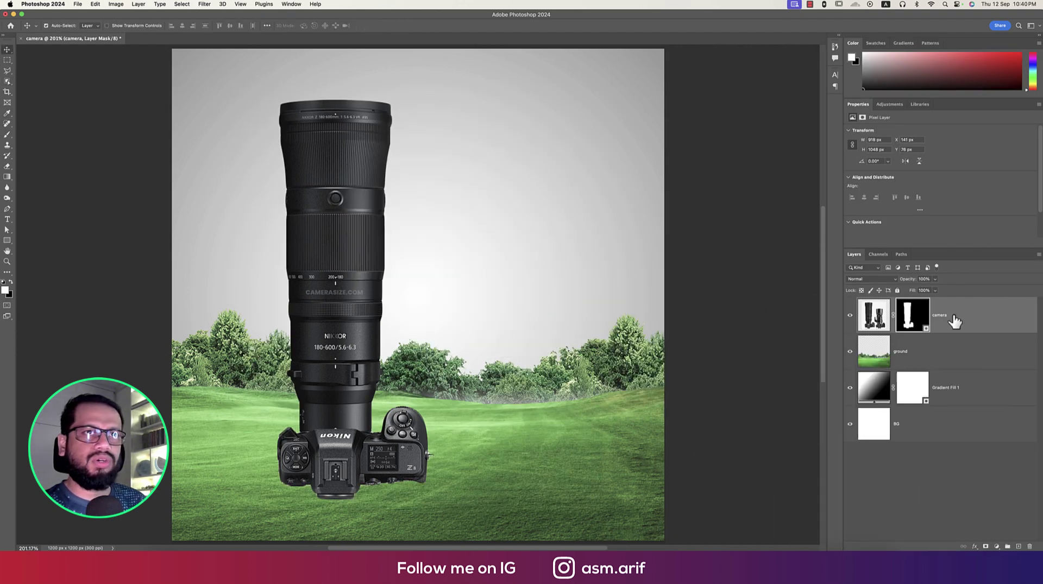
pyautogui.click(911, 316)
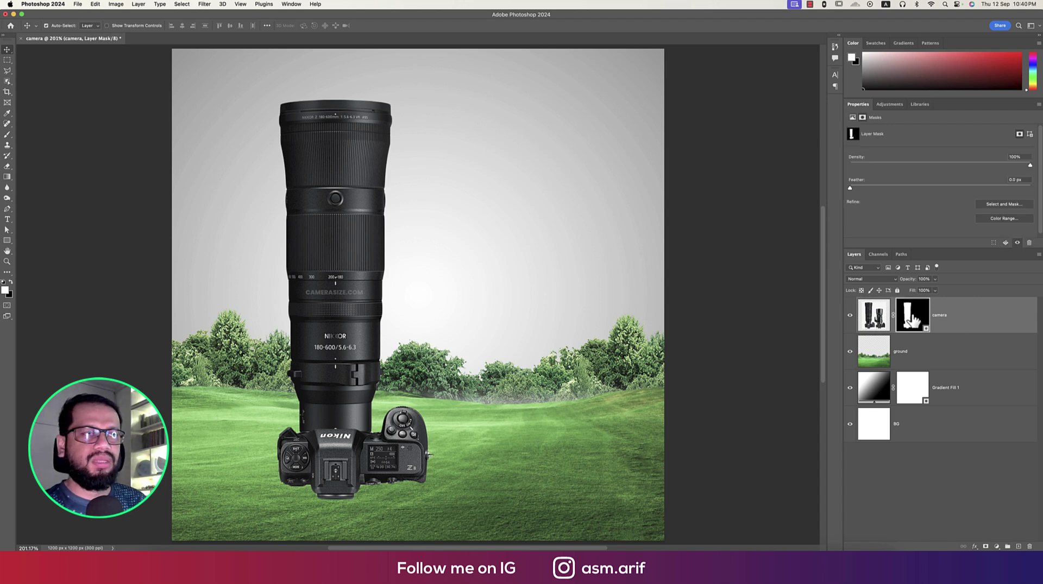
pyautogui.rightClick(911, 317)
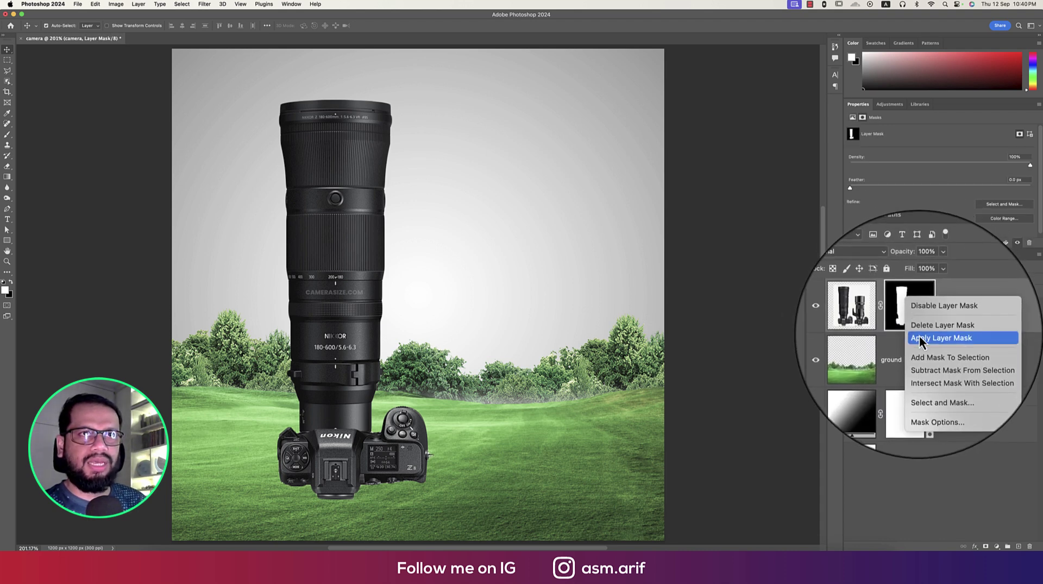
pyautogui.click(920, 337)
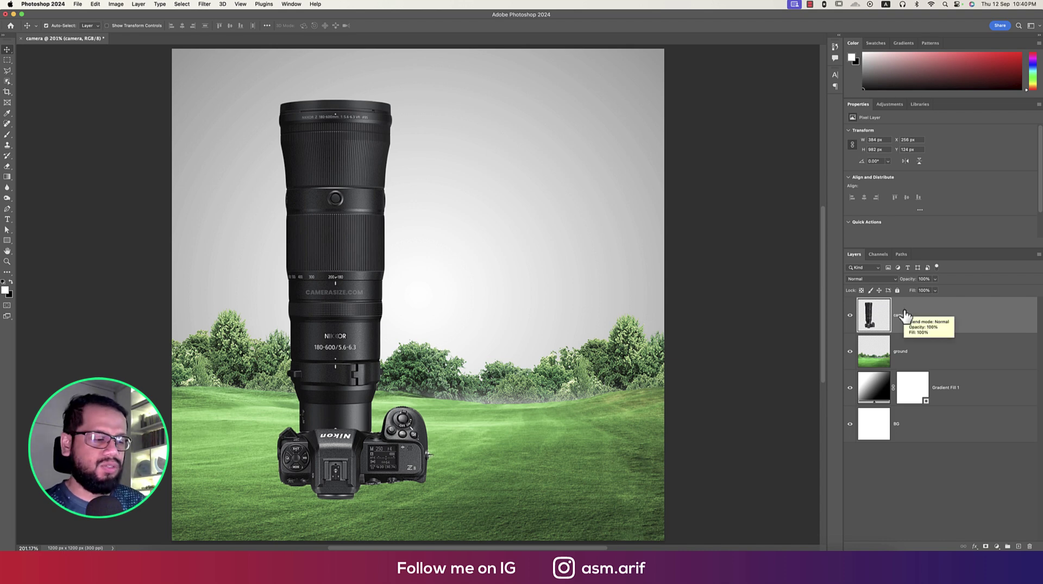
# Step: Scale the camera down to about 80% and move it to the horizontal middle of the canvas, standing on the grass
pyautogui.press('super+t')
pyautogui.moveTo(277, 301); pyautogui.dragTo(388, 308)
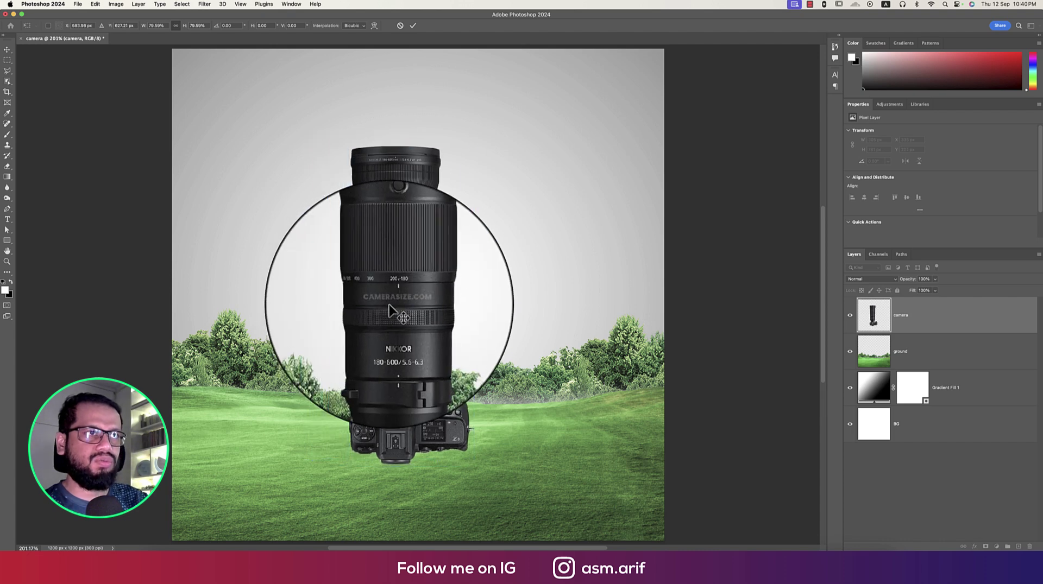
pyautogui.press('Return')
# Step: Add a new layer above the ground layer and name it sh
pyautogui.click(970, 353)
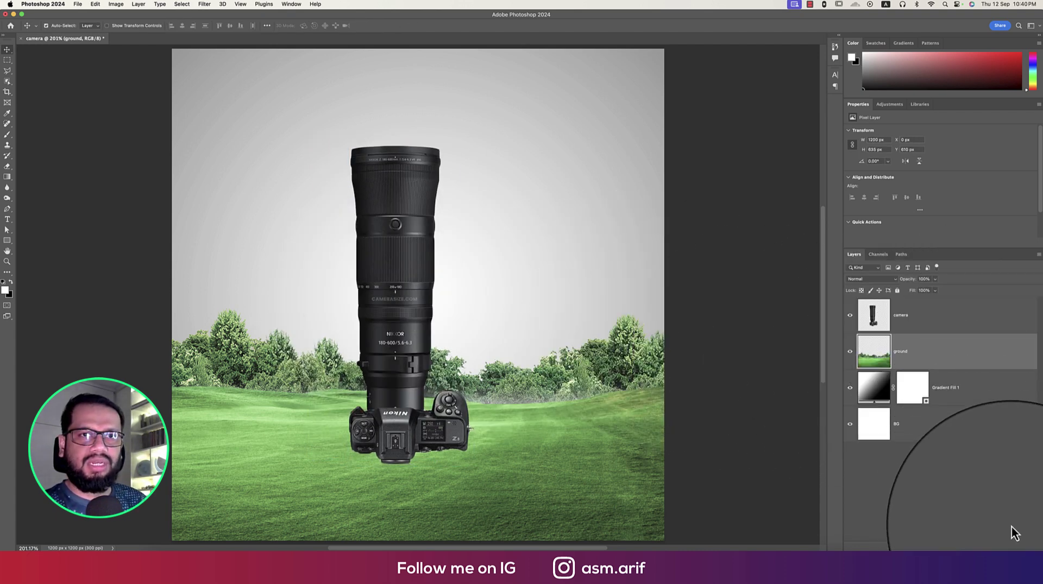
pyautogui.click(1019, 546)
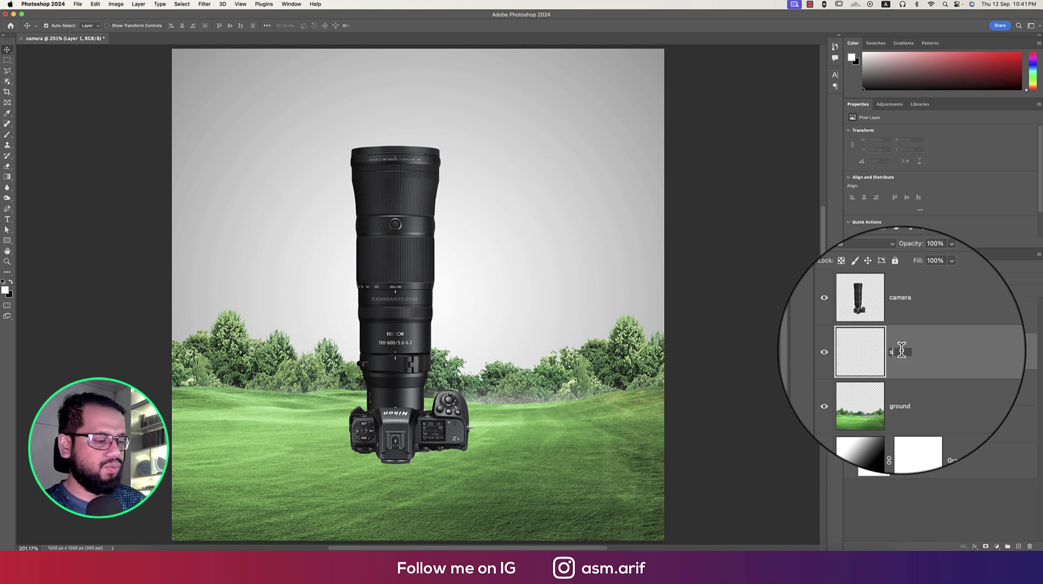
pyautogui.press('Return')
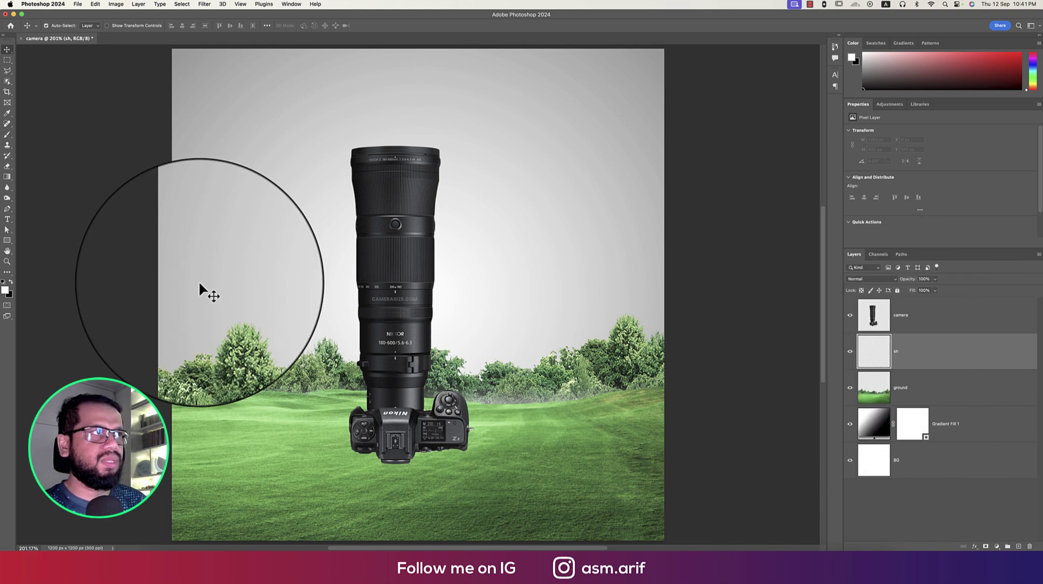
# Step: Paint a black shadow spot beneath the camera with a flattened Soft Round brush at 200 px and 0% hardness
pyautogui.click(7, 134)
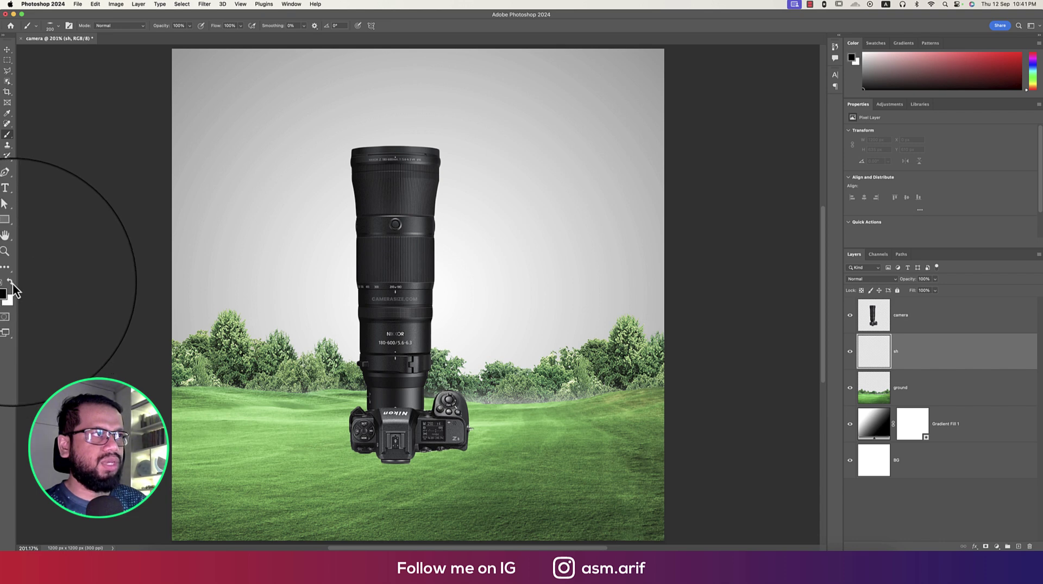
pyautogui.rightClick(247, 211)
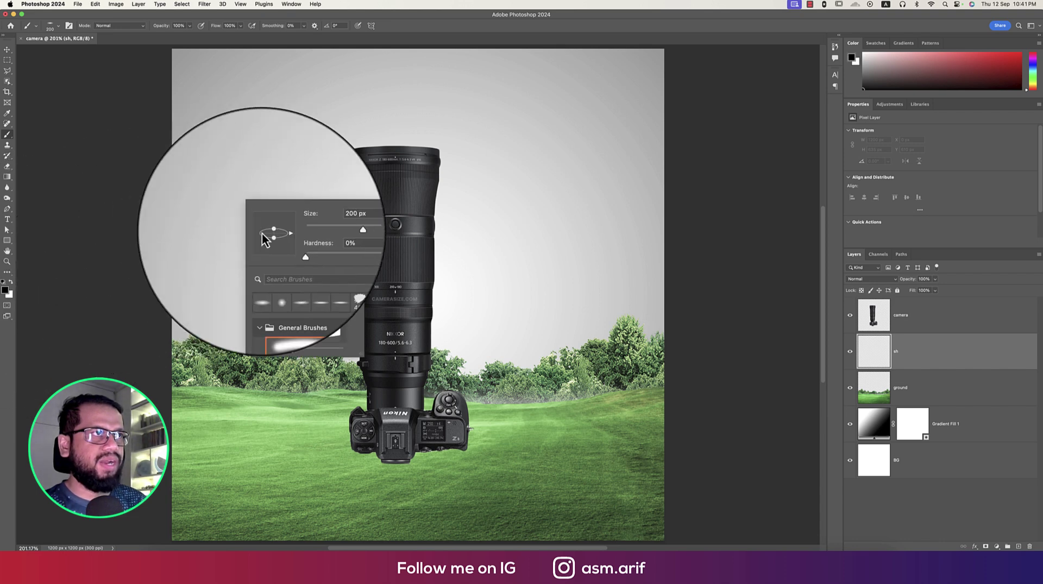
pyautogui.moveTo(270, 243); pyautogui.dragTo(270, 235)
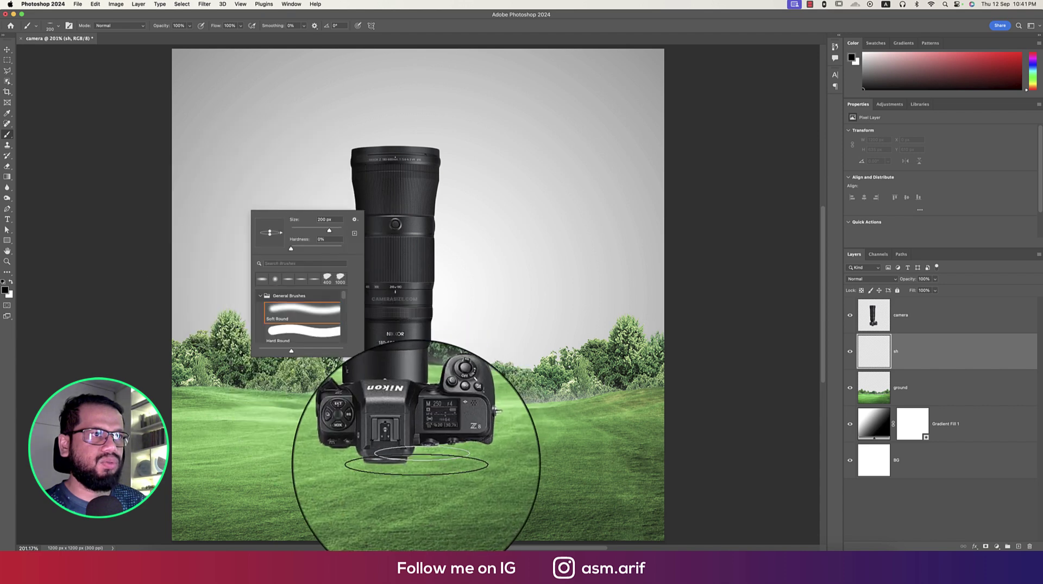
pyautogui.moveTo(379, 466)
pyautogui.mouseDown()
pyautogui.moveTo(431, 466)
pyautogui.moveTo(407, 466)
pyautogui.mouseUp()
# Step: Transform the shadow into a thin strip about 729 px wide under the camera's base, and reactivate the Brush tool
pyautogui.press('super+t')
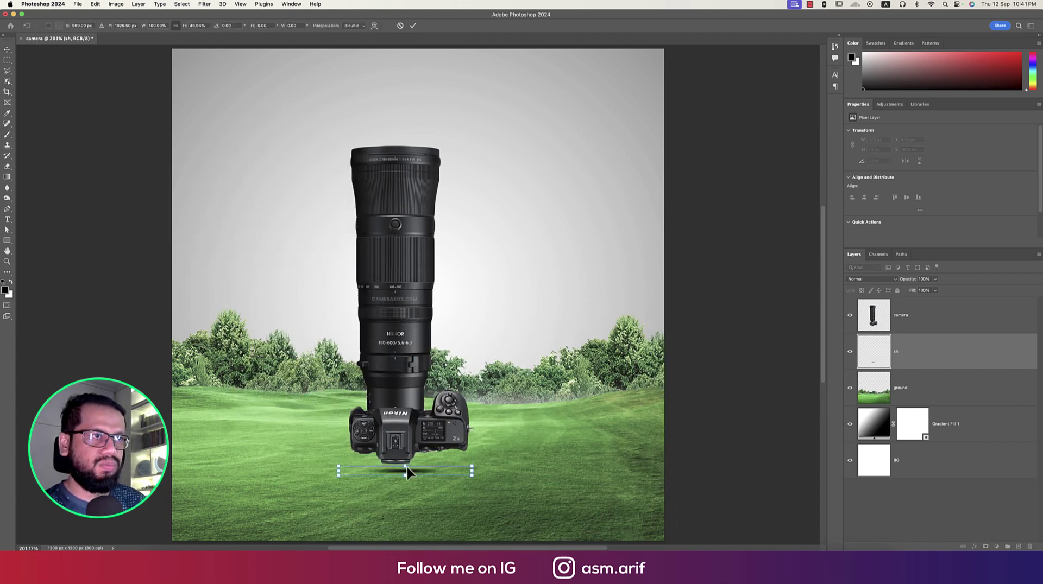
pyautogui.moveTo(471, 473); pyautogui.dragTo(443, 452)
pyautogui.moveTo(525, 445); pyautogui.dragTo(561, 441)
pyautogui.moveTo(481, 454); pyautogui.dragTo(481, 453)
pyautogui.press('Return')
pyautogui.press('b')
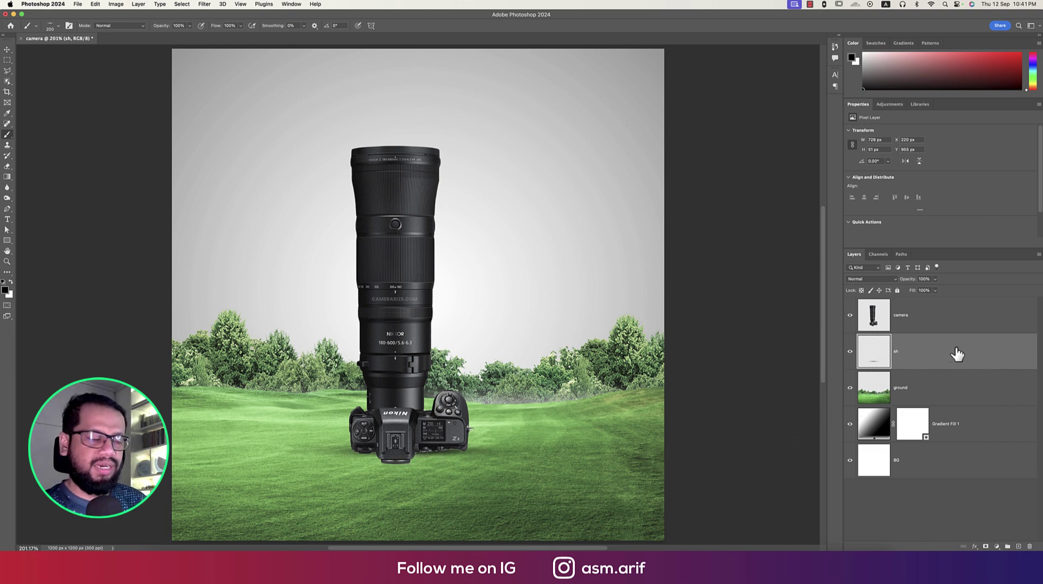
# Step: Duplicate the sh shadow layer and reshape the copy into a narrower strip about 515 px wide and 22 px tall under the camera's front
pyautogui.press('super+j')
pyautogui.press('super+t')
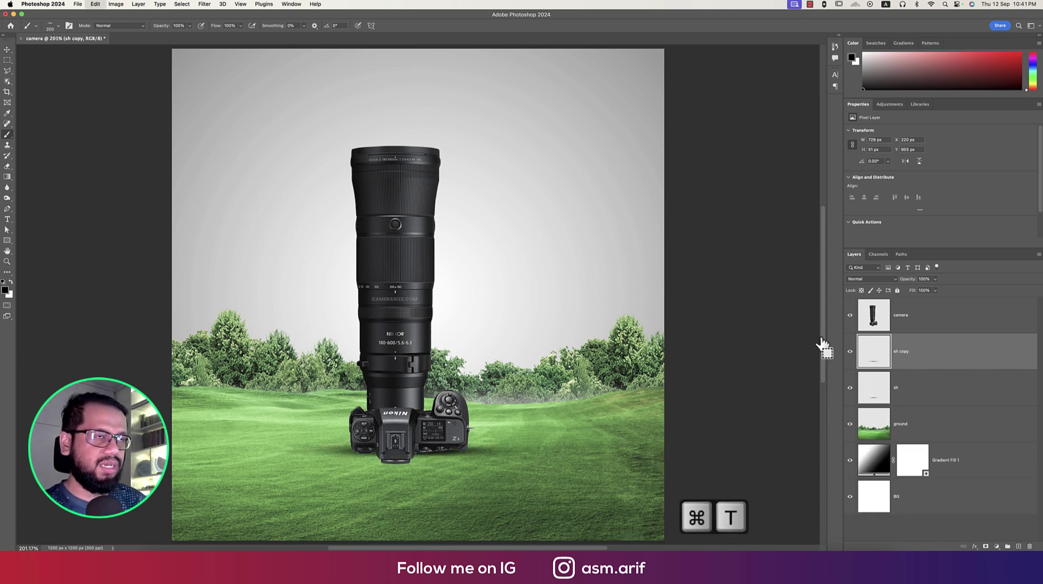
pyautogui.moveTo(411, 441); pyautogui.dragTo(412, 457)
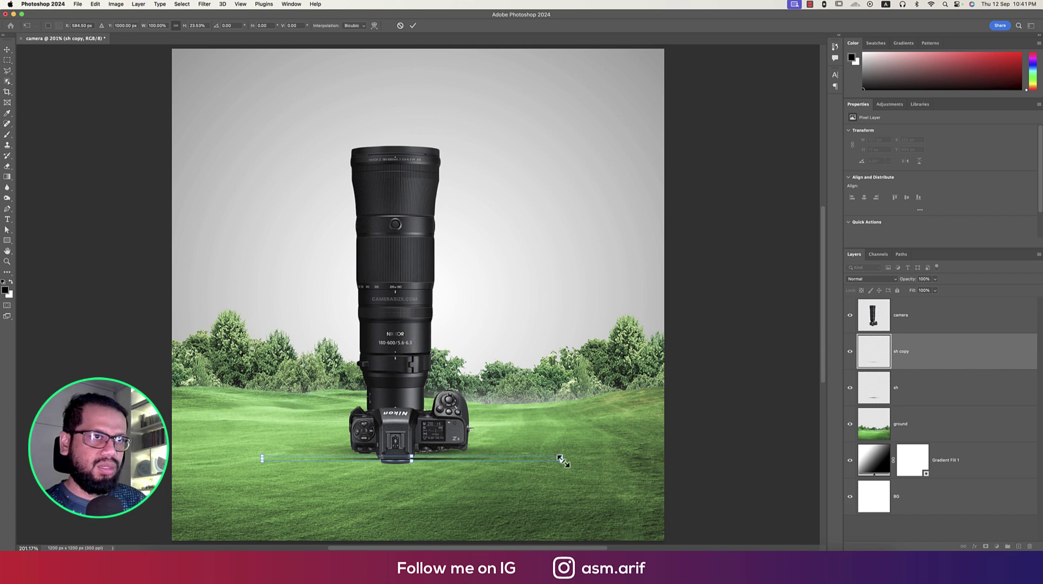
pyautogui.moveTo(562, 460); pyautogui.dragTo(516, 460)
pyautogui.moveTo(414, 463); pyautogui.dragTo(416, 466)
pyautogui.press('Up')
pyautogui.press('Up')
pyautogui.press('Up')
pyautogui.press('Up')
pyautogui.press('Up')
pyautogui.press('Up')
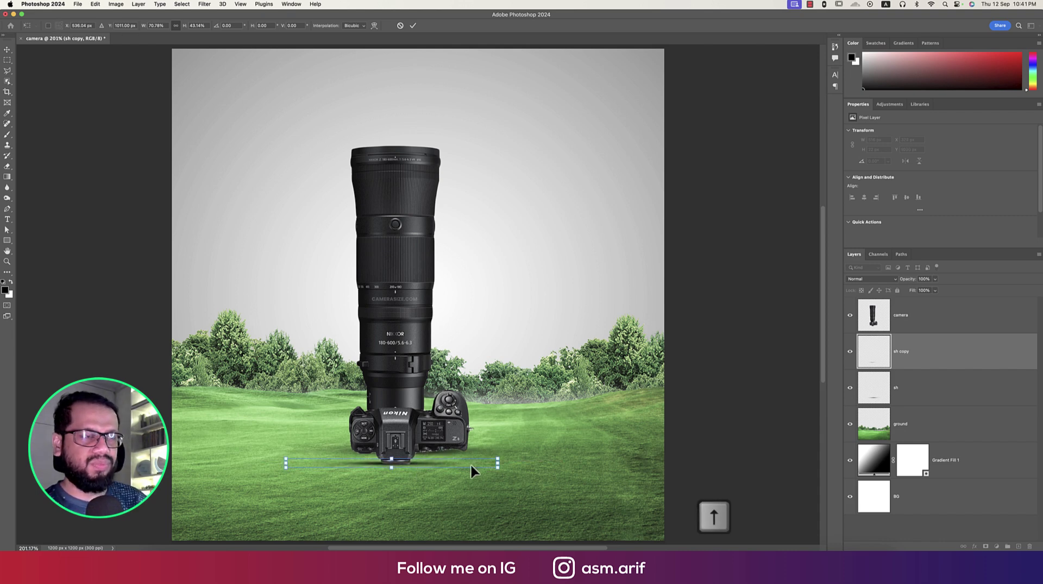
pyautogui.press('Return')
pyautogui.press('b')
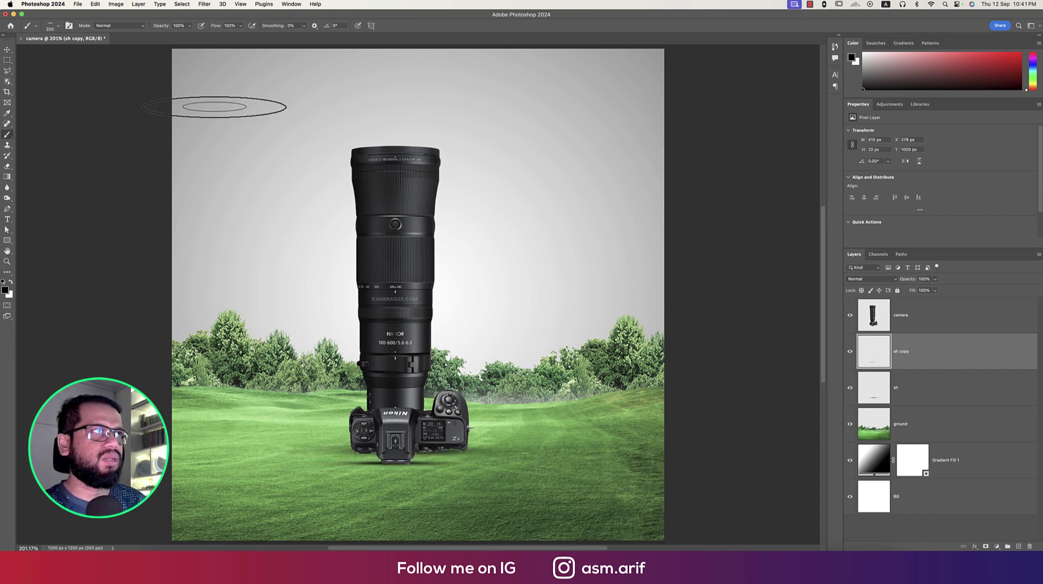
# Step: Place the foggy forest image pngwing.com (1).png as an embedded object and move its layer directly below the ground layer
pyautogui.click(7, 49)
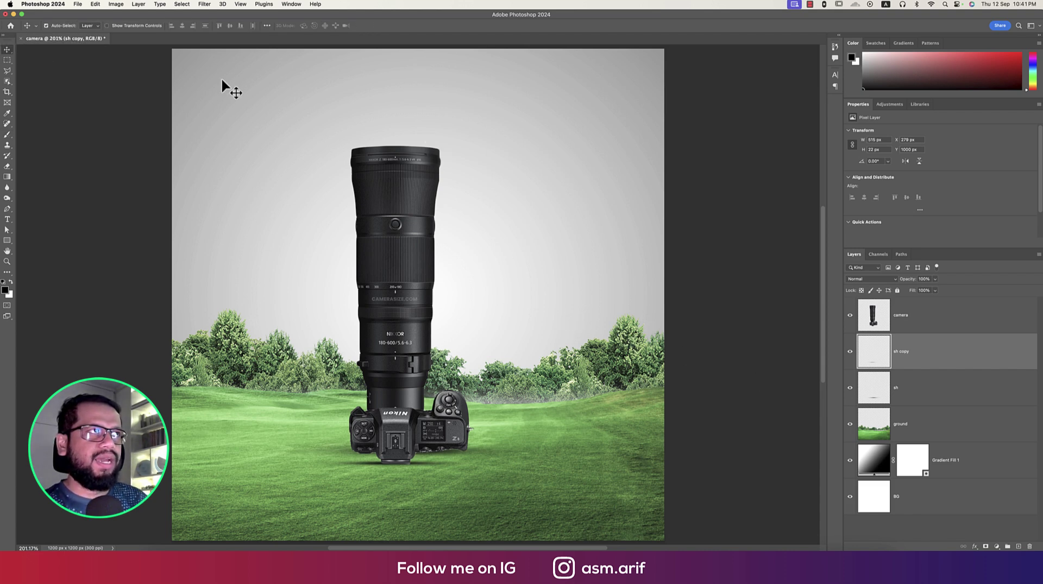
pyautogui.click(925, 424)
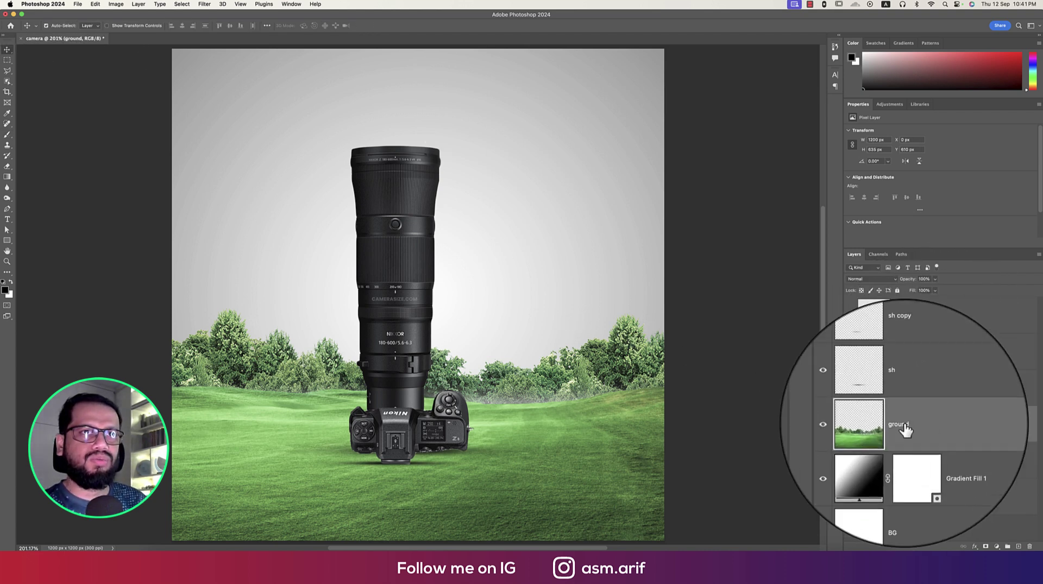
pyautogui.click(79, 4)
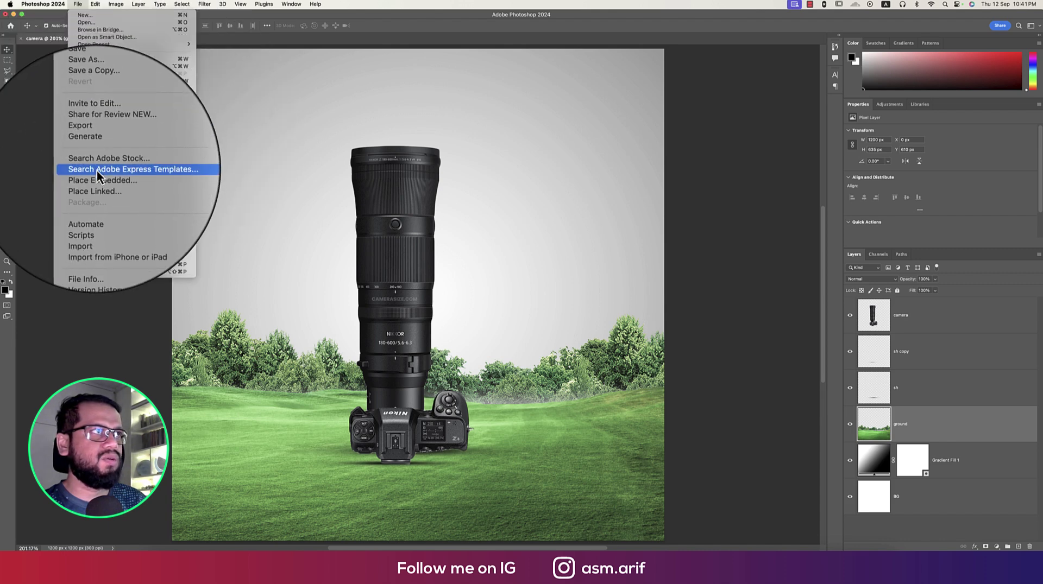
pyautogui.click(98, 179)
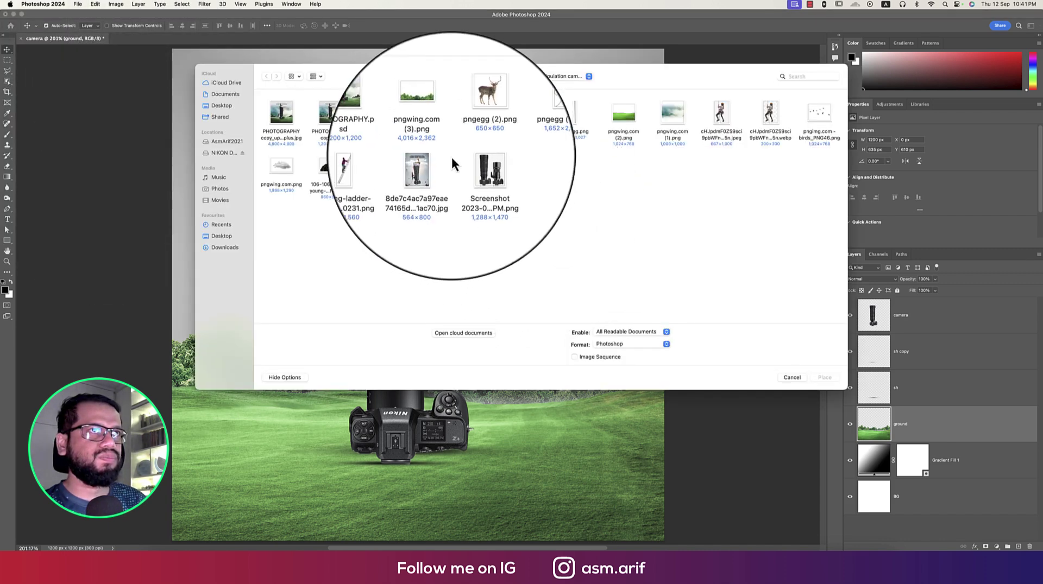
pyautogui.doubleClick(672, 119)
pyautogui.moveTo(596, 266); pyautogui.dragTo(594, 230)
pyautogui.press('Return')
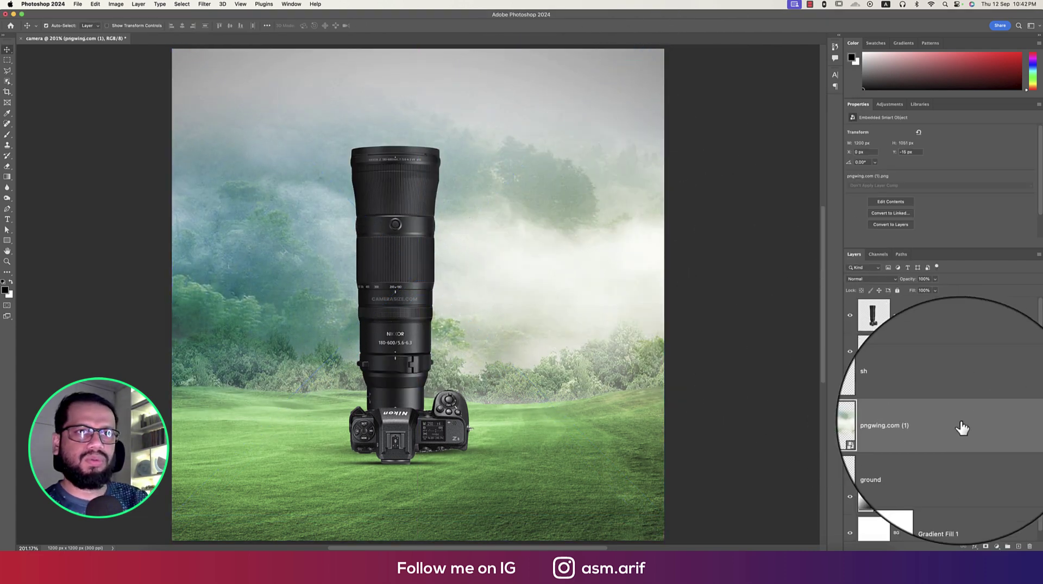
pyautogui.moveTo(959, 433); pyautogui.dragTo(955, 459)
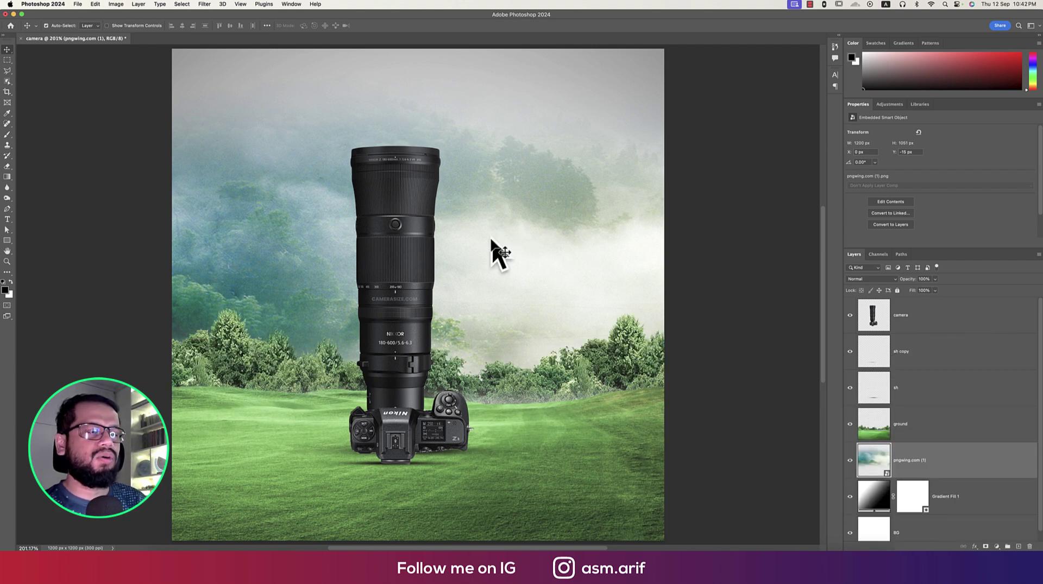
# Step: Group the ground, pngwing.com (1) and Gradient Fill 1 layers as BG, and delete the plain white BG layer
pyautogui.click(927, 424)
pyautogui.keyDown('shift'); pyautogui.click(975, 509); pyautogui.keyUp('shift')
pyautogui.press('super+g')
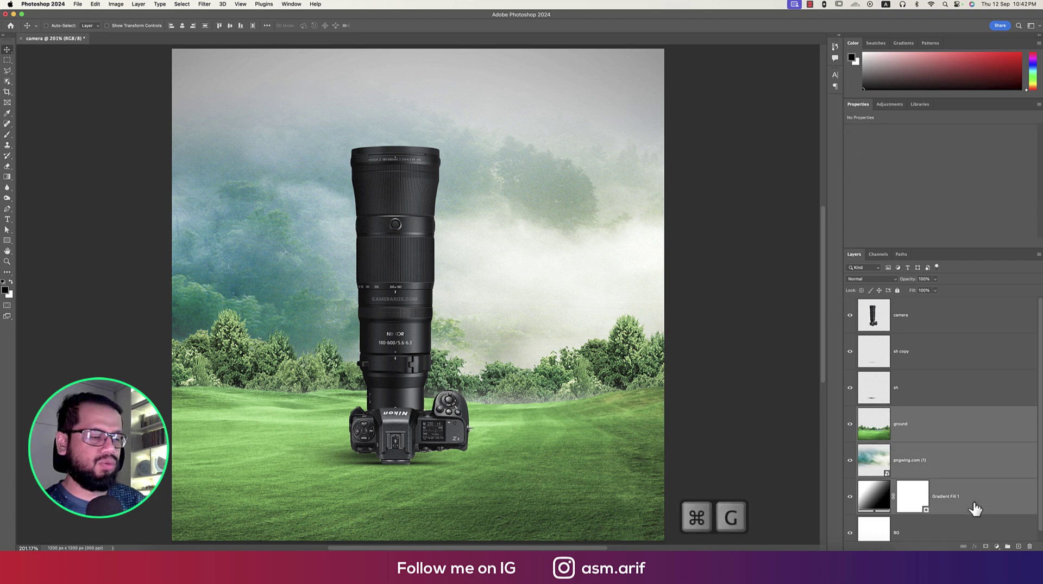
pyautogui.doubleClick(881, 412)
pyautogui.write('BG')
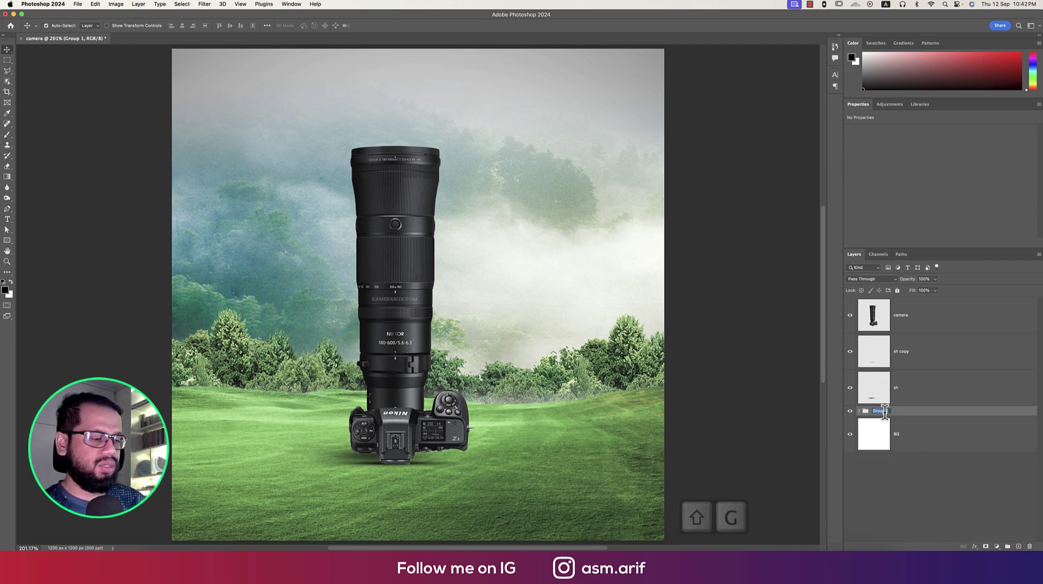
pyautogui.press('Return')
pyautogui.click(939, 435)
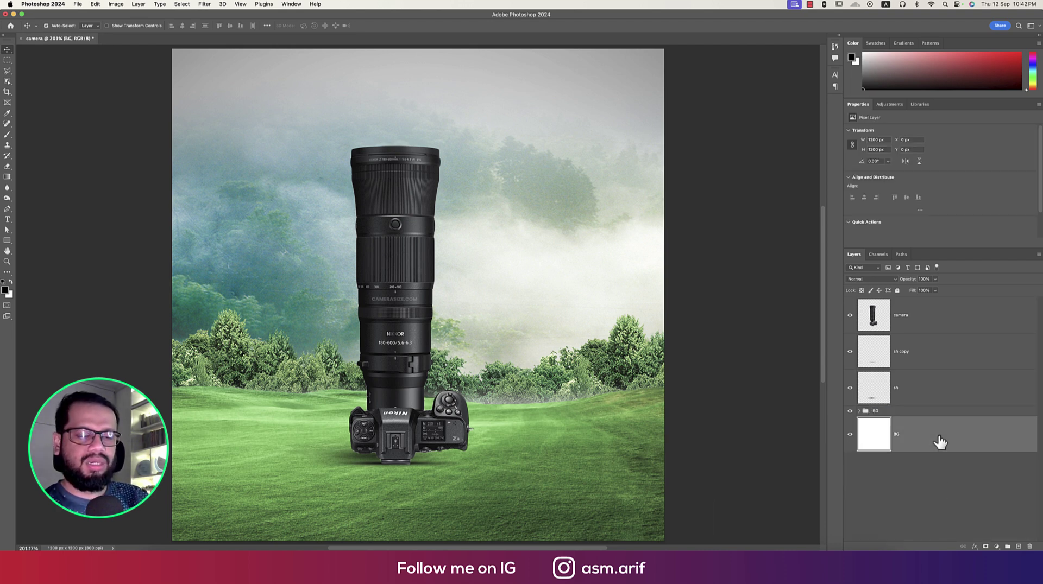
pyautogui.press('Delete')
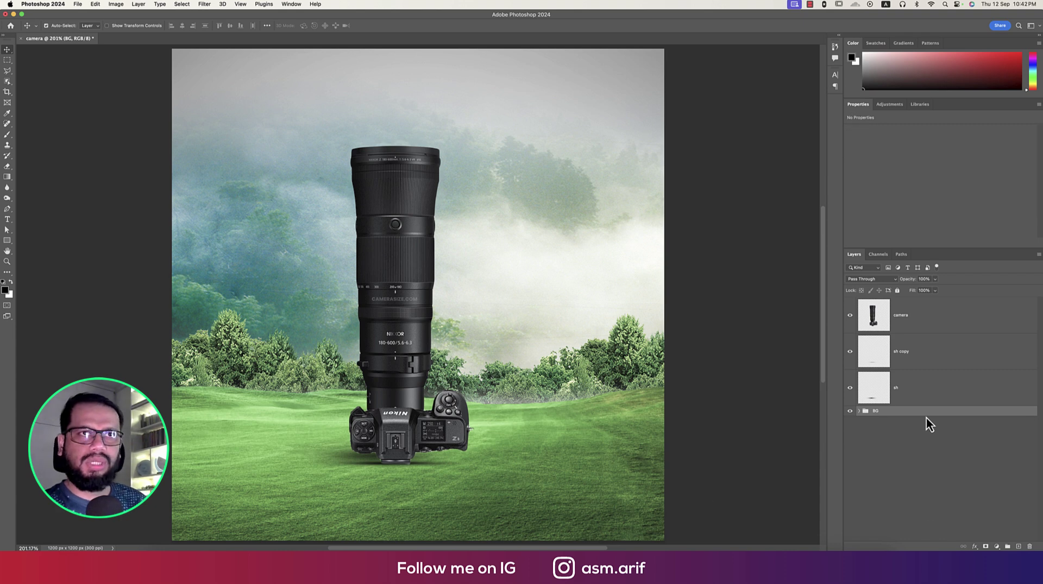
# Step: Place the kisspng-ladder image of the man climbing a ladder as an embedded object above the camera layer
pyautogui.click(907, 395)
pyautogui.click(912, 317)
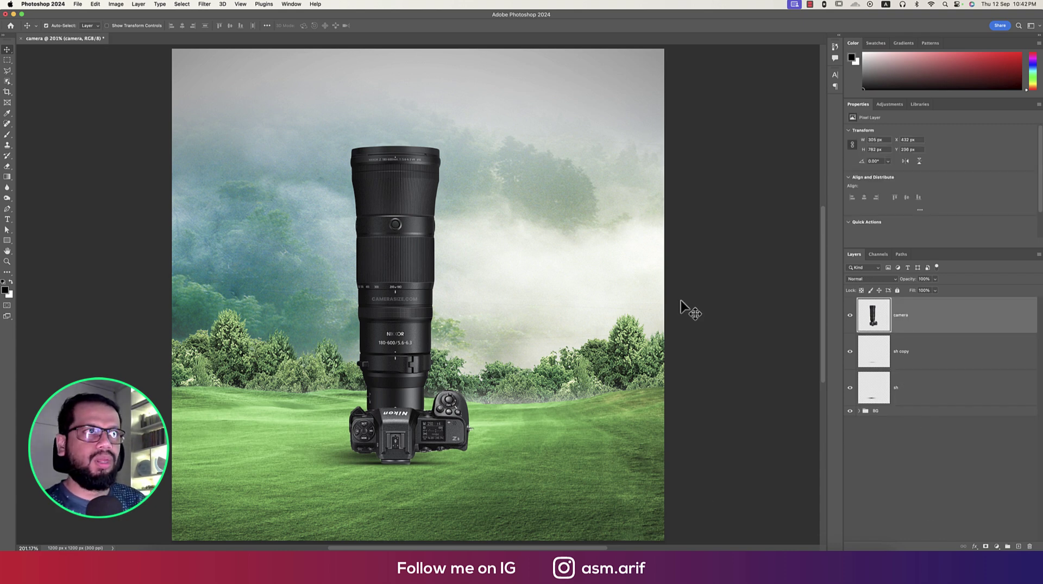
pyautogui.click(77, 4)
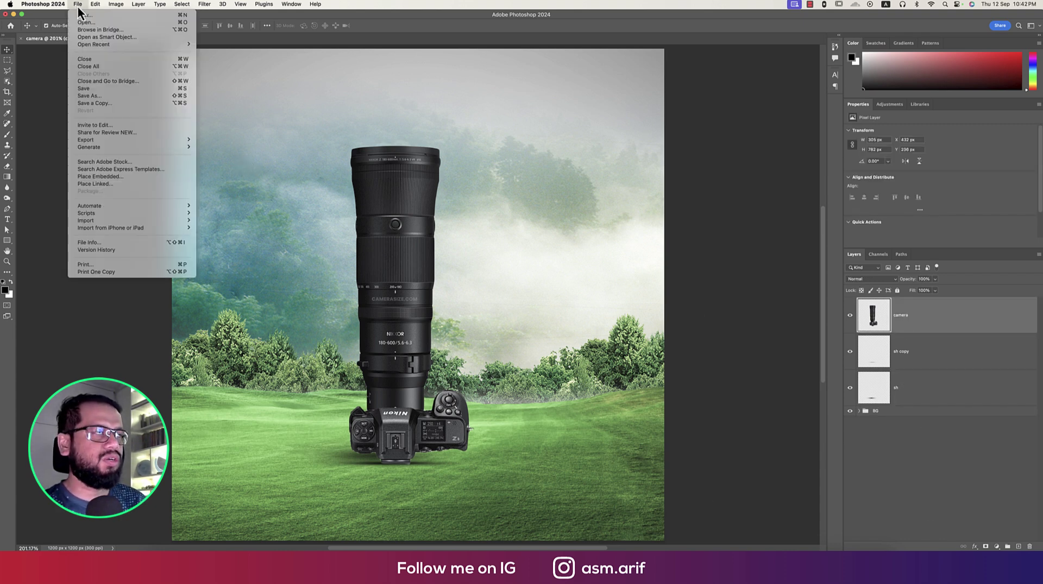
pyautogui.click(99, 177)
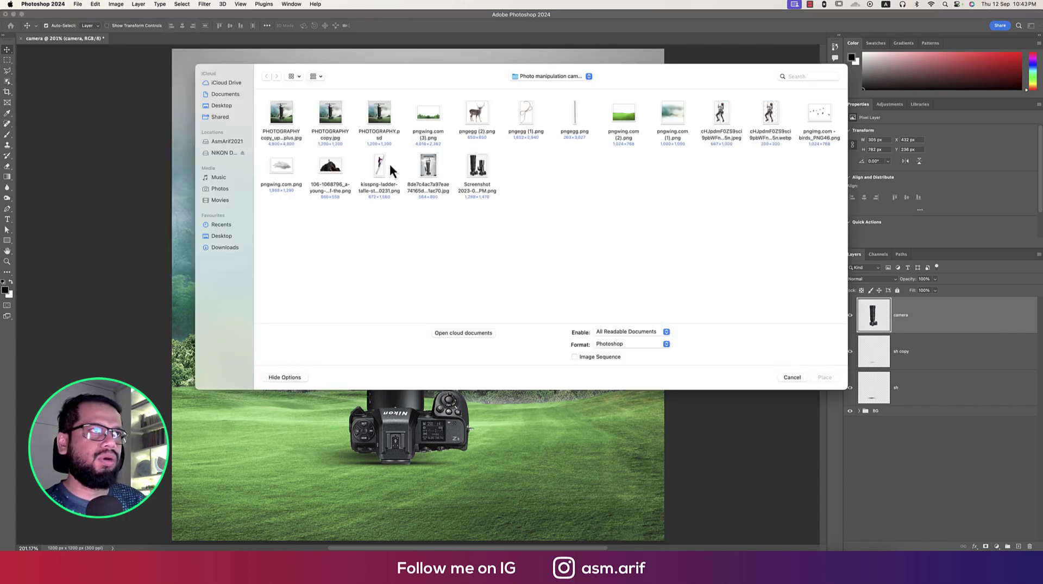
pyautogui.doubleClick(386, 163)
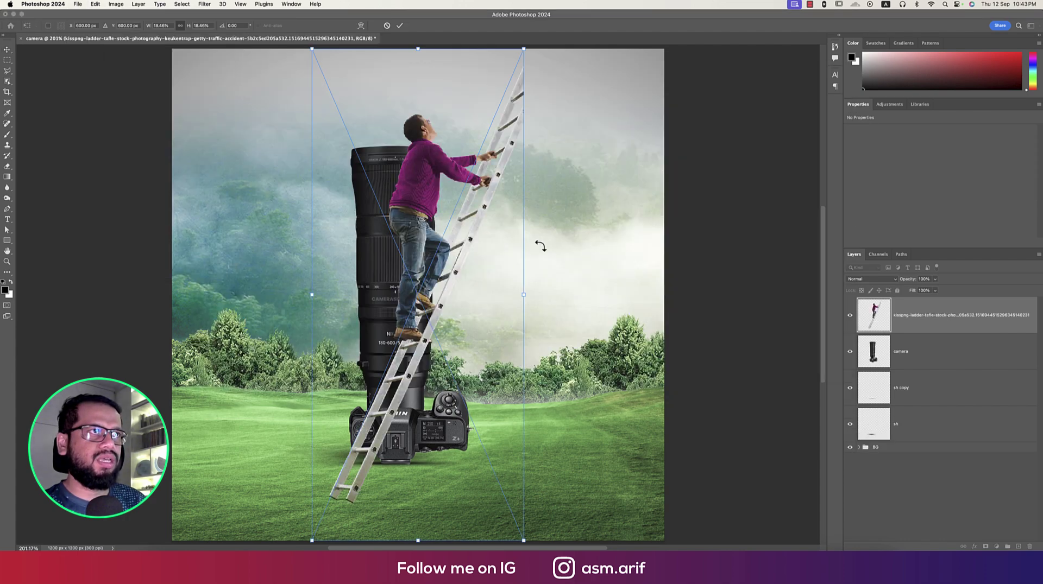
# Step: Scale the ladder climber down to about 5.9% and lean the ladder against the left side of the camera lens
pyautogui.moveTo(526, 294); pyautogui.dragTo(346, 361)
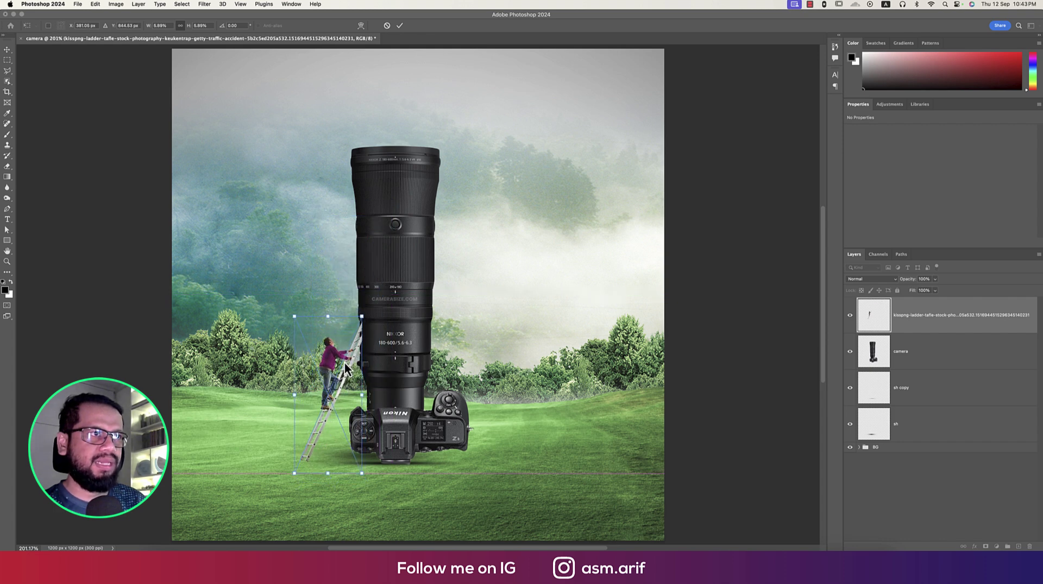
pyautogui.press('Left')
pyautogui.press('Left')
pyautogui.press('Left')
pyautogui.press('Left')
pyautogui.press('Left')
pyautogui.press('Right')
pyautogui.press('Return')
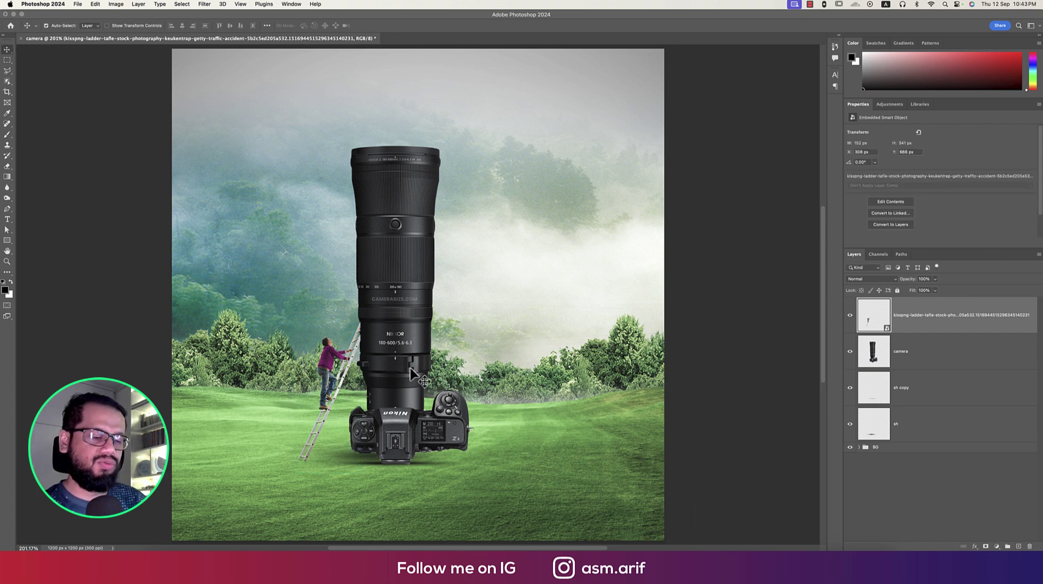
pyautogui.press('Left')
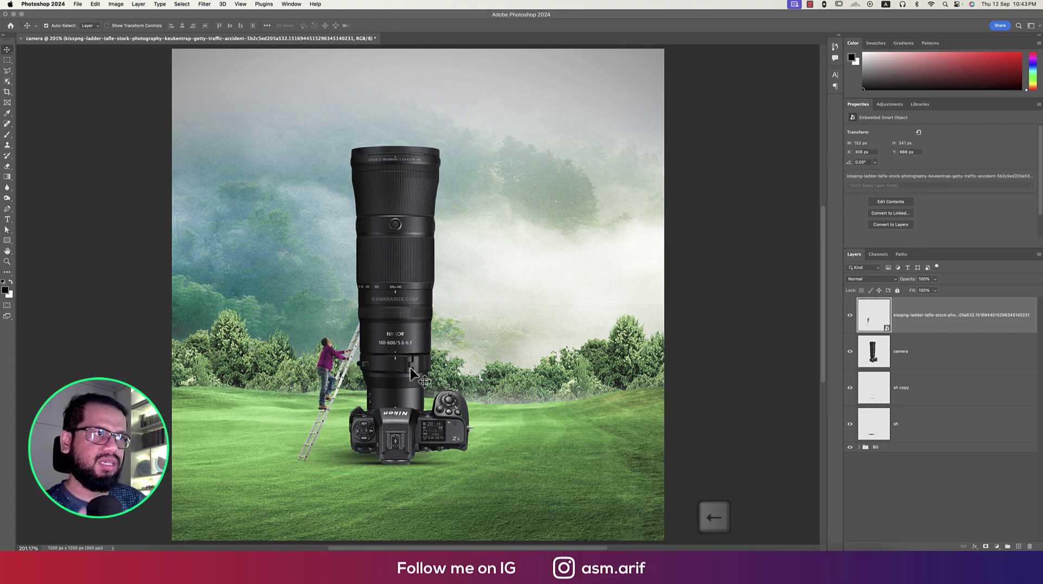
# Step: Stretch the sh shadow to about 138% width and flatten it into a thin strip running under the camera's base and the ladder's foot
pyautogui.click(917, 399)
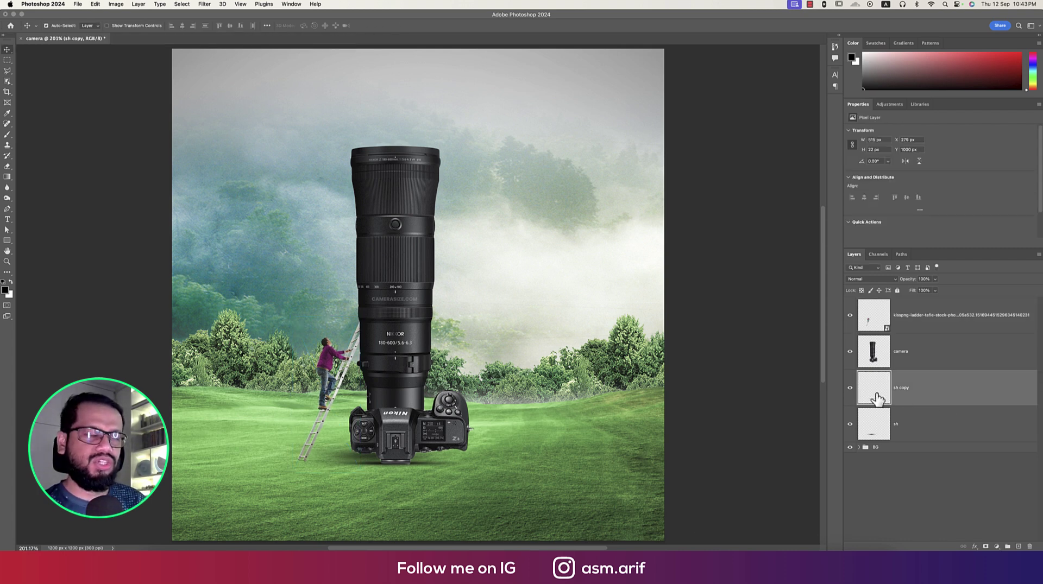
pyautogui.moveTo(877, 398); pyautogui.dragTo(889, 421)
pyautogui.click(899, 430)
pyautogui.press('super+t')
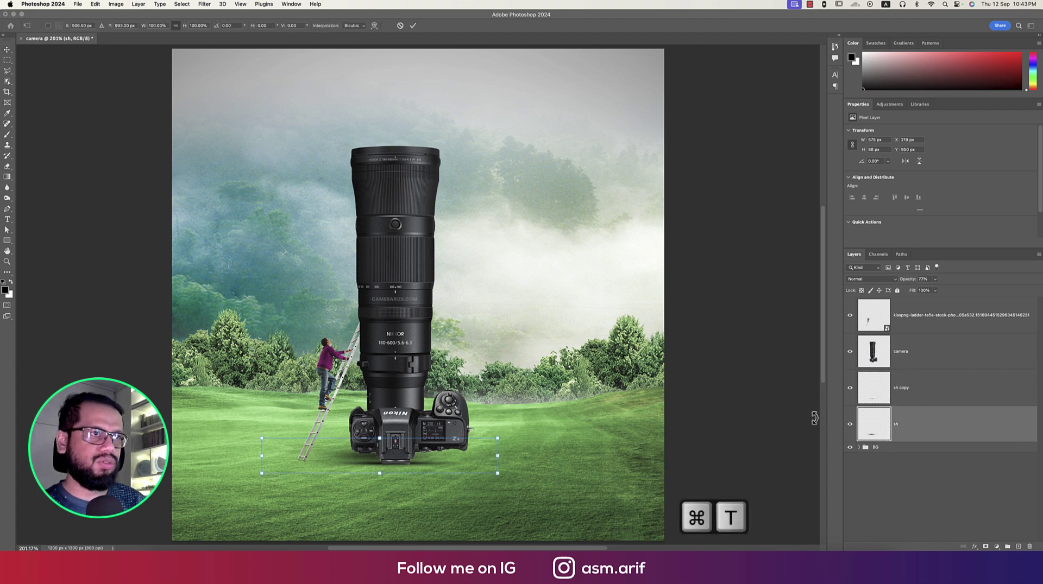
pyautogui.moveTo(262, 456); pyautogui.dragTo(175, 446)
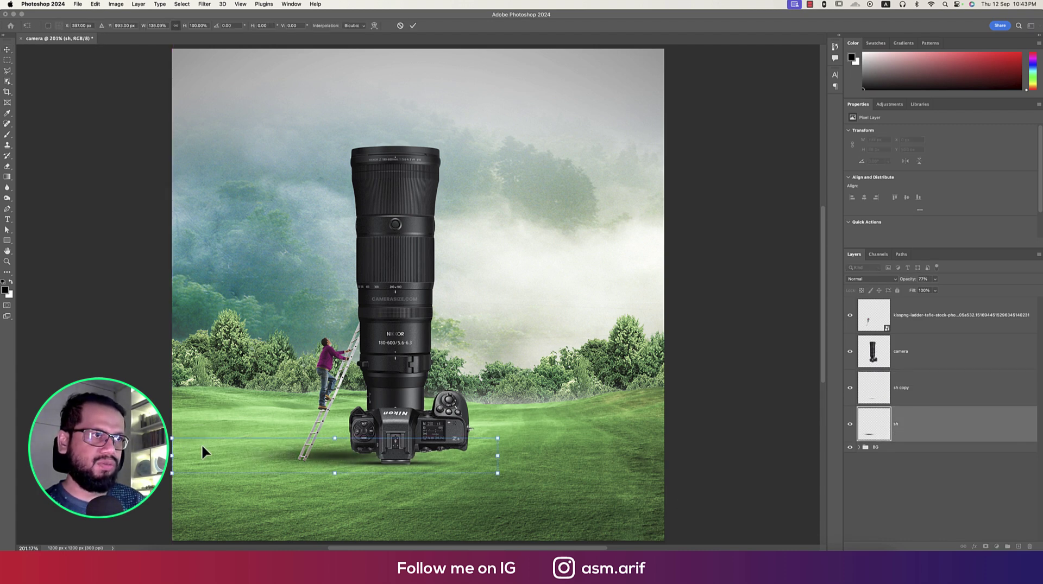
pyautogui.moveTo(335, 438); pyautogui.dragTo(351, 459)
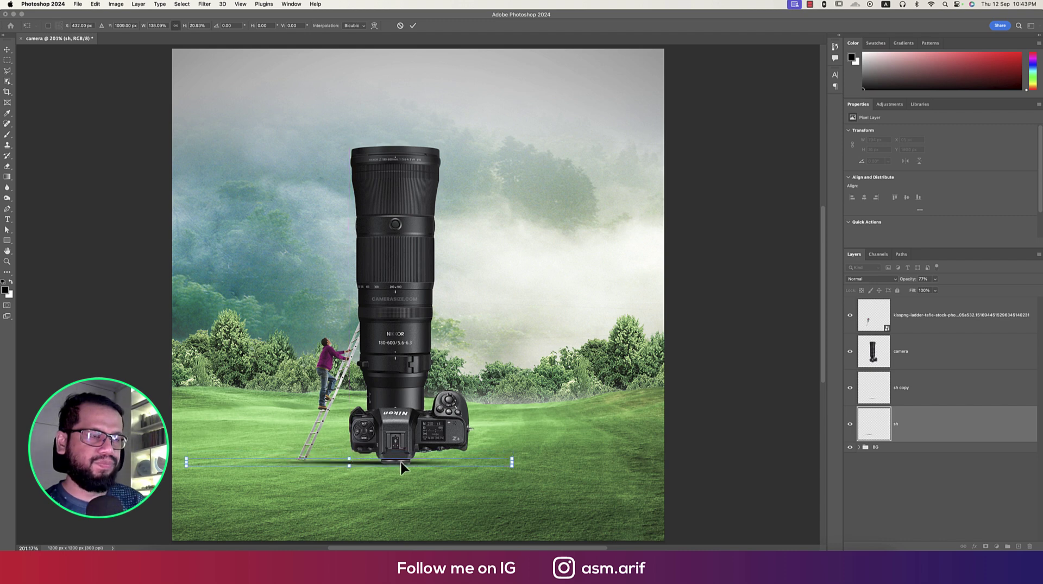
pyautogui.press('Return')
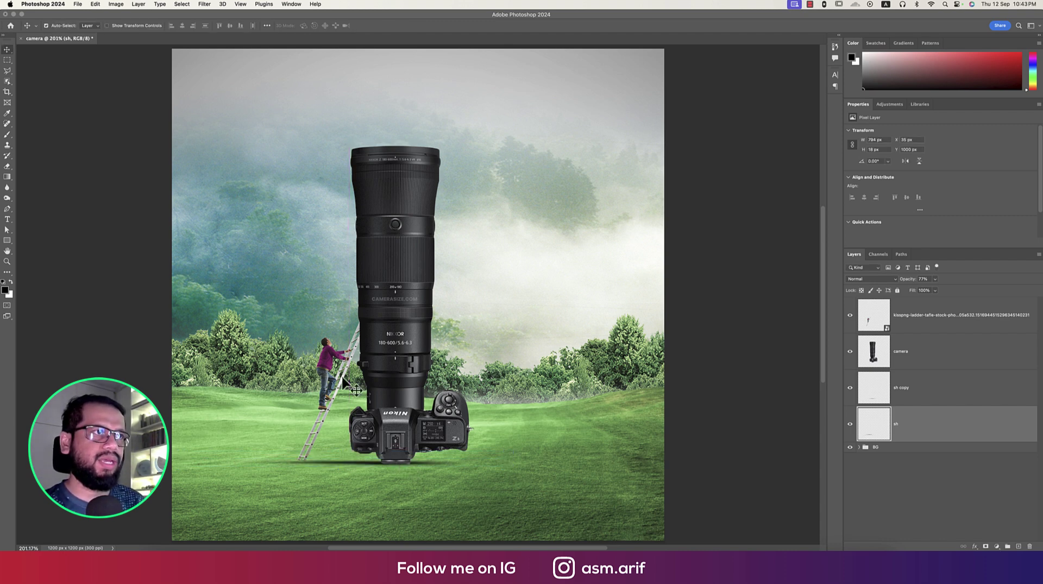
# Step: Rename the ladder climber's layer as cl1
pyautogui.click(933, 364)
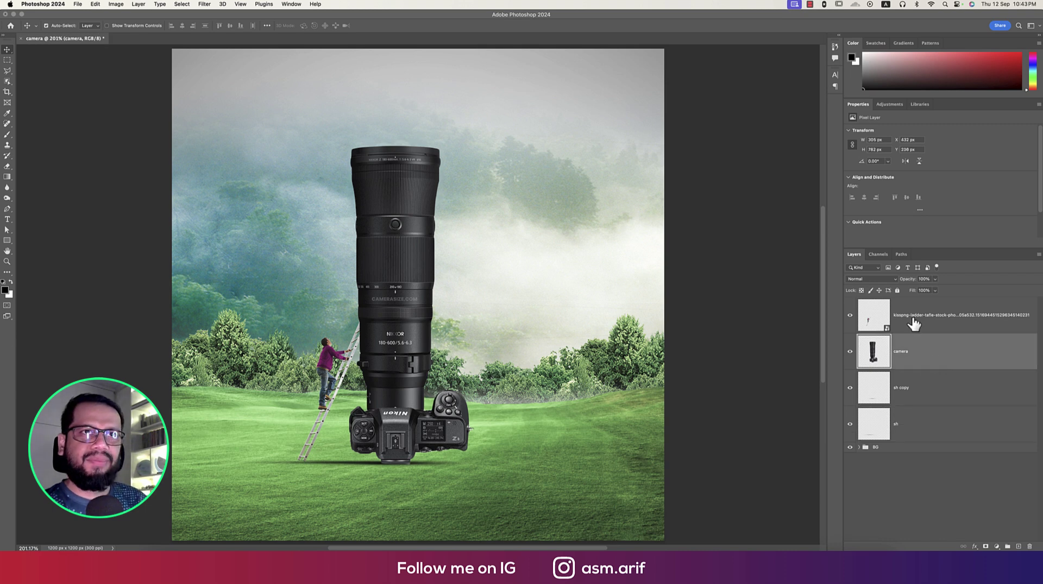
pyautogui.doubleClick(911, 315)
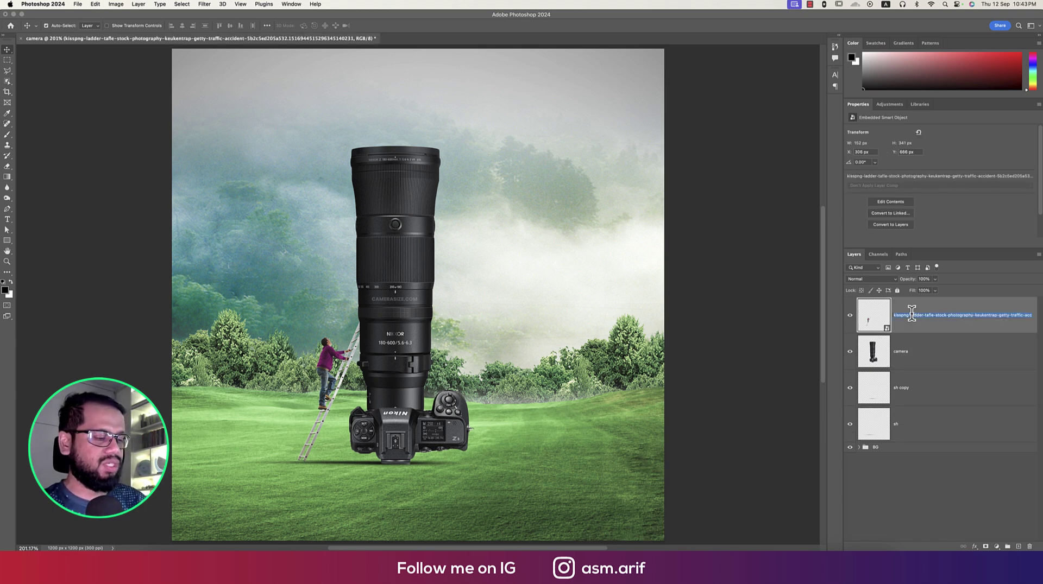
pyautogui.write('l')
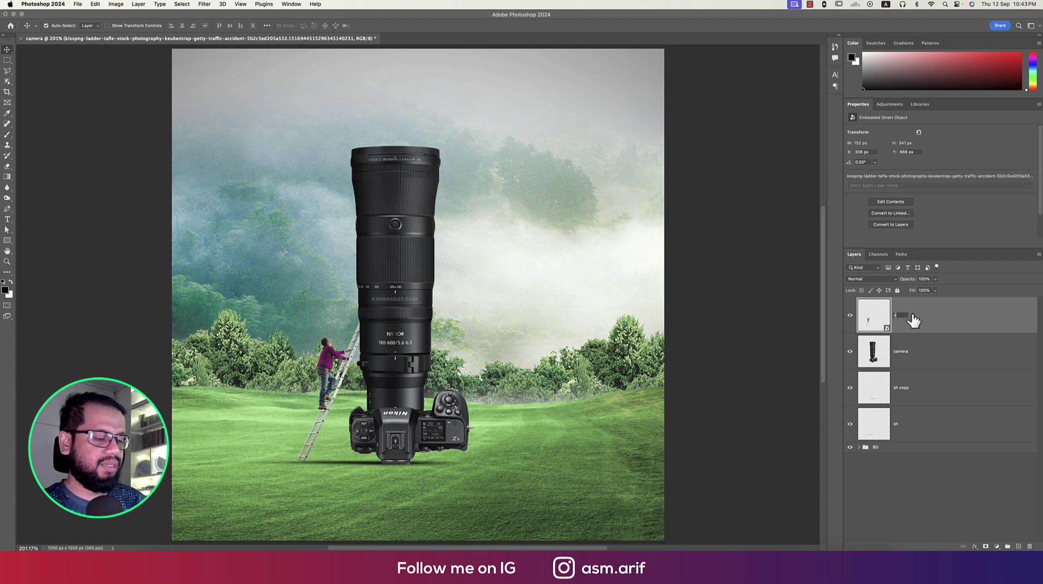
pyautogui.write('1')
pyautogui.press('Return')
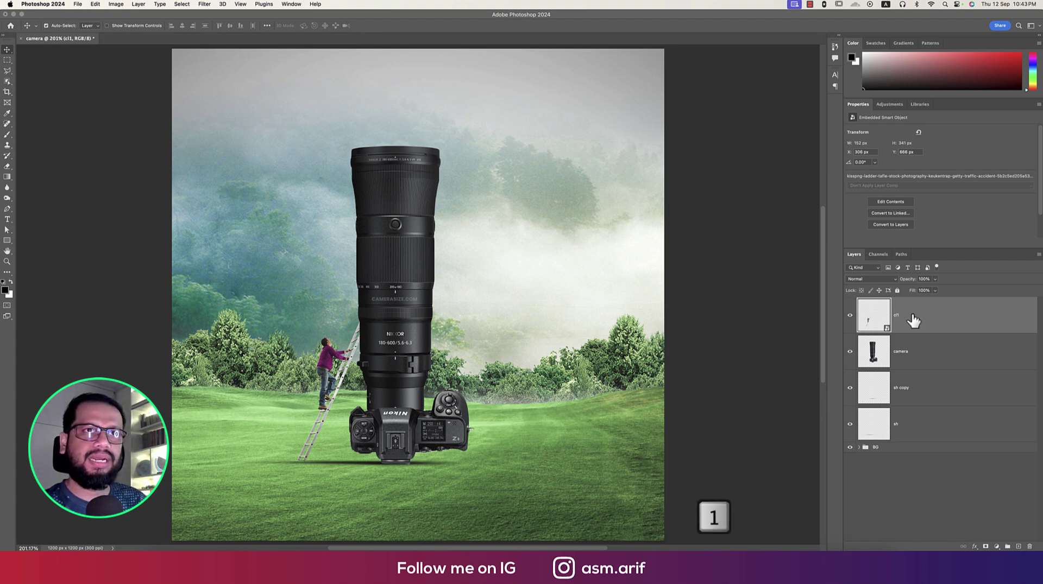
# Step: Add a new layer above the camera and draw a near-horizontal black-to-transparent gradient from just left of the lens to its right edge
pyautogui.click(963, 363)
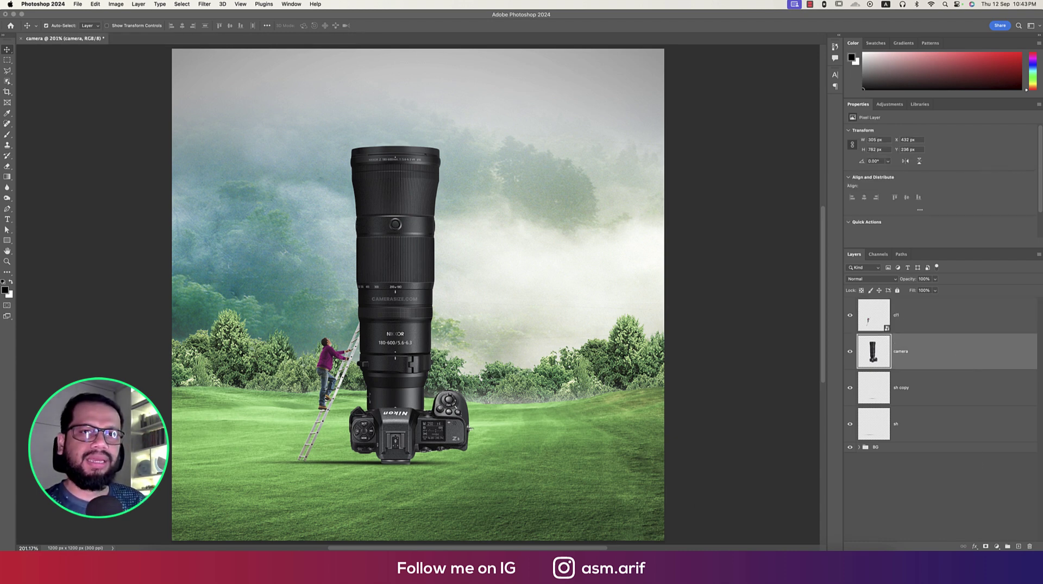
pyautogui.click(1019, 547)
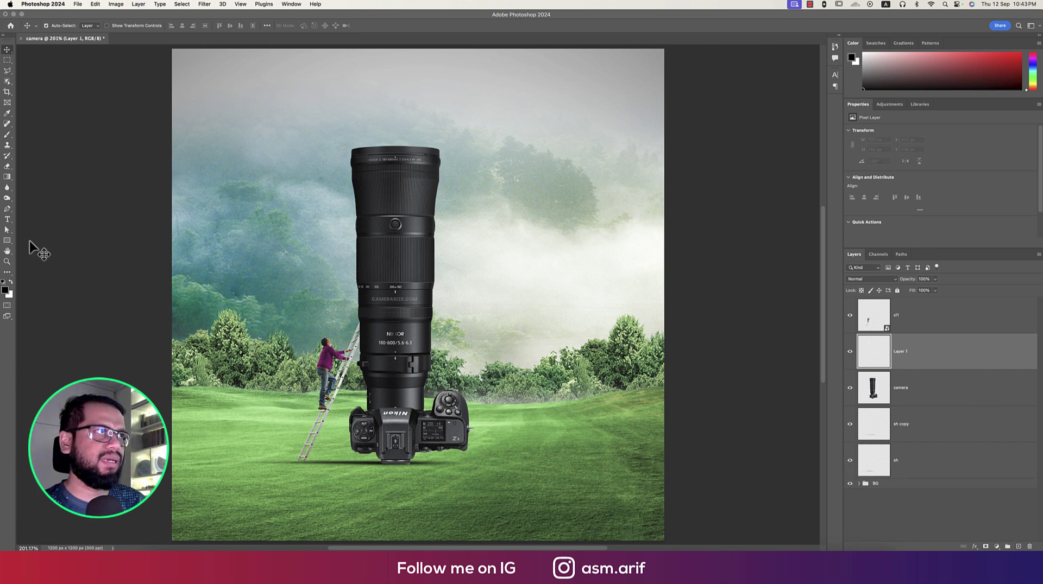
pyautogui.click(7, 177)
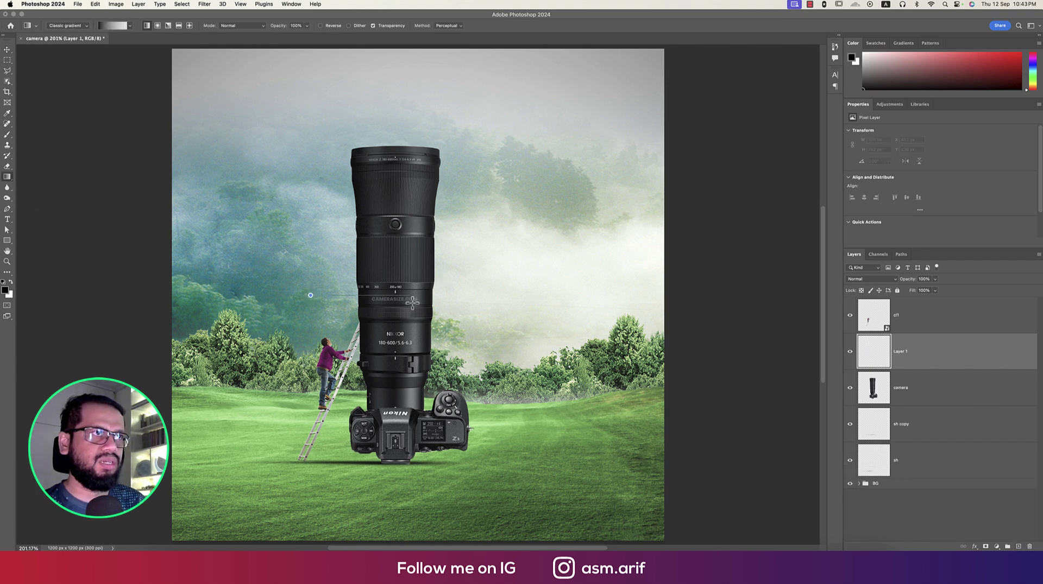
pyautogui.moveTo(412, 302); pyautogui.dragTo(413, 302)
pyautogui.press('super+z')
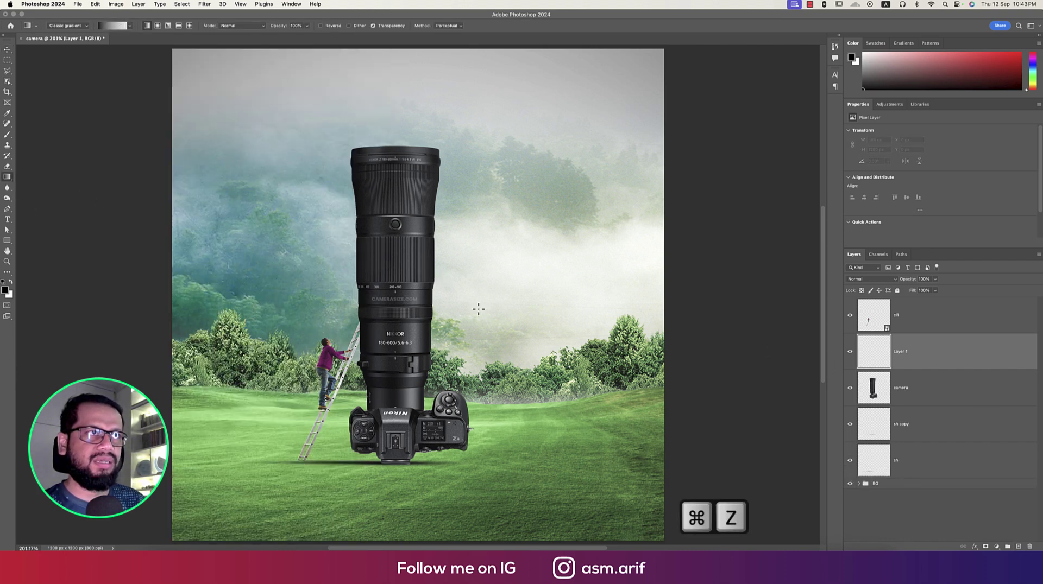
pyautogui.moveTo(326, 275); pyautogui.dragTo(442, 282)
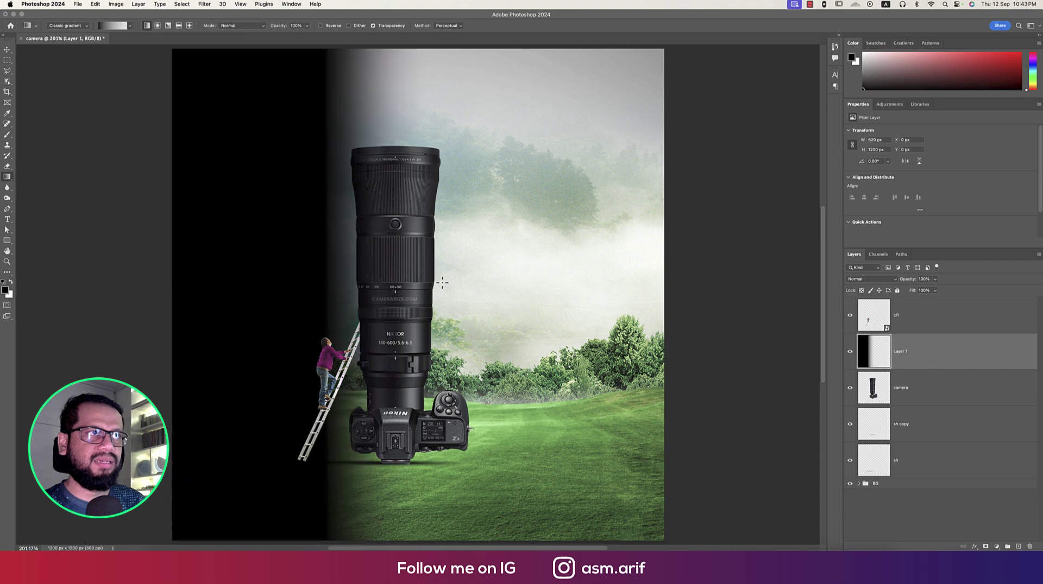
# Step: Clip the black gradient layer to the camera layer, and hide and reshow it to check the shading
pyautogui.keyDown('alt'); pyautogui.click(944, 369); pyautogui.keyUp('alt')
pyautogui.click(851, 352)
pyautogui.click(850, 352)
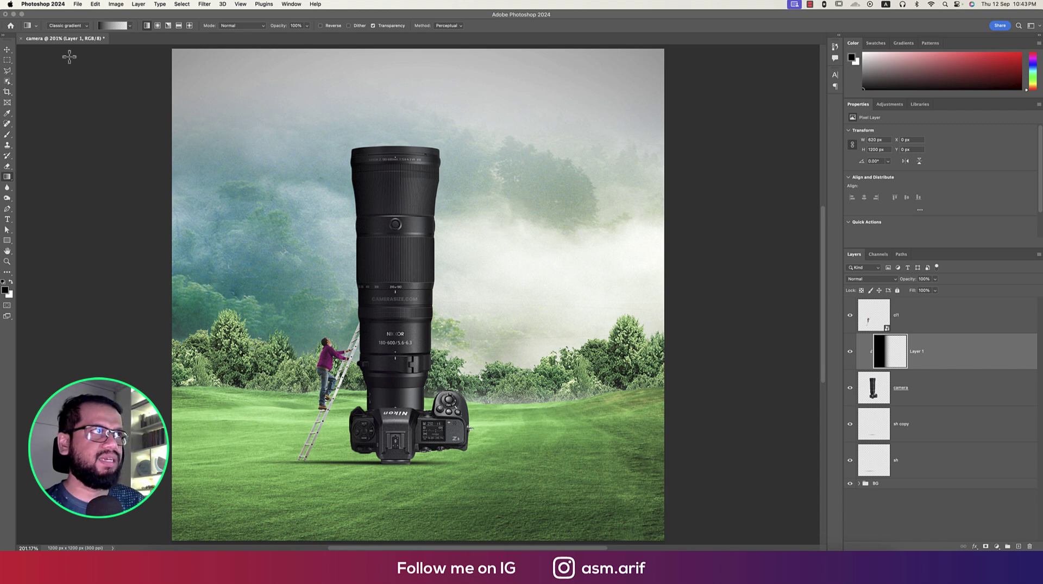
pyautogui.click(8, 50)
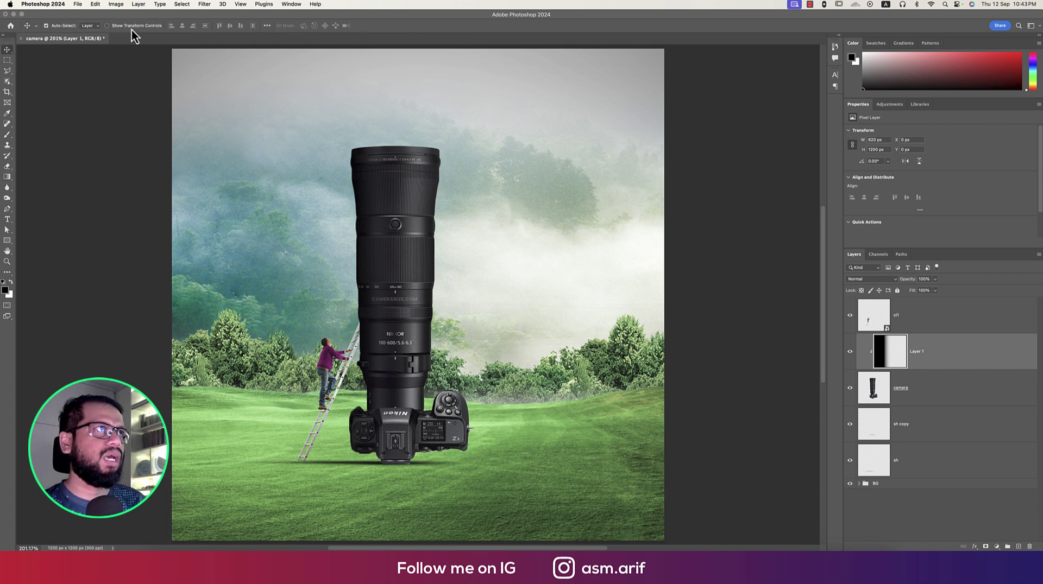
pyautogui.click(78, 4)
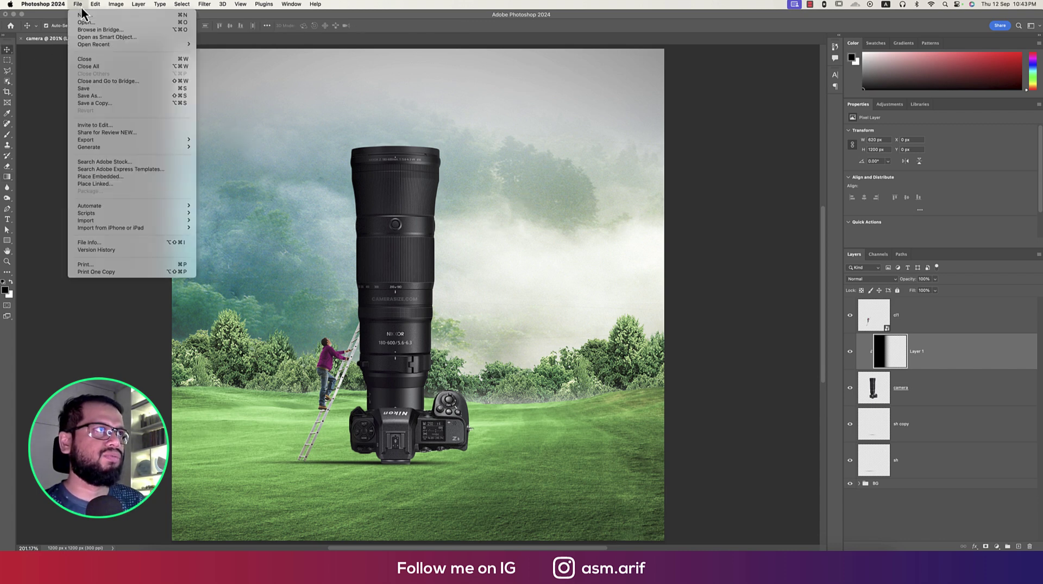
pyautogui.click(99, 178)
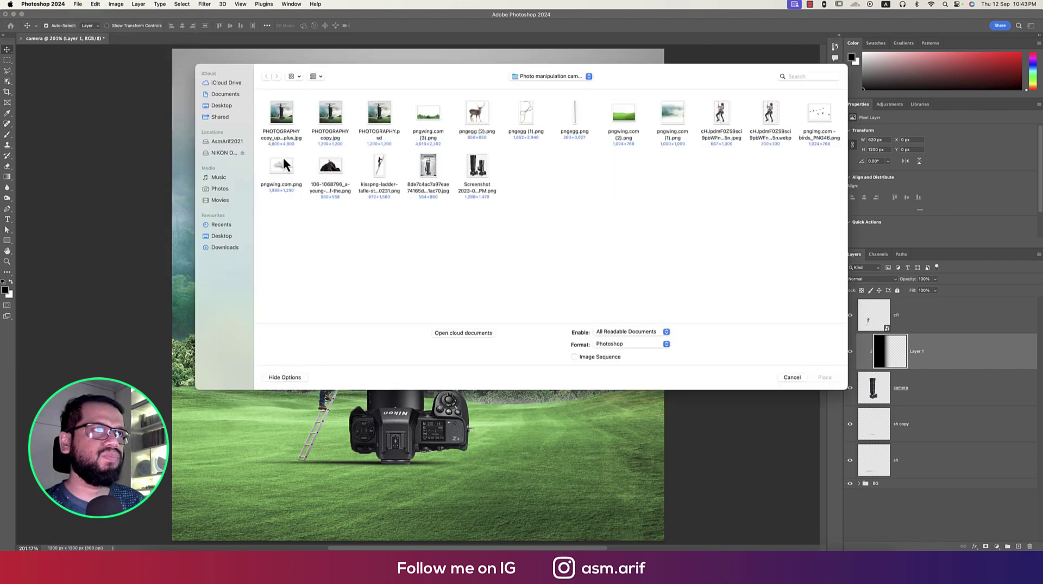
pyautogui.doubleClick(330, 168)
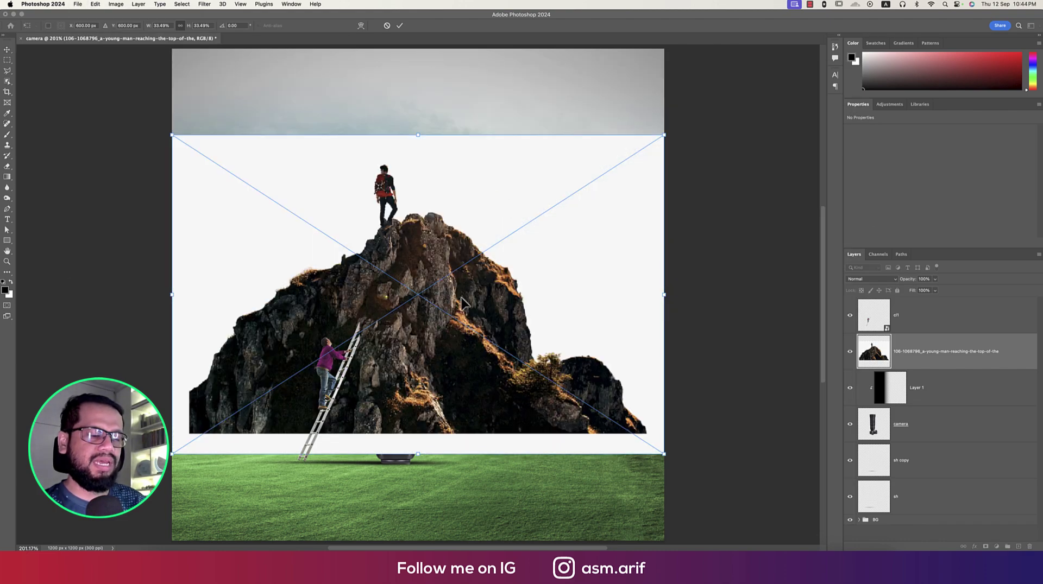
pyautogui.press('Return')
pyautogui.moveTo(941, 350); pyautogui.dragTo(935, 313)
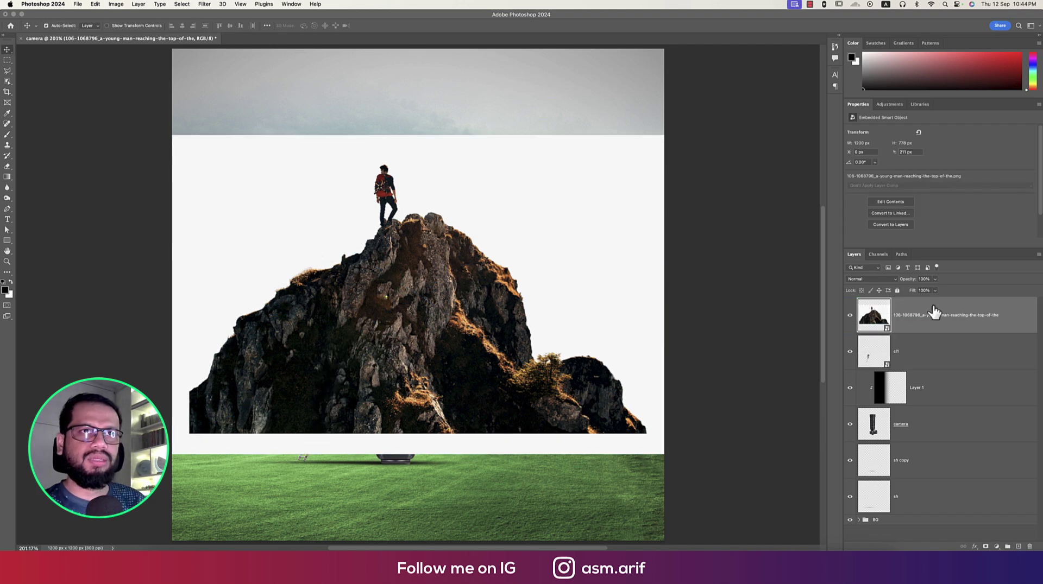
pyautogui.write('hill')
# Step: Rasterize the hill layer and move it directly below cl1
pyautogui.rightClick(940, 323)
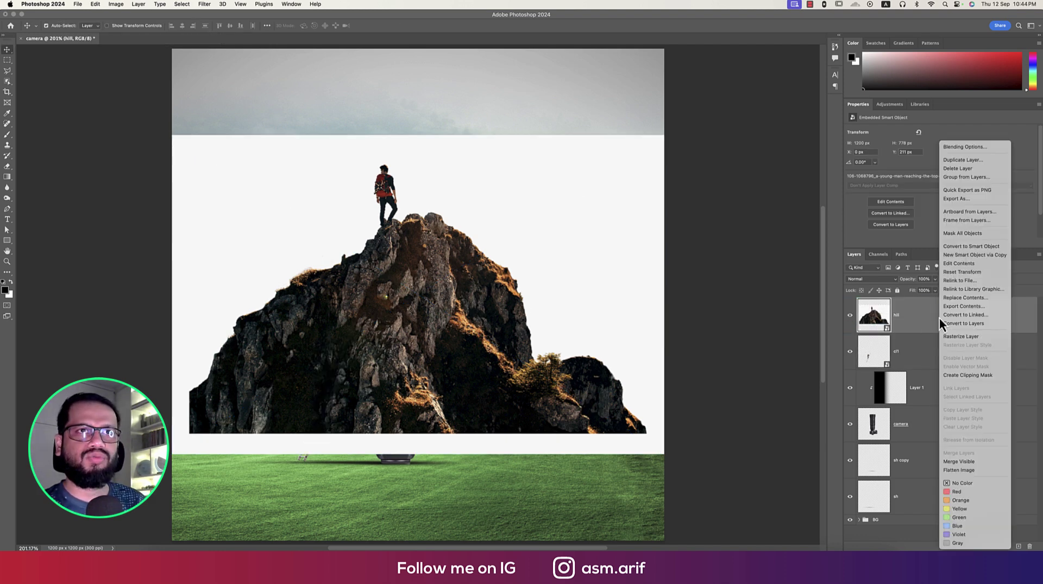
pyautogui.click(959, 337)
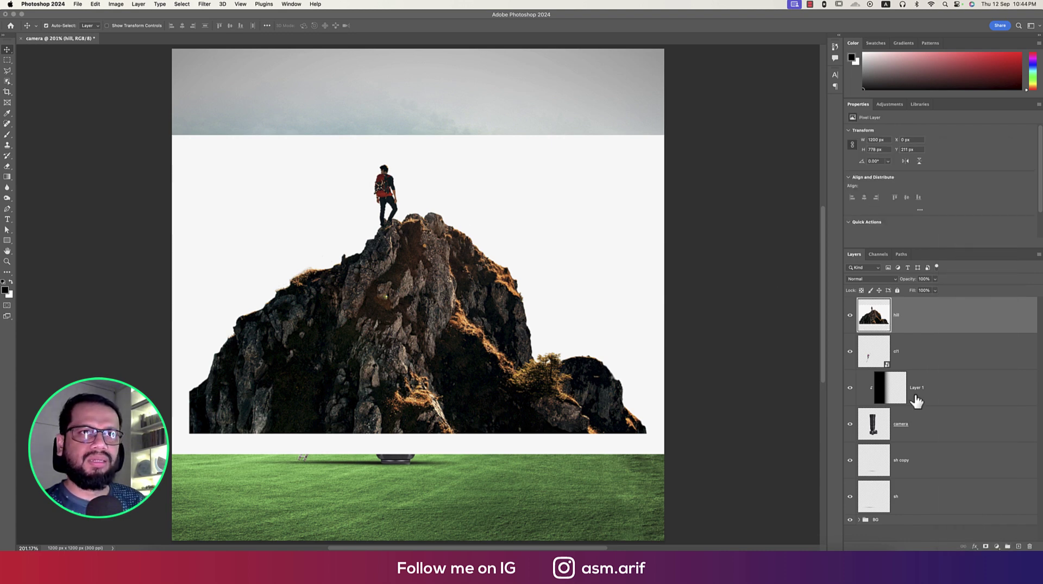
pyautogui.moveTo(932, 338); pyautogui.dragTo(927, 361)
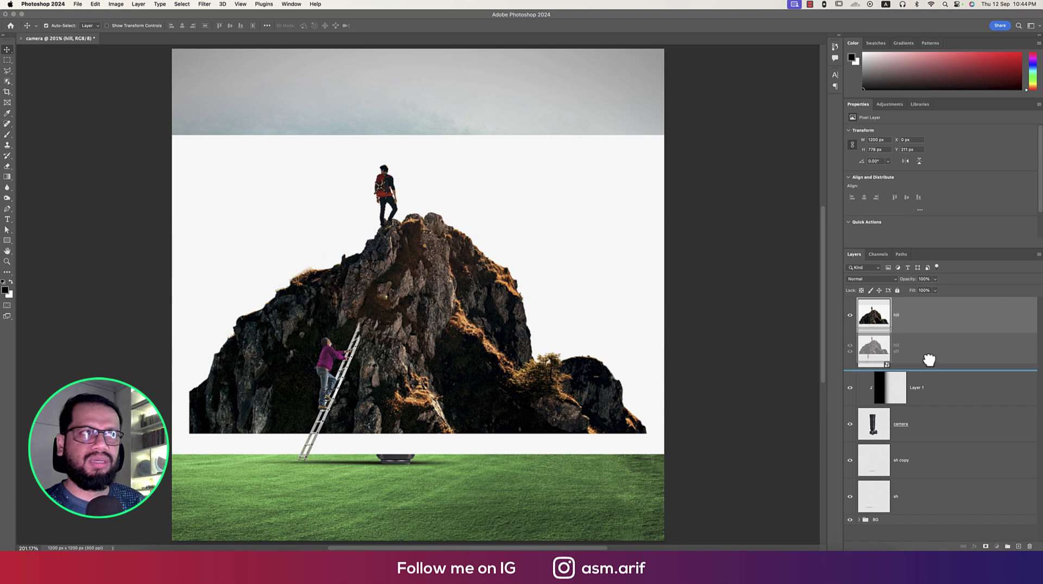
# Step: Add a layer mask to hill and scale the layer down to about 643 px wide over the upper part of the lens
pyautogui.keyDown('super'); pyautogui.click(876, 428); pyautogui.keyUp('super')
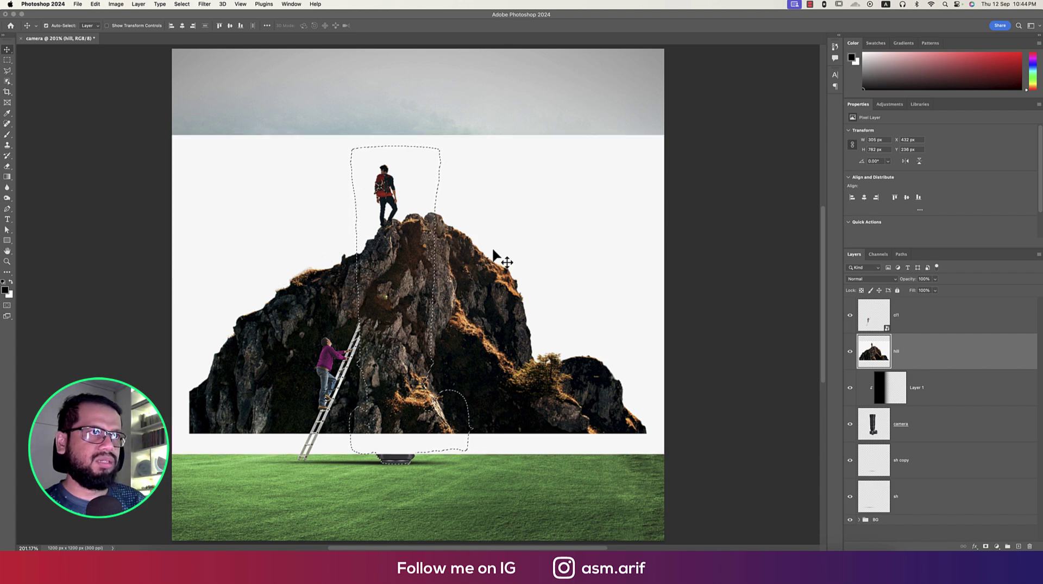
pyautogui.press('super+d')
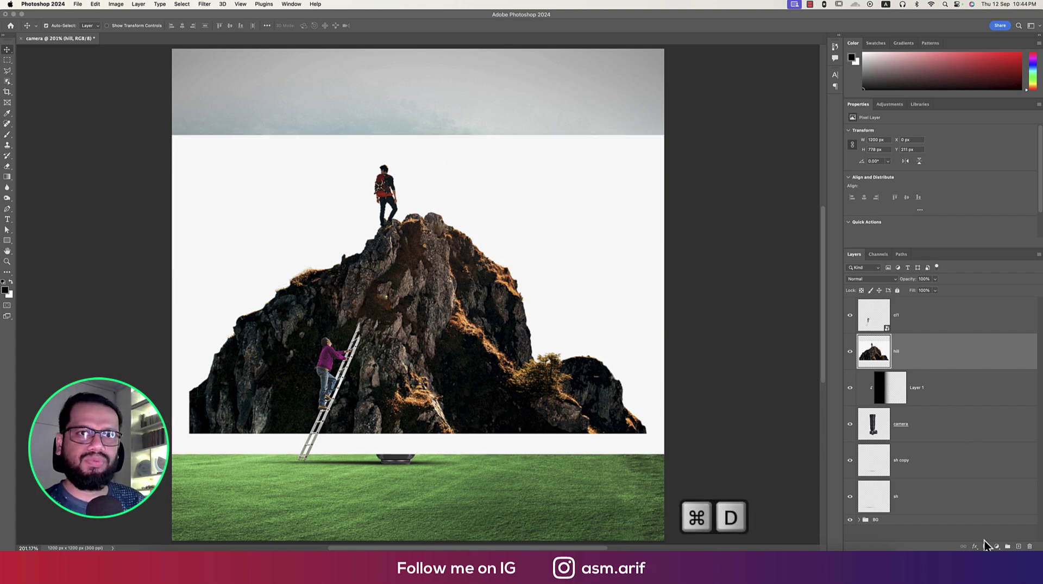
pyautogui.click(986, 546)
pyautogui.press('super+t')
pyautogui.moveTo(414, 459); pyautogui.dragTo(426, 266)
pyautogui.press('Return')
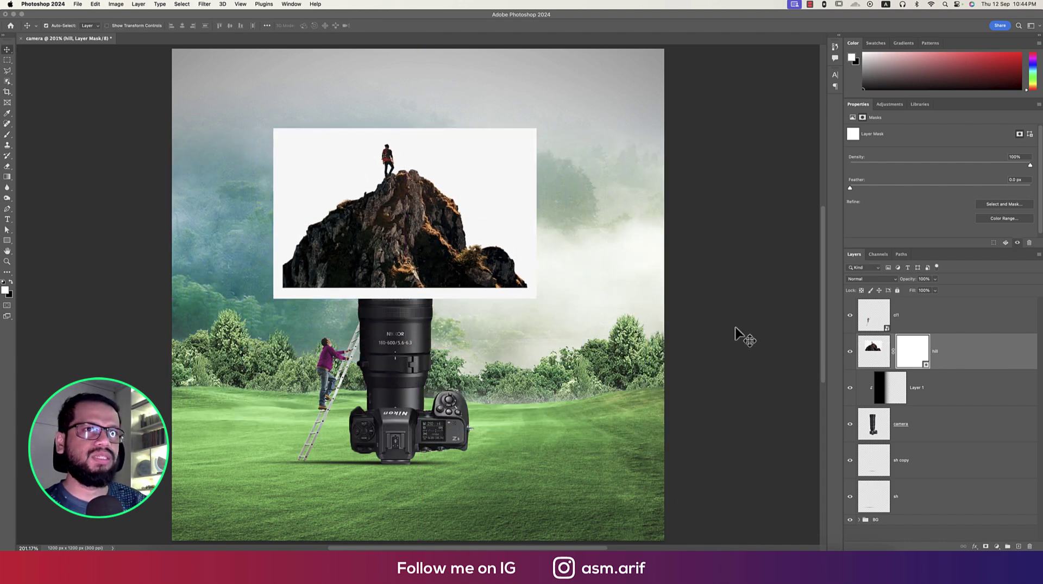
# Step: Select the rock and hiker in the hill layer's image with a rectangular Object Selection around them
pyautogui.click(874, 353)
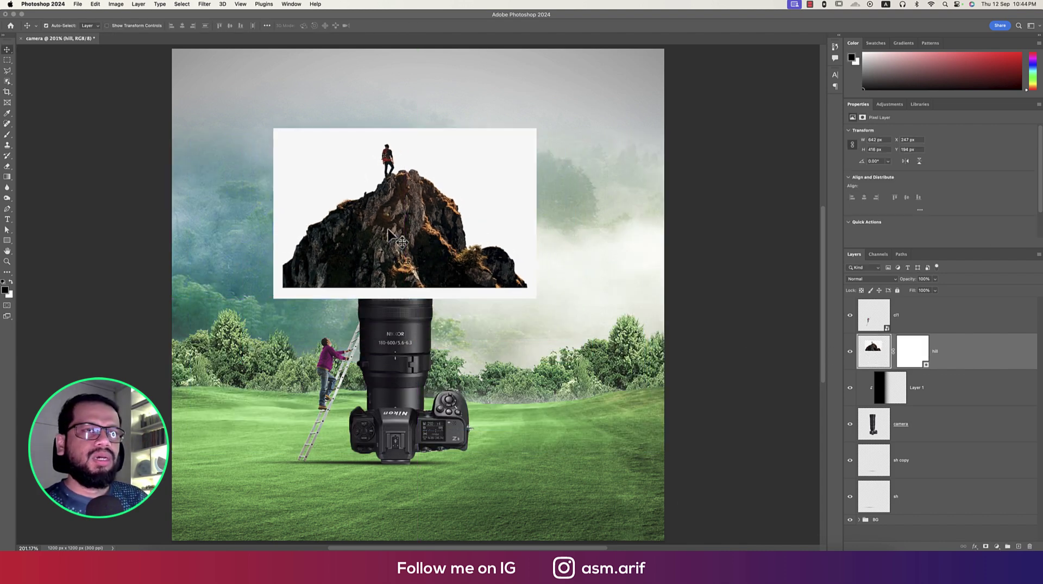
pyautogui.click(8, 82)
pyautogui.moveTo(288, 143); pyautogui.dragTo(515, 286)
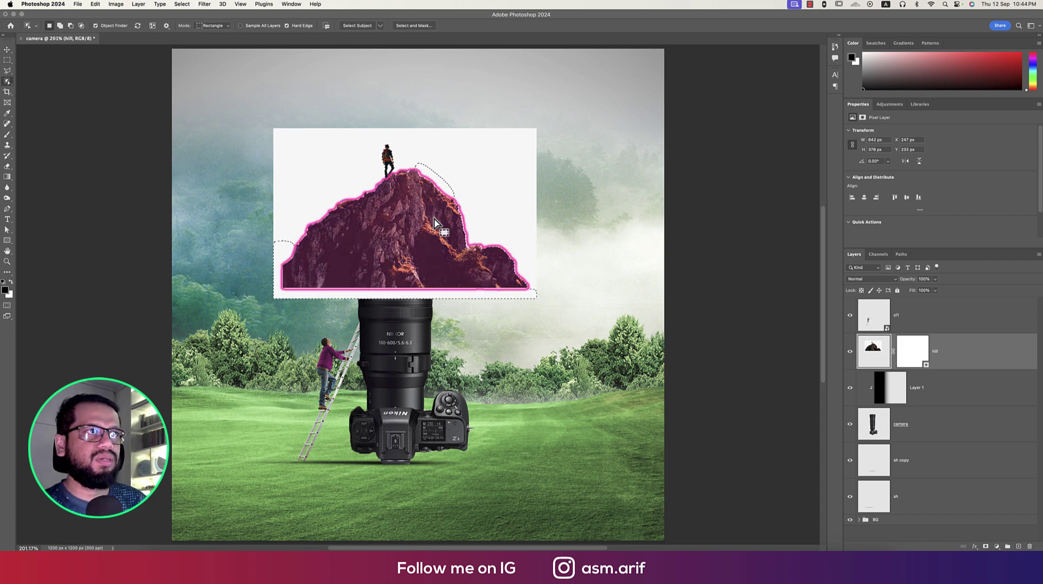
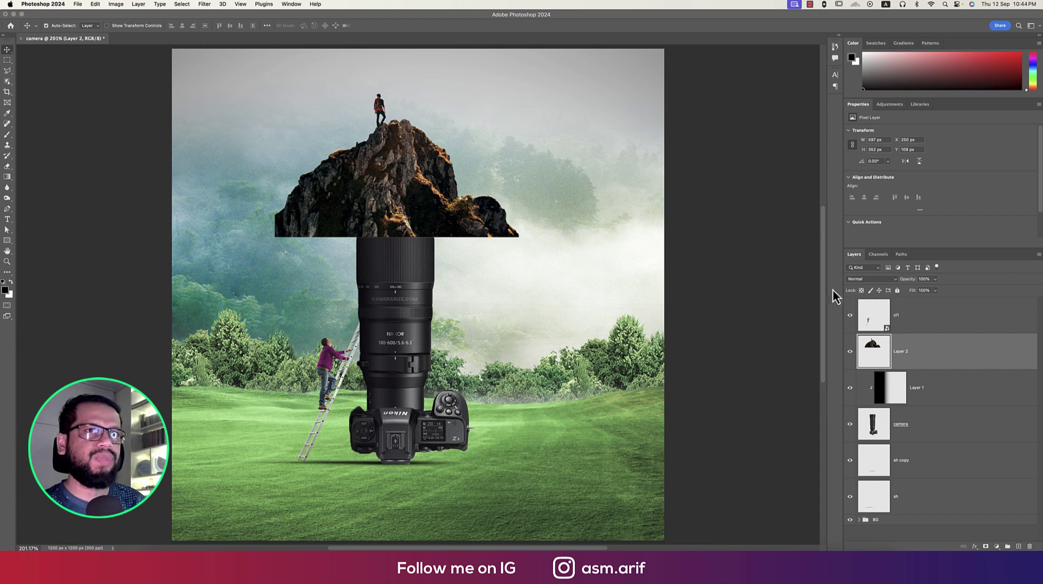
# Step: Add a layer mask to the cut-out rock and paint it black inside the camera's outline with a soft round 200 px brush, uncovering the lens
pyautogui.click(986, 547)
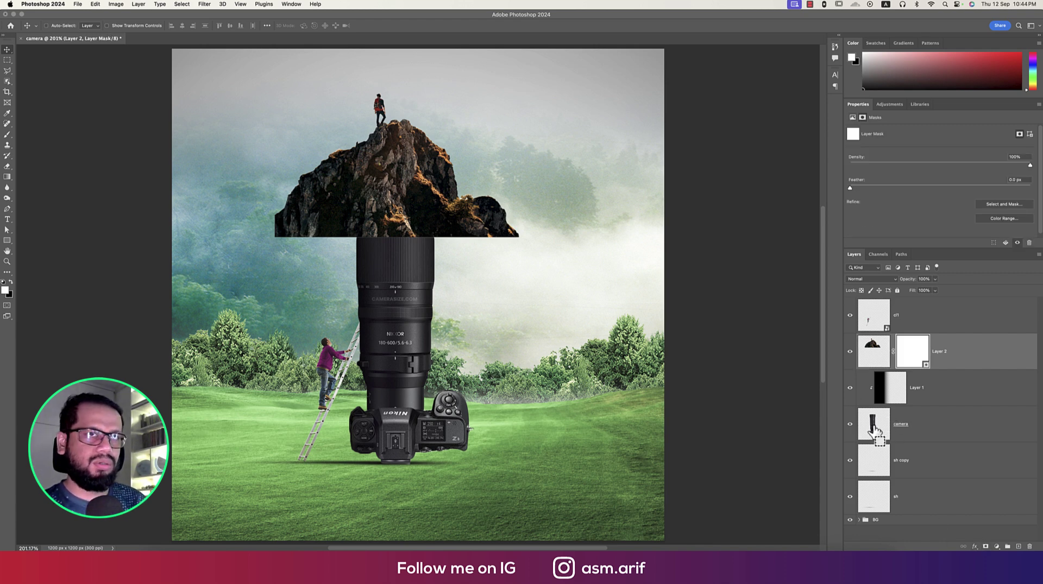
pyautogui.keyDown('super'); pyautogui.click(873, 429); pyautogui.keyUp('super')
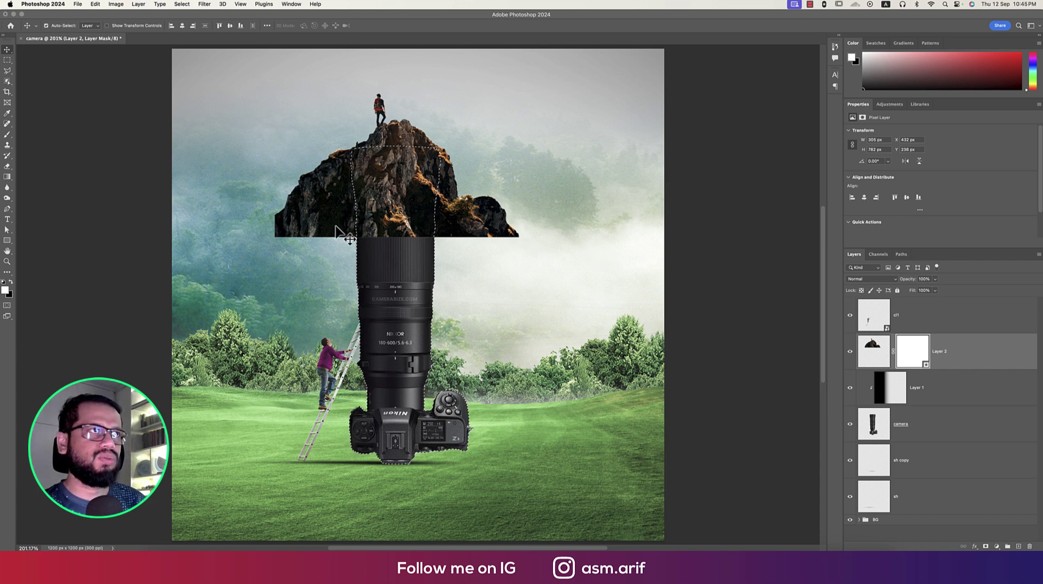
pyautogui.click(9, 144)
pyautogui.click(4, 282)
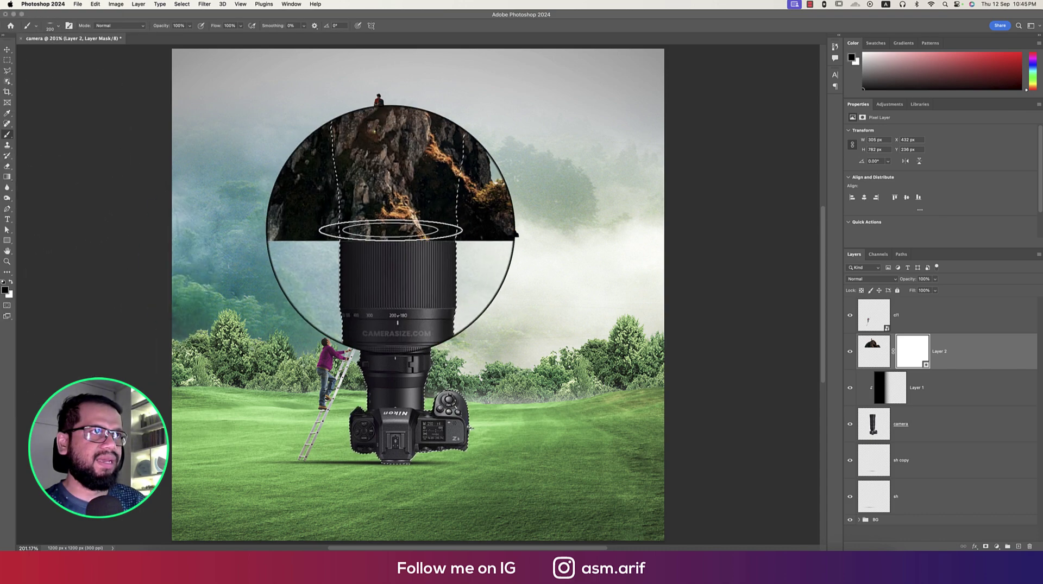
pyautogui.rightClick(414, 187)
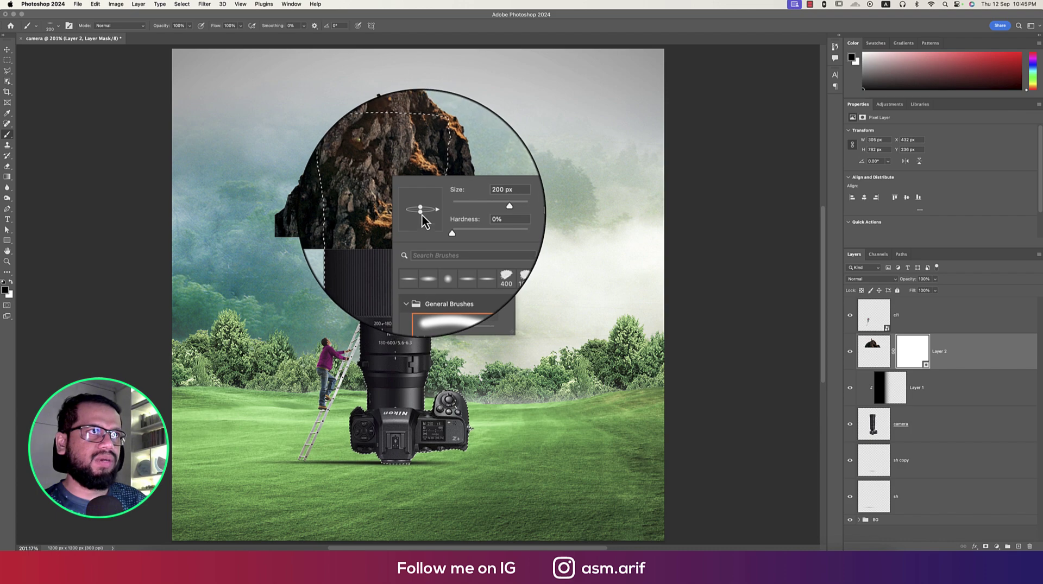
pyautogui.click(361, 232)
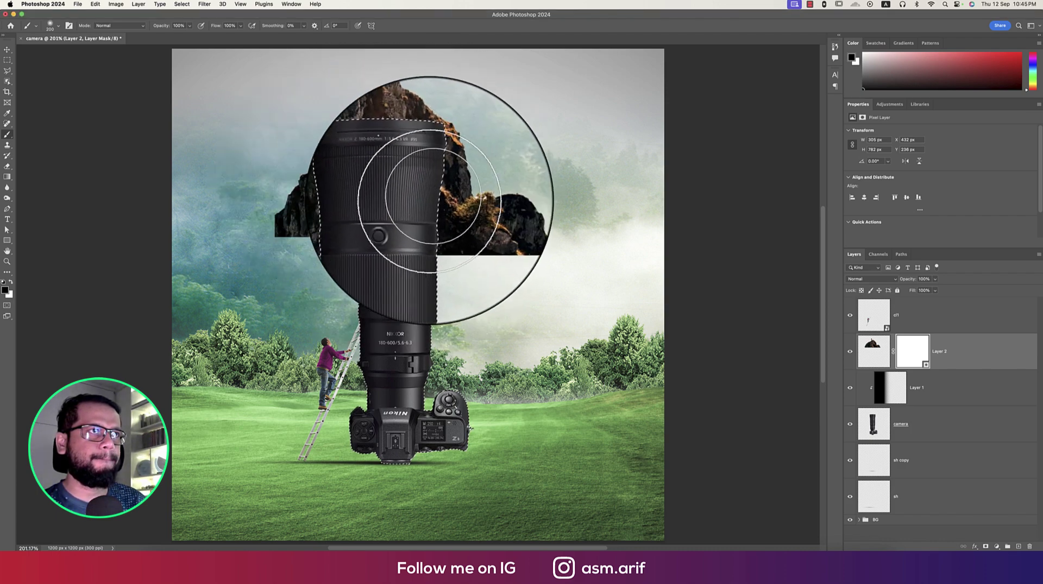
pyautogui.moveTo(419, 178)
pyautogui.mouseDown()
pyautogui.moveTo(374, 174)
pyautogui.moveTo(360, 201)
pyautogui.moveTo(412, 228)
pyautogui.mouseUp()
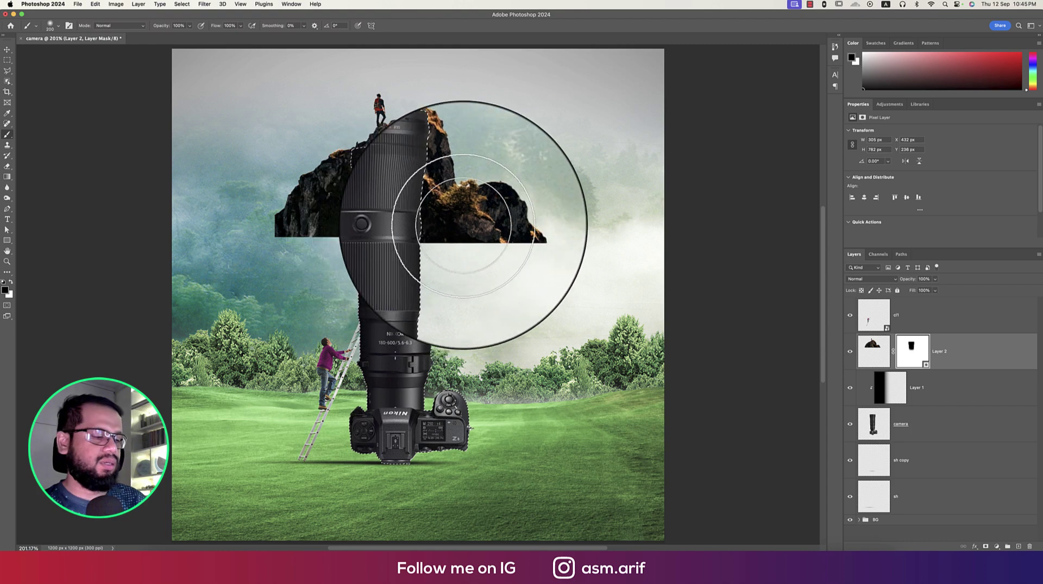
pyautogui.press('super+d')
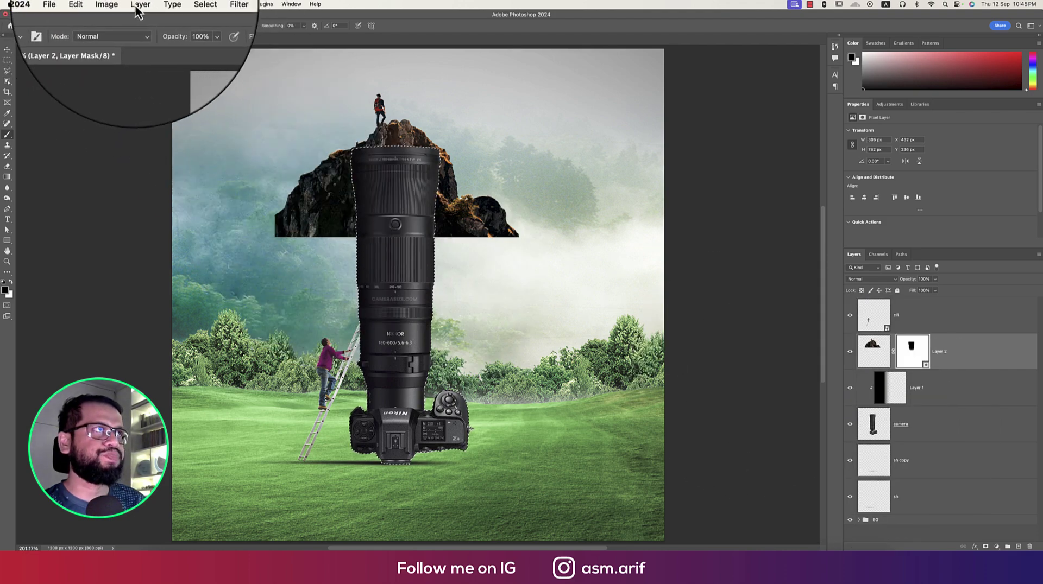
# Step: Invert the camera selection and mask out the rock on the lens's left side, switching to a Hard Round 200 px brush
pyautogui.click(184, 4)
pyautogui.click(187, 35)
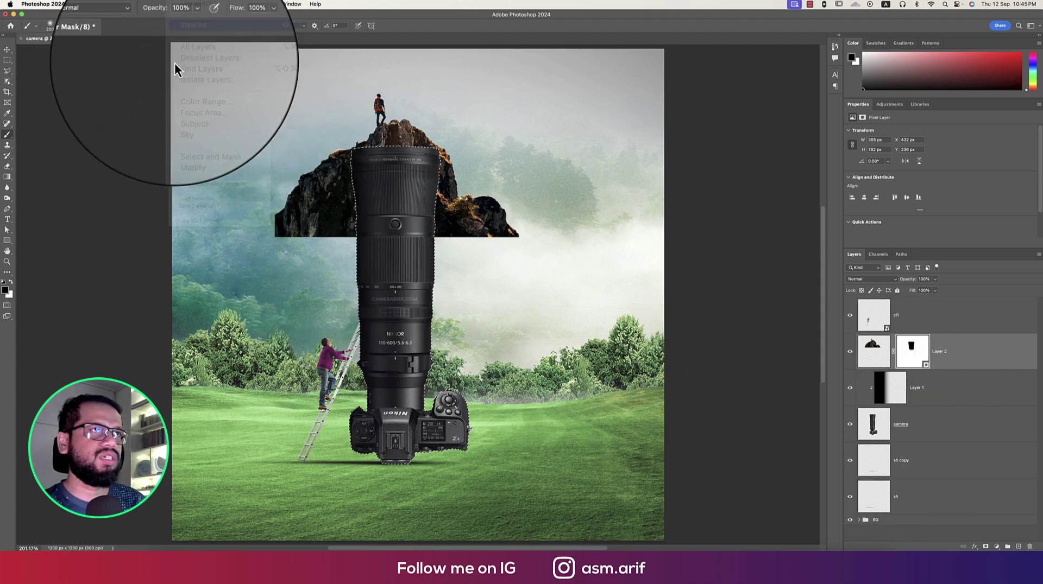
pyautogui.moveTo(304, 217)
pyautogui.mouseDown()
pyautogui.moveTo(346, 225)
pyautogui.moveTo(351, 216)
pyautogui.moveTo(332, 204)
pyautogui.moveTo(282, 251)
pyautogui.moveTo(283, 225)
pyautogui.mouseUp()
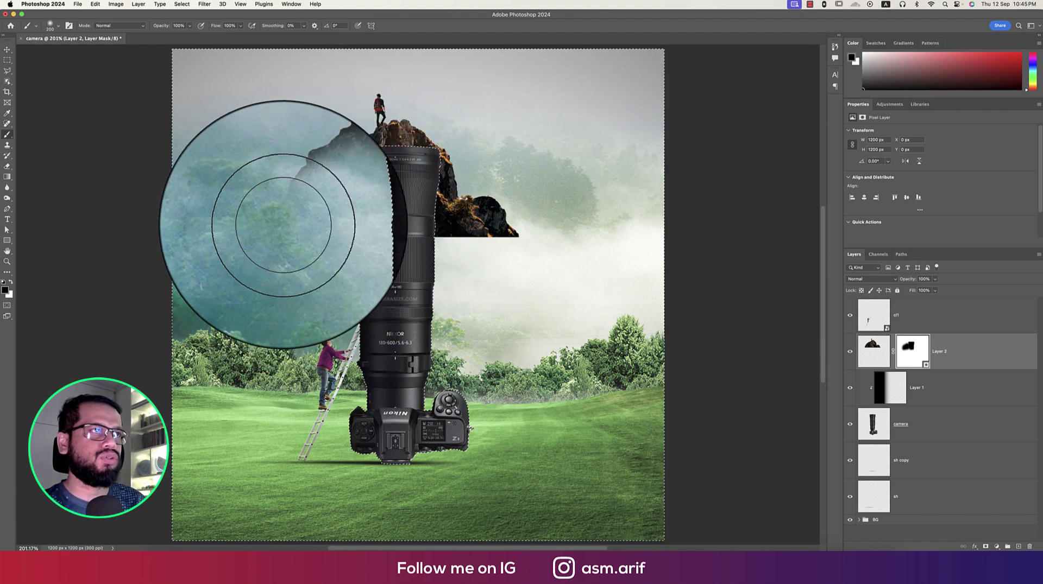
pyautogui.rightClick(283, 224)
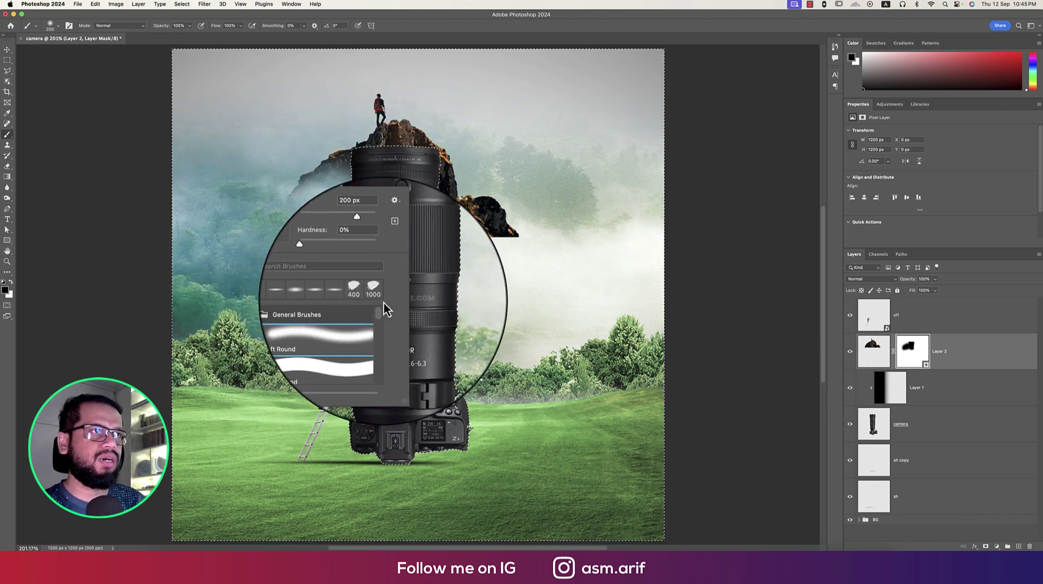
pyautogui.click(338, 341)
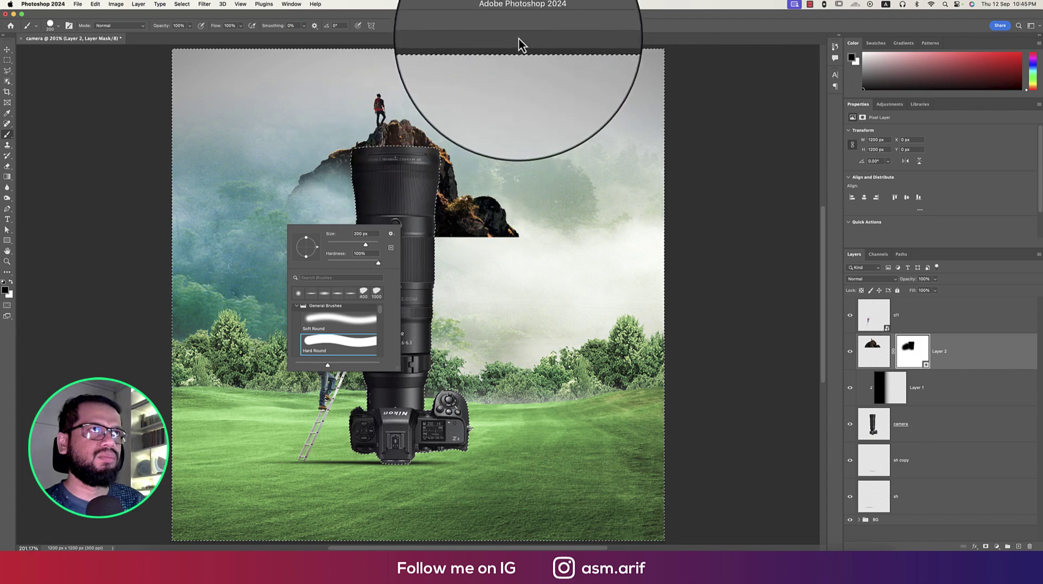
pyautogui.click(518, 43)
pyautogui.moveTo(270, 235)
pyautogui.mouseDown()
pyautogui.moveTo(292, 223)
pyautogui.moveTo(302, 263)
pyautogui.mouseUp()
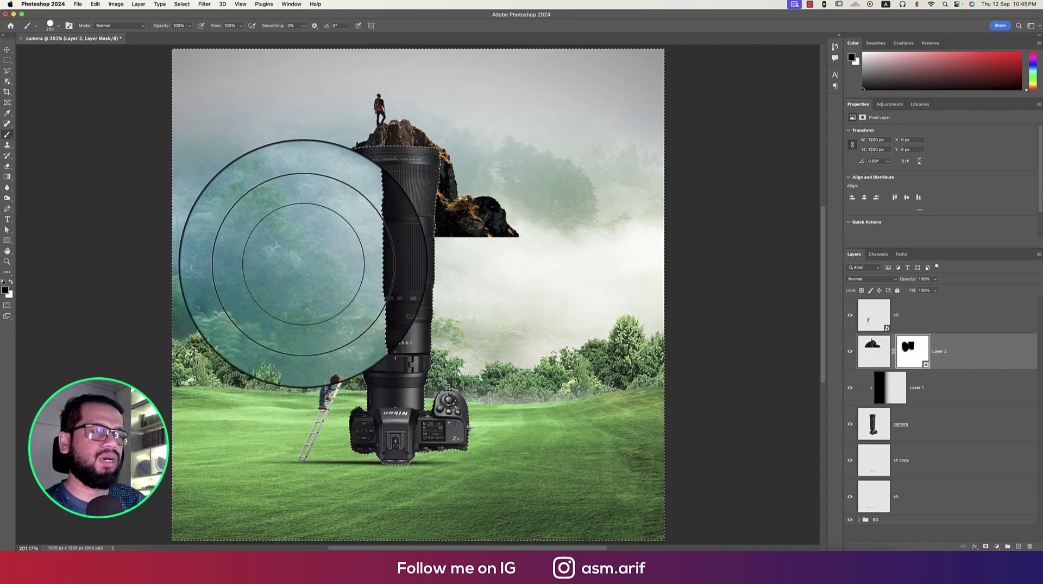
# Step: Mask out the remaining rock beside the lens on both sides with a smaller hard brush, and clear the selection
pyautogui.scroll(3, 308, 235)
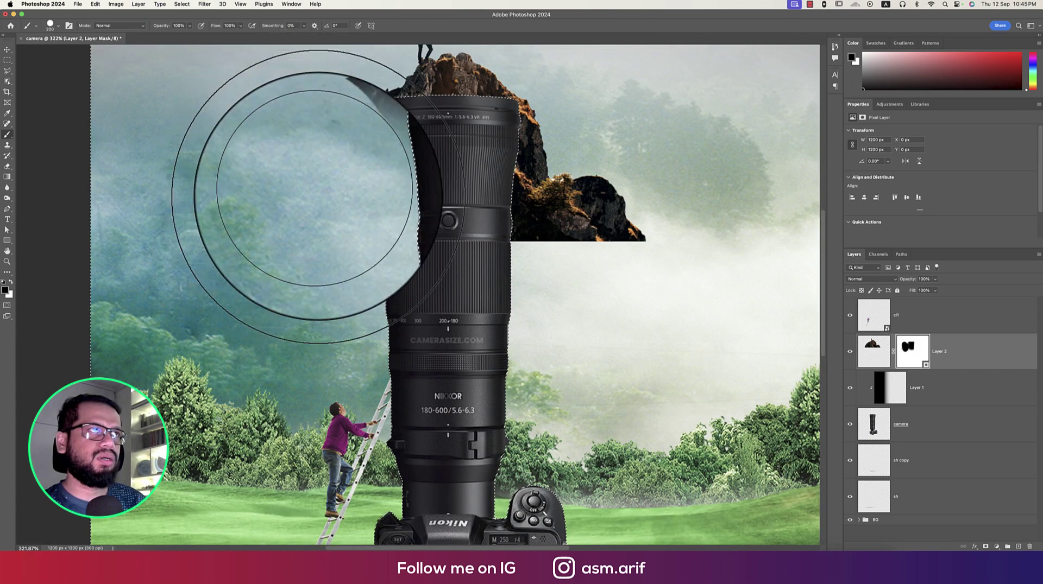
pyautogui.press('[')
pyautogui.press('[')
pyautogui.press('[')
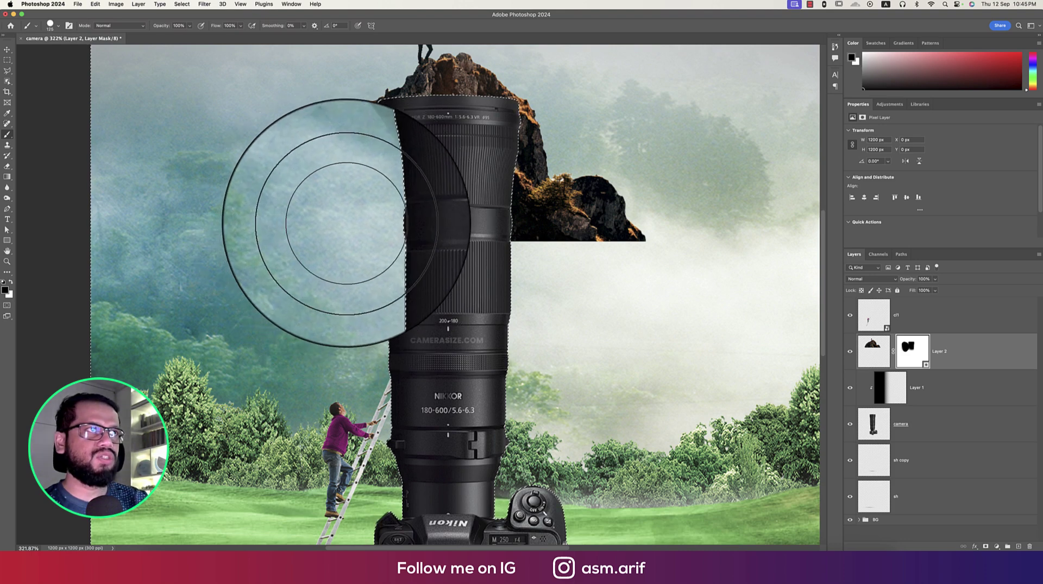
pyautogui.press('[')
pyautogui.press('[')
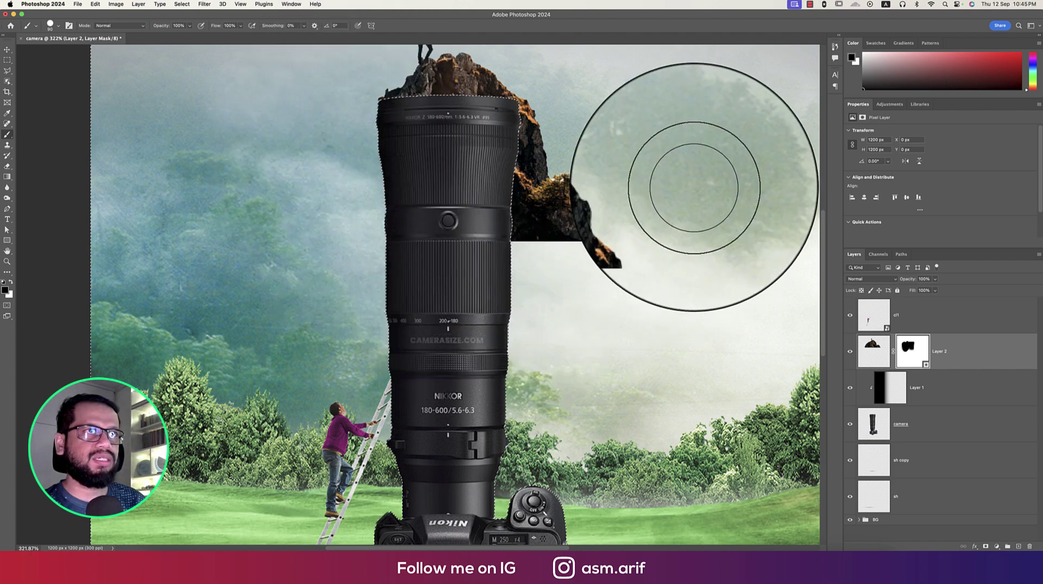
pyautogui.moveTo(629, 198)
pyautogui.mouseDown()
pyautogui.moveTo(624, 233)
pyautogui.moveTo(508, 198)
pyautogui.moveTo(560, 161)
pyautogui.moveTo(488, 163)
pyautogui.moveTo(547, 70)
pyautogui.moveTo(500, 93)
pyautogui.moveTo(543, 128)
pyautogui.mouseUp()
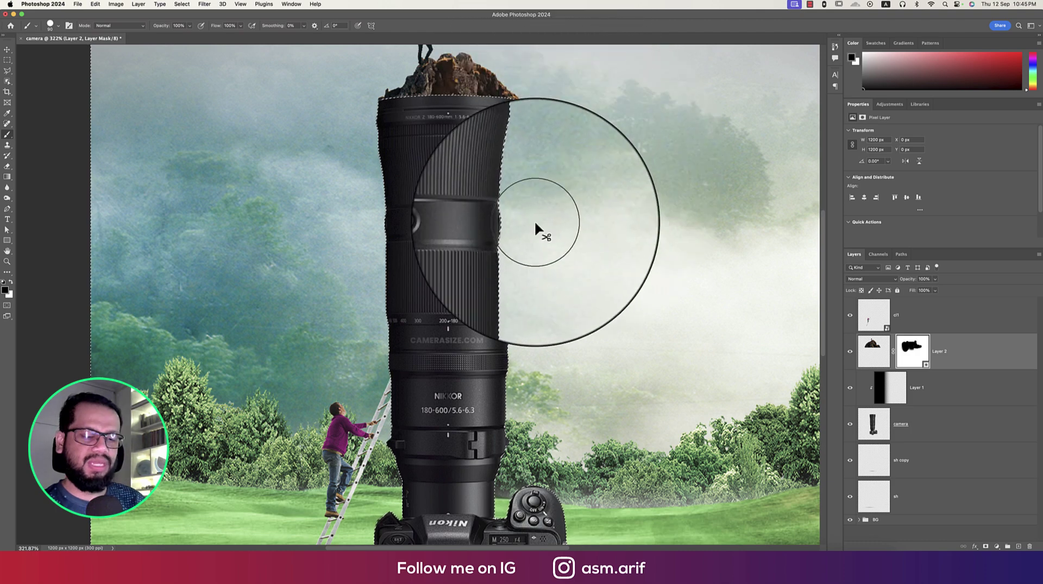
pyautogui.press('super+0')
pyautogui.press('super+d')
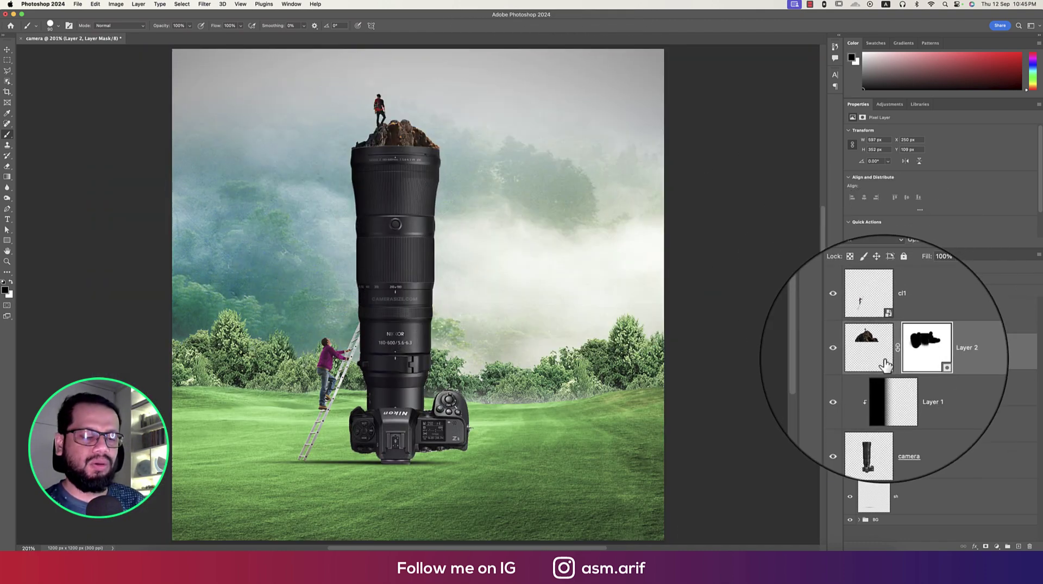
# Step: Nudge the masked rock and hiker down by 1 px onto the lens's upper rim
pyautogui.press('Down')
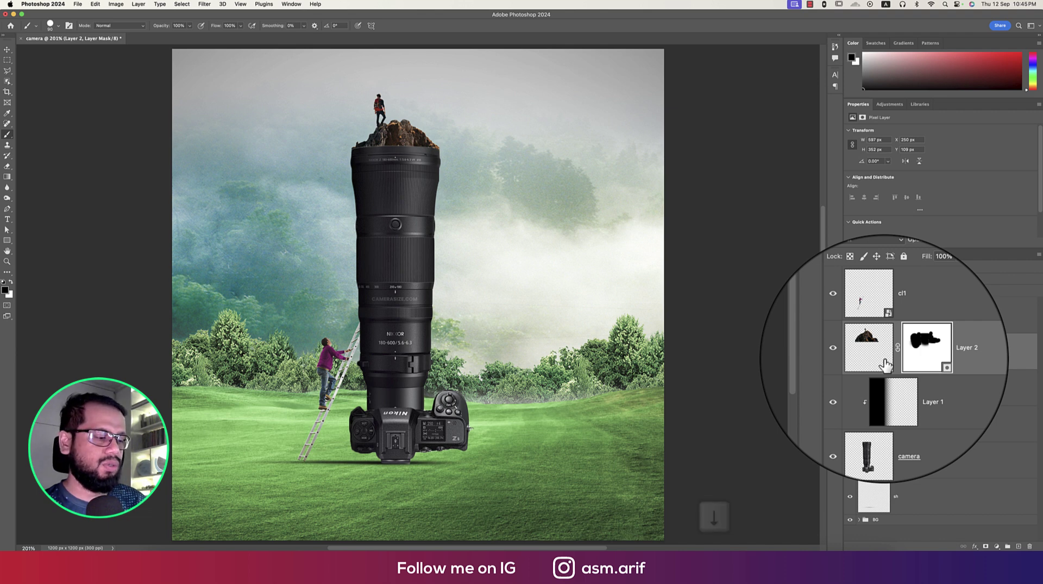
pyautogui.press('v')
pyautogui.press('Down')
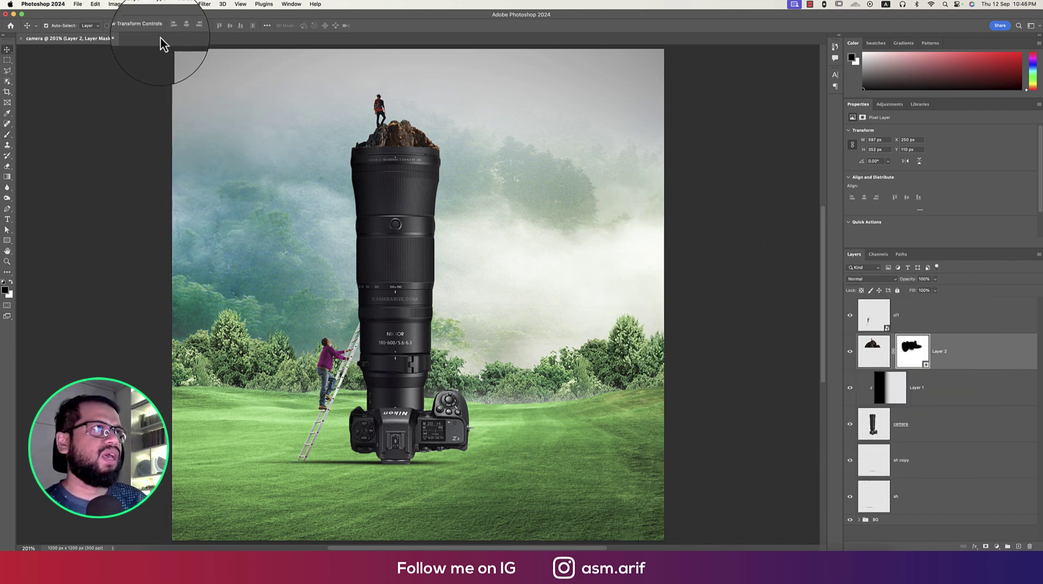
# Step: Embed pngwing.com.png over the top of the lens at about 6.75% scale, and rasterize it as a layer named cloud
pyautogui.click(77, 5)
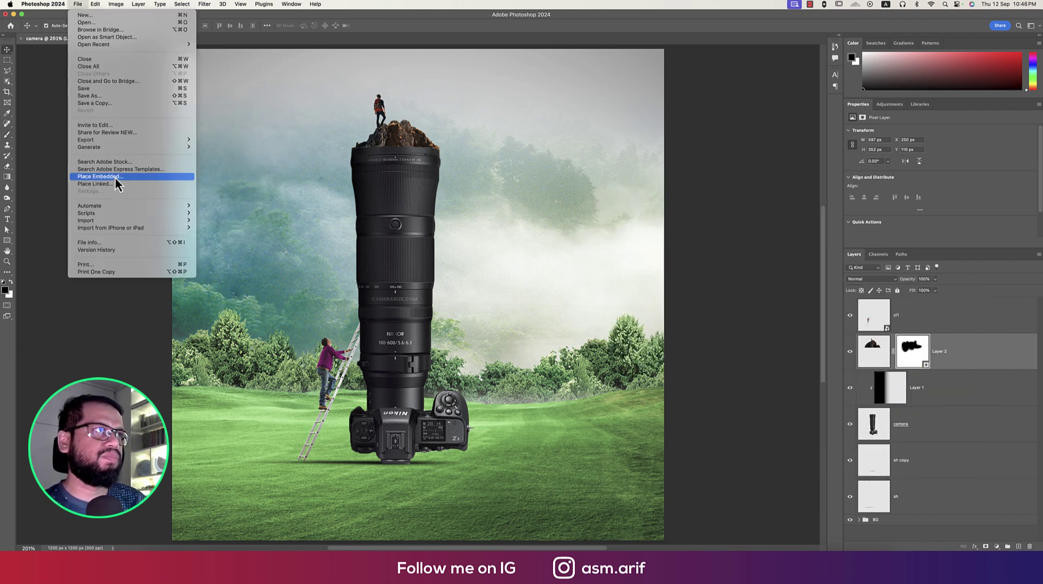
pyautogui.click(116, 178)
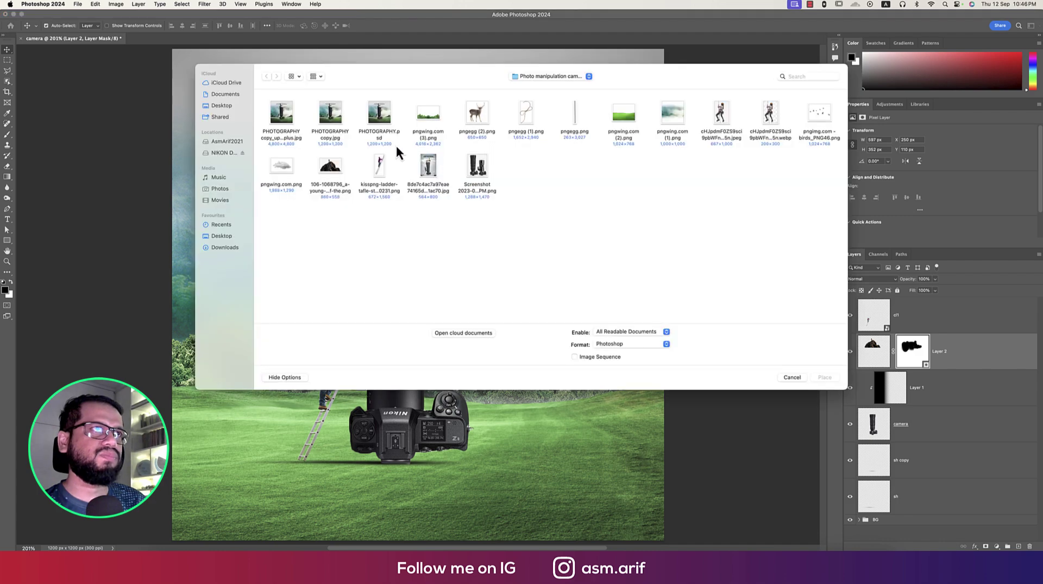
pyautogui.doubleClick(281, 171)
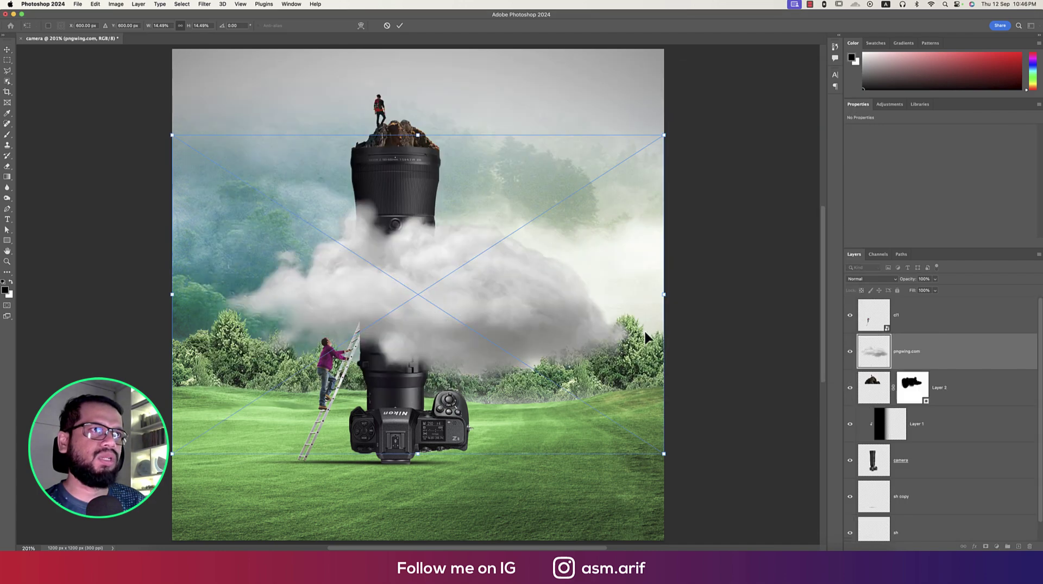
pyautogui.moveTo(664, 305); pyautogui.dragTo(448, 177)
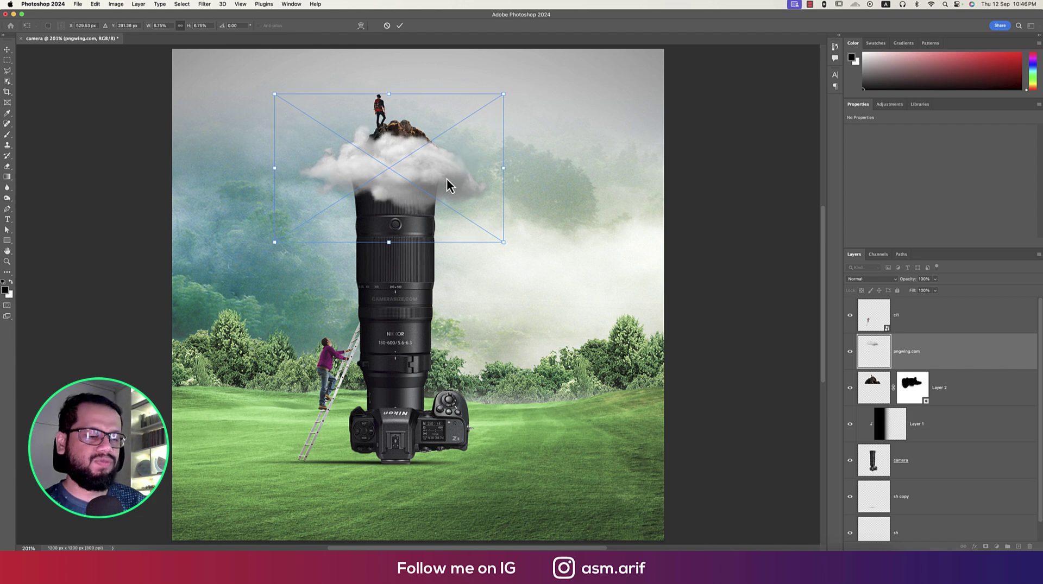
pyautogui.press('Return')
pyautogui.rightClick(935, 361)
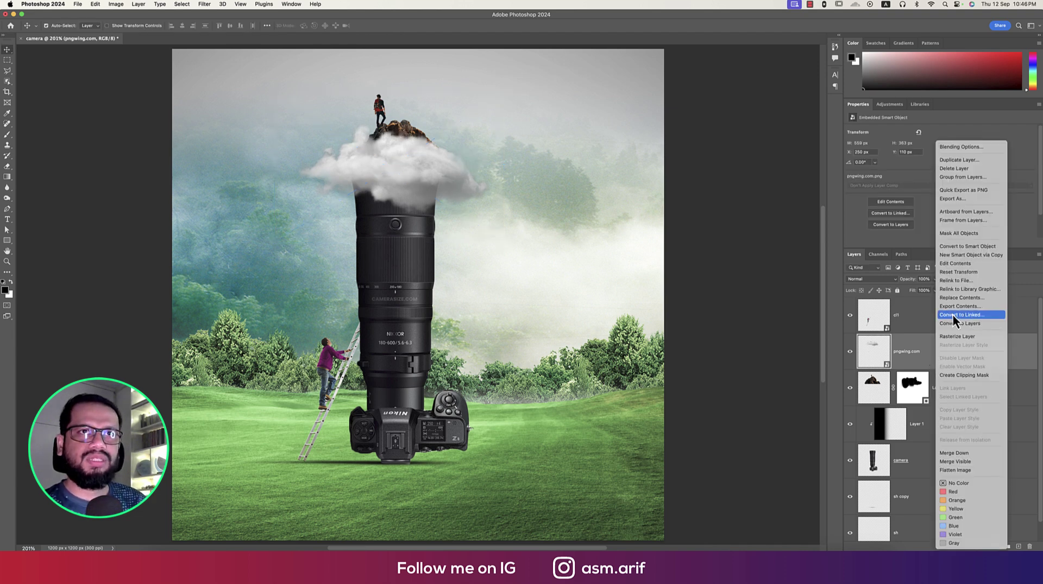
pyautogui.click(953, 338)
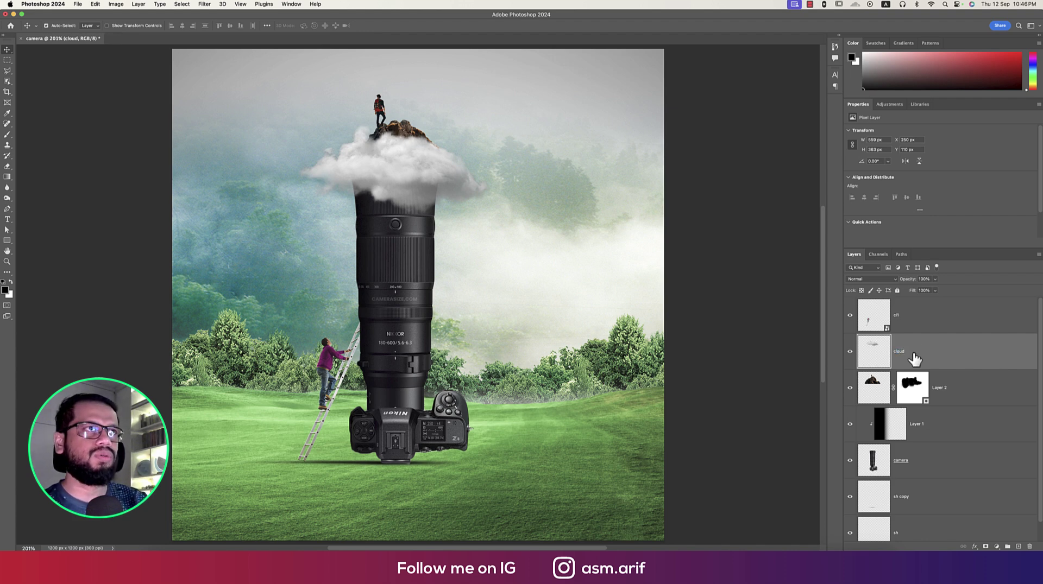
# Step: Embed the larger image of the roped girl climber in the orange helmet at 100% scale above the cloud layer
pyautogui.click(78, 4)
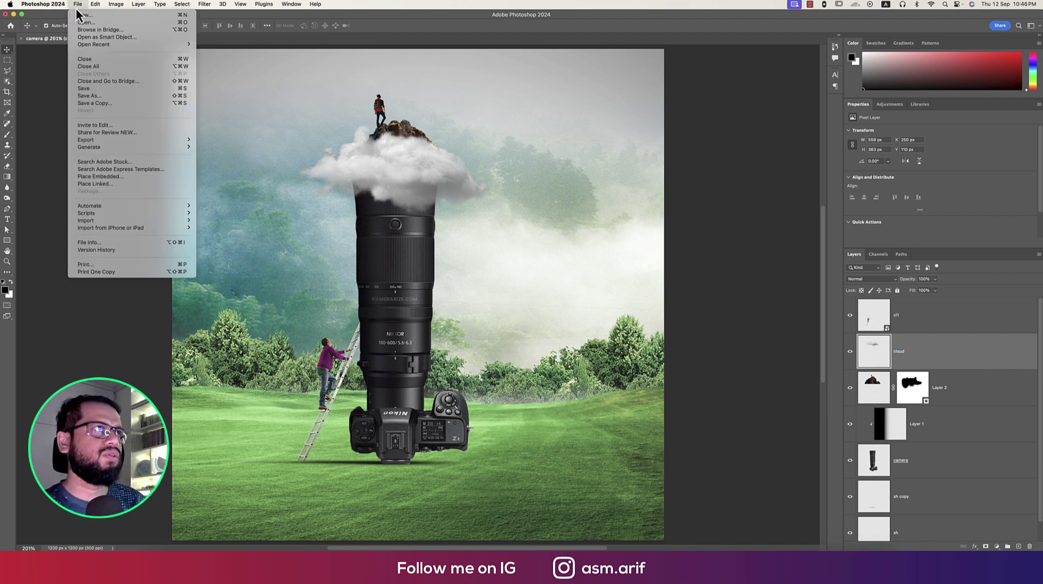
pyautogui.click(106, 178)
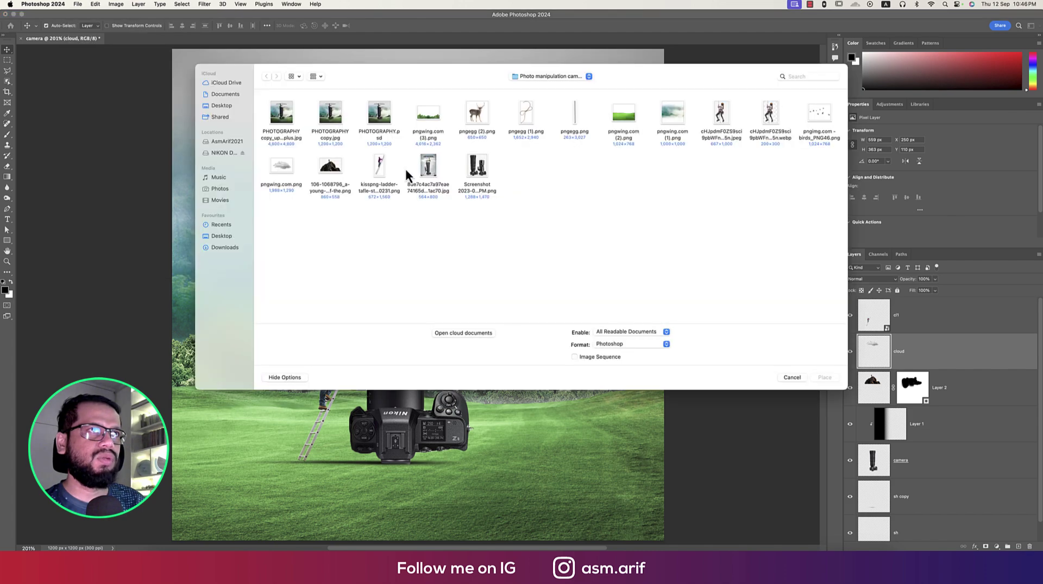
pyautogui.doubleClick(721, 118)
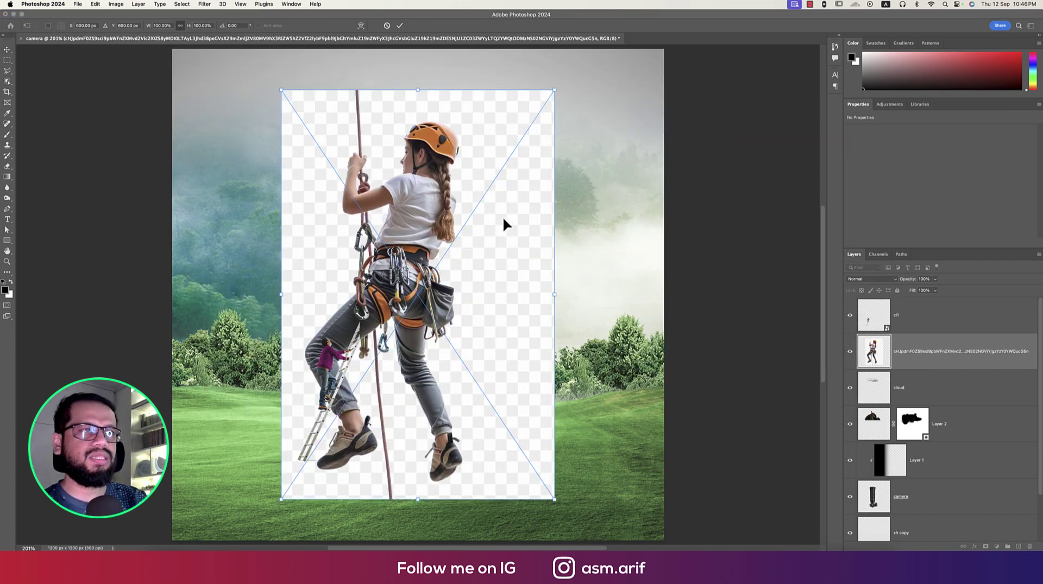
pyautogui.press('Return')
# Step: Rasterize the placed climber layer and rename it girl
pyautogui.rightClick(911, 359)
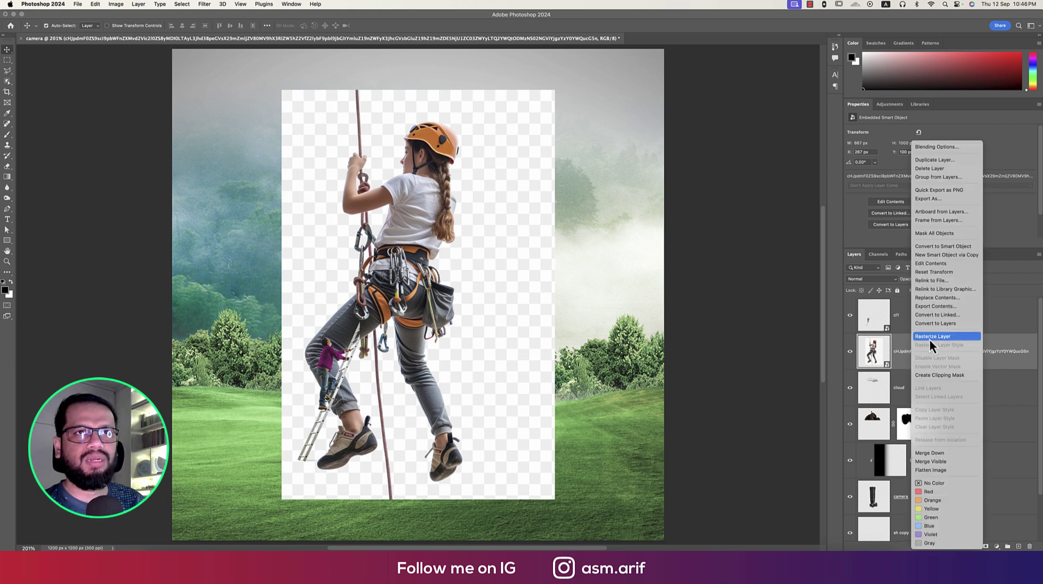
pyautogui.click(929, 340)
pyautogui.doubleClick(911, 352)
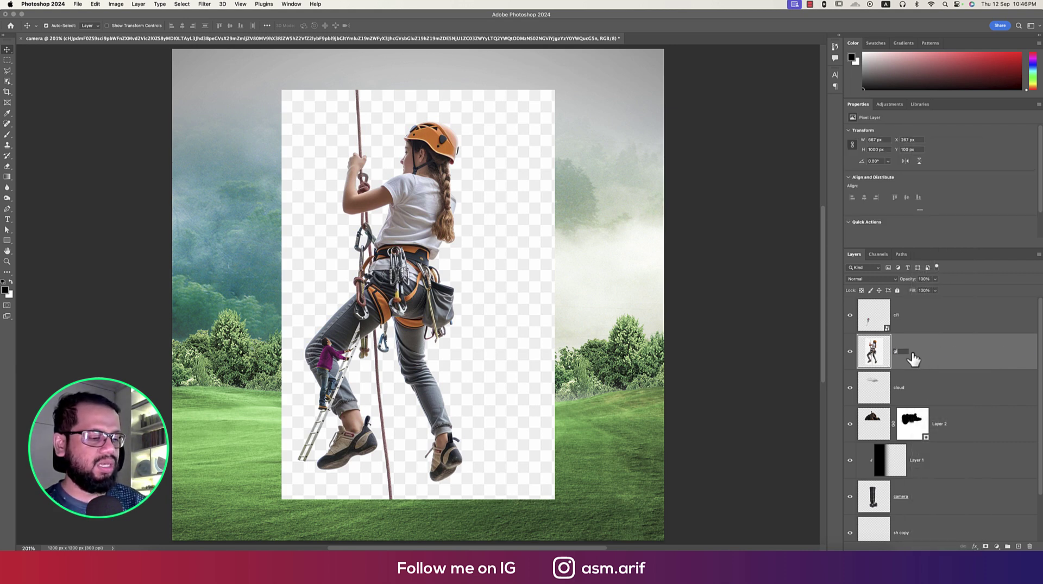
pyautogui.write('girl')
pyautogui.press('Return')
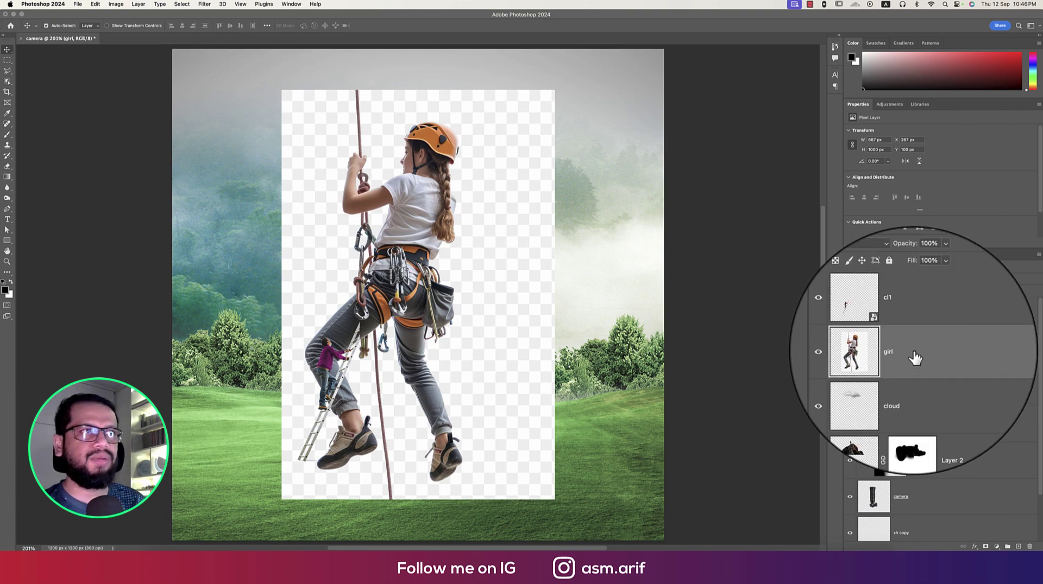
# Step: Select the girl and her rope with the Object Selection tool
pyautogui.rightClick(7, 81)
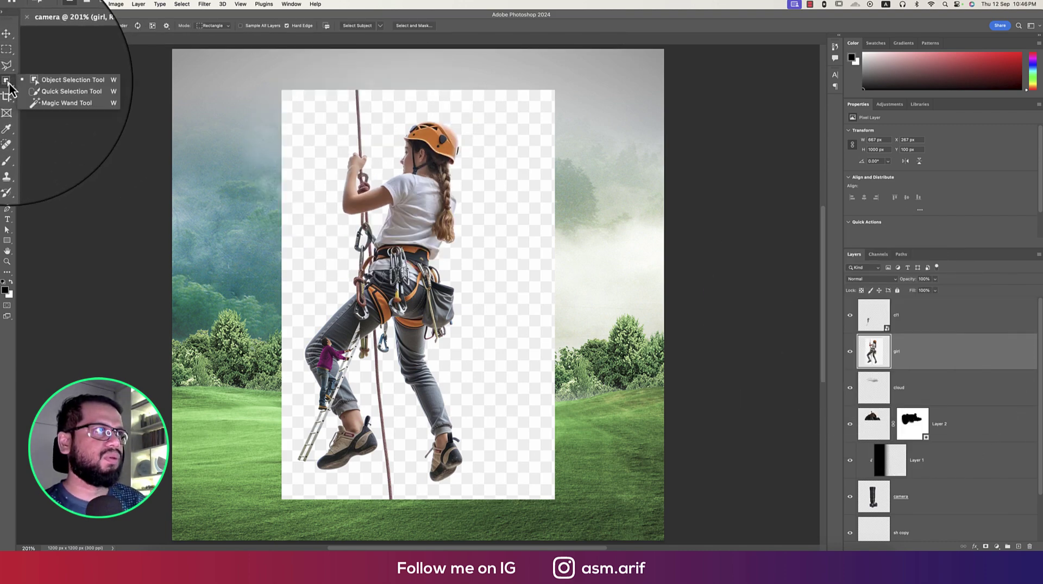
pyautogui.click(55, 80)
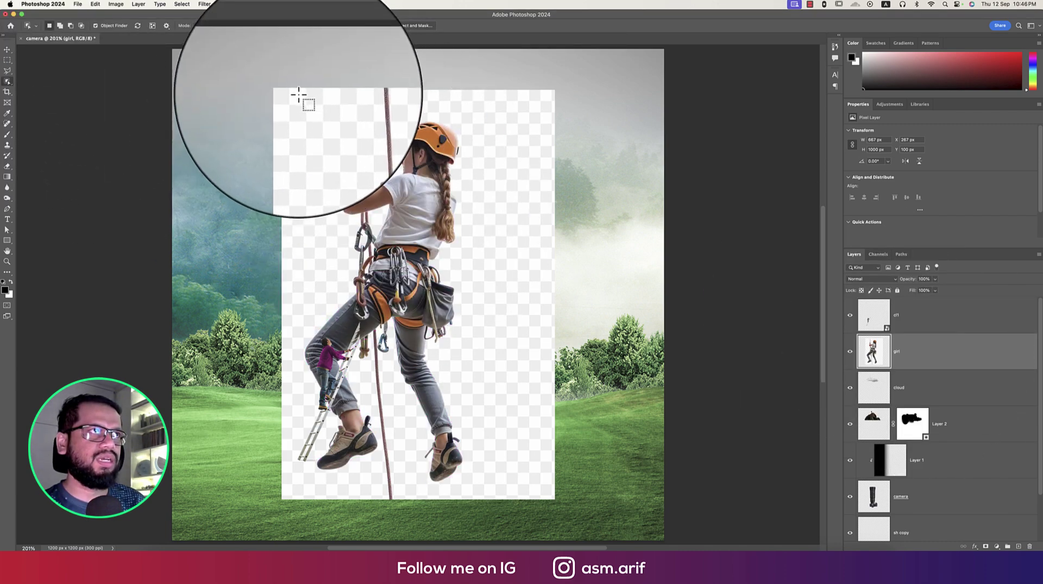
pyautogui.moveTo(299, 94); pyautogui.dragTo(512, 496)
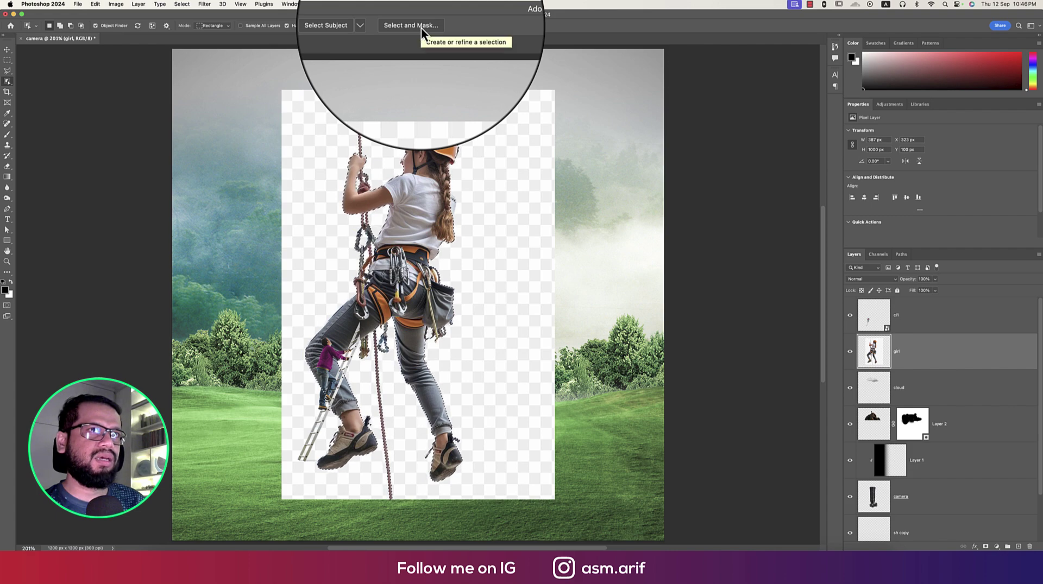
# Step: Refine the girl's selection with Smooth at about 30, output it as a layer mask, and apply that mask to the layer
pyautogui.click(422, 28)
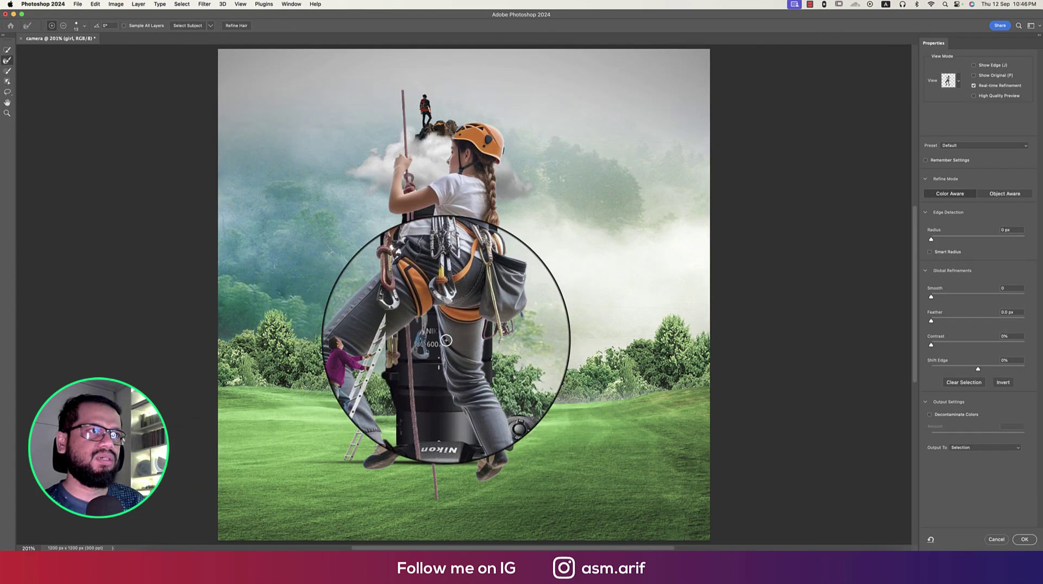
pyautogui.moveTo(931, 297); pyautogui.dragTo(959, 296)
pyautogui.click(986, 448)
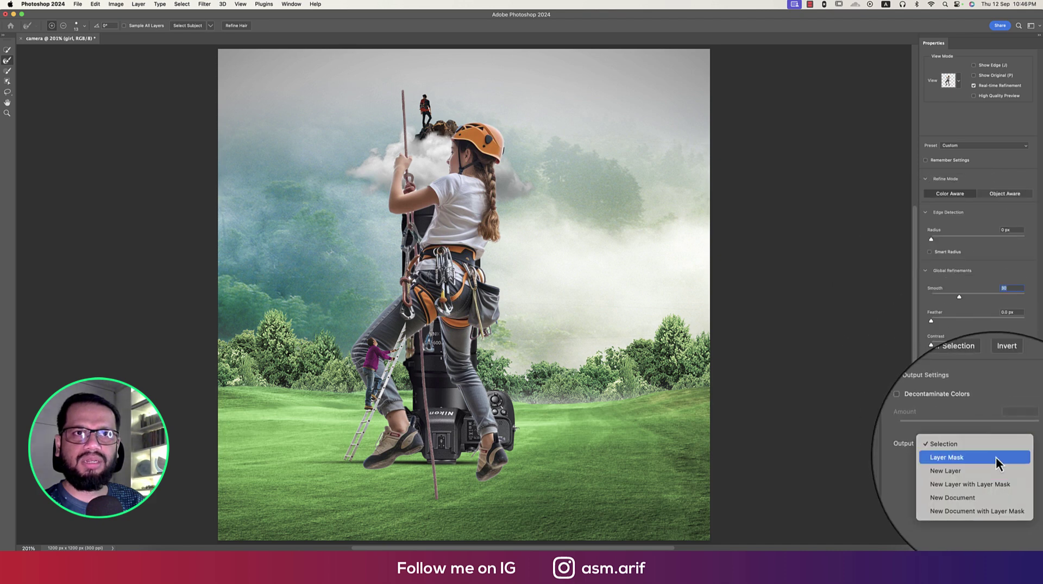
pyautogui.click(989, 456)
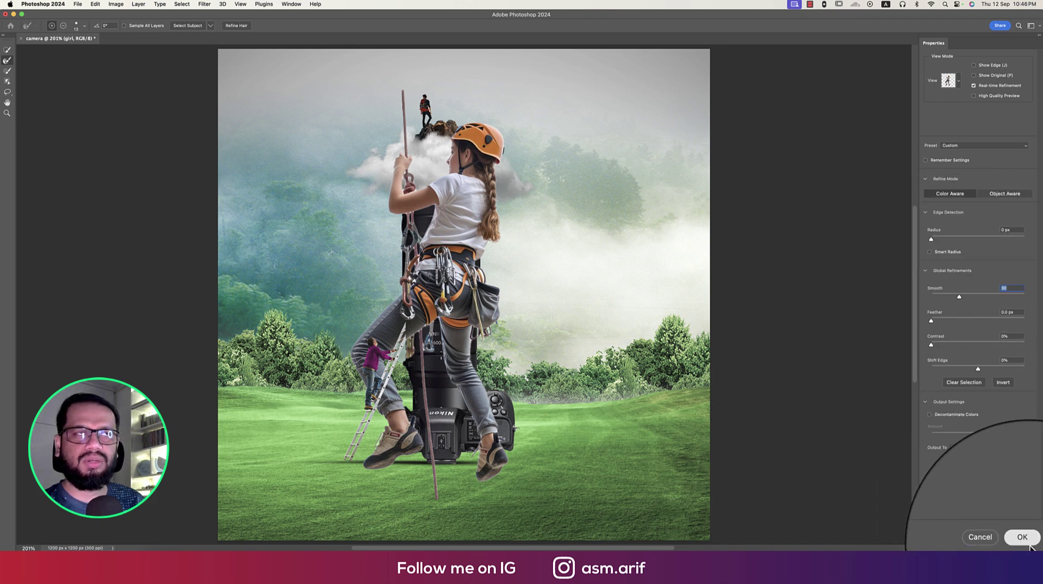
pyautogui.click(1019, 535)
pyautogui.rightClick(914, 353)
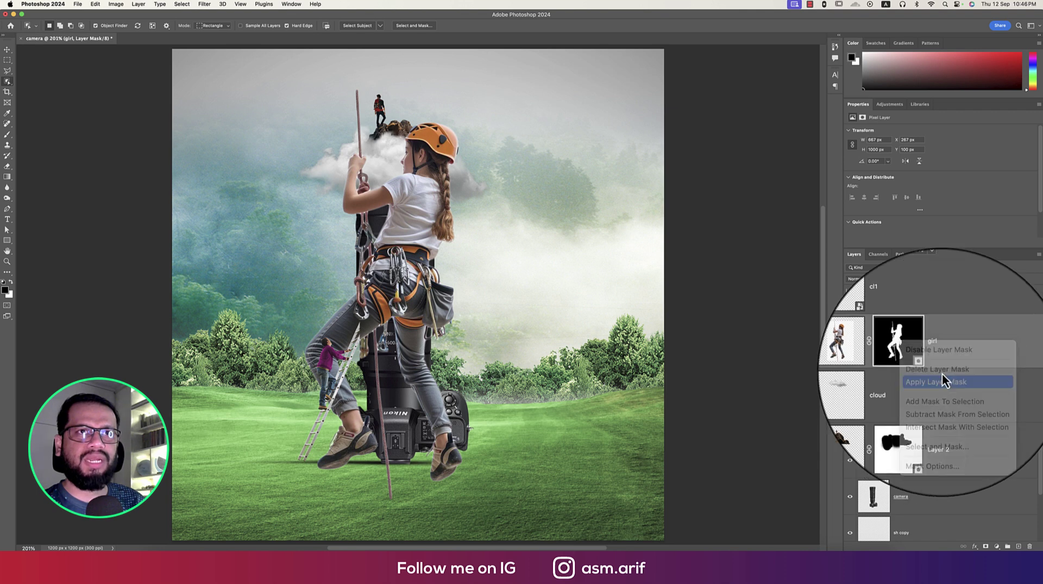
pyautogui.click(940, 379)
# Step: Scale the cut-out girl to about 22.4% and place her against the lens's right side, just under the cloud
pyautogui.press('super+t')
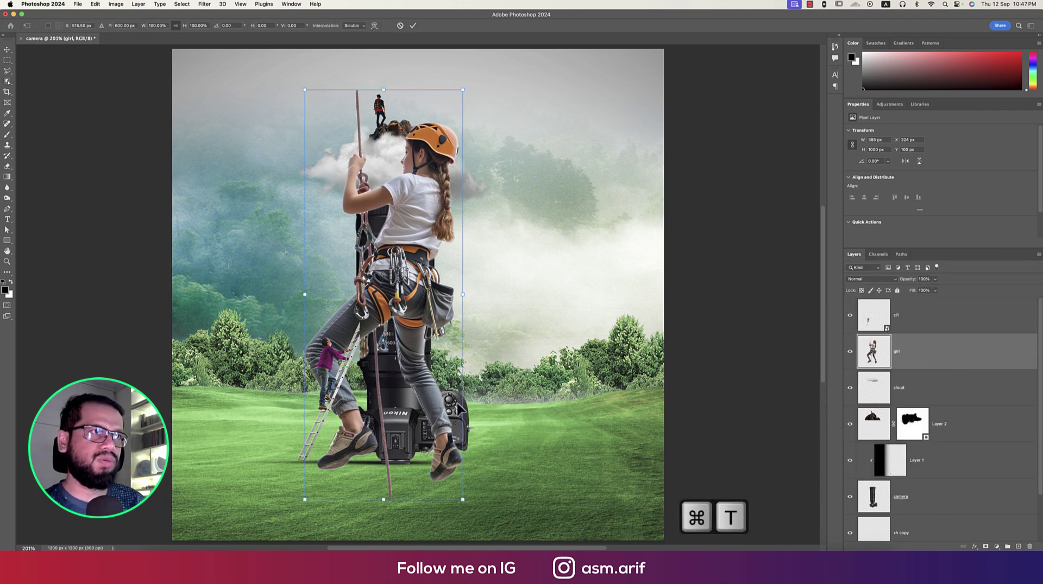
pyautogui.moveTo(463, 294); pyautogui.dragTo(446, 228)
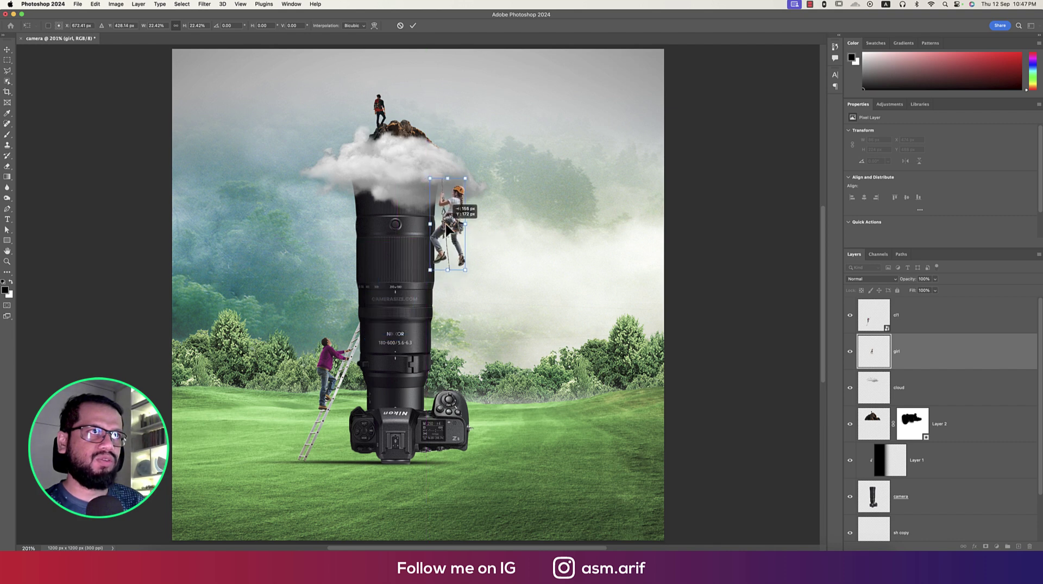
pyautogui.press('Return')
# Step: Reorder the girl layer below the cloud layer and shift her slightly down and right to about X 640 px, Y 350 px
pyautogui.moveTo(923, 361); pyautogui.dragTo(924, 398)
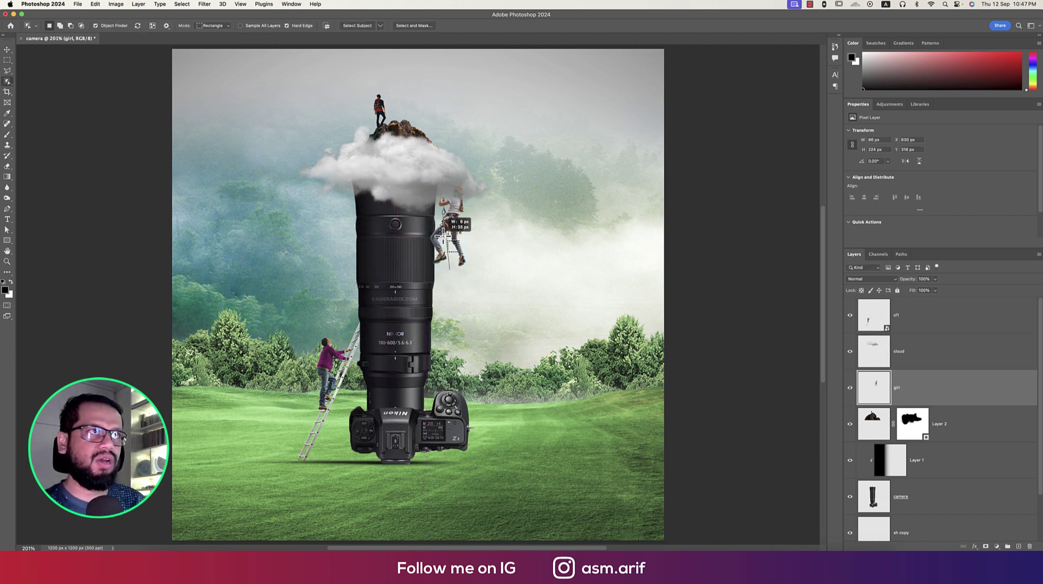
pyautogui.press('super+d')
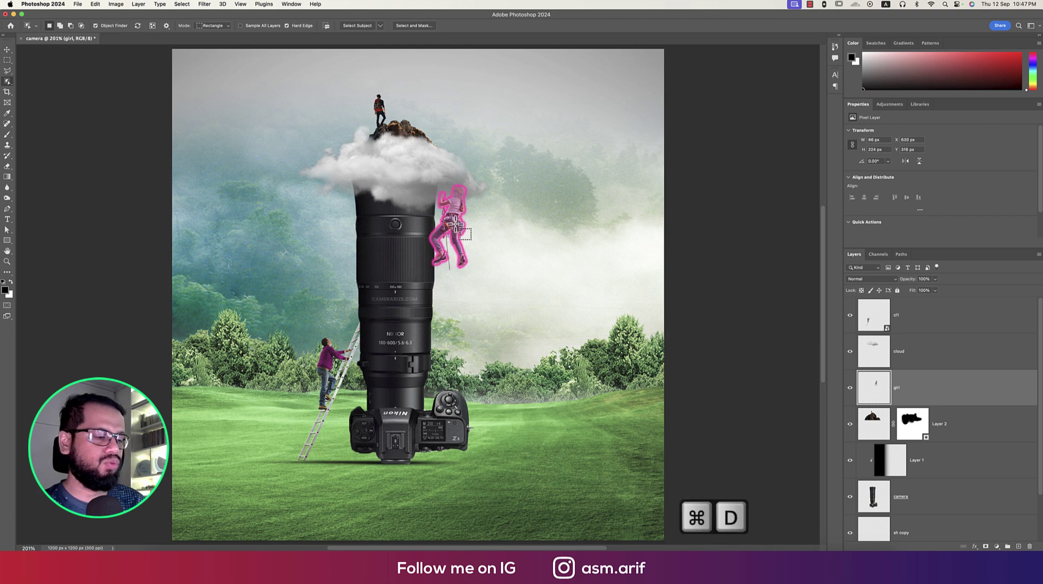
pyautogui.press('v')
pyautogui.moveTo(453, 218); pyautogui.dragTo(458, 239)
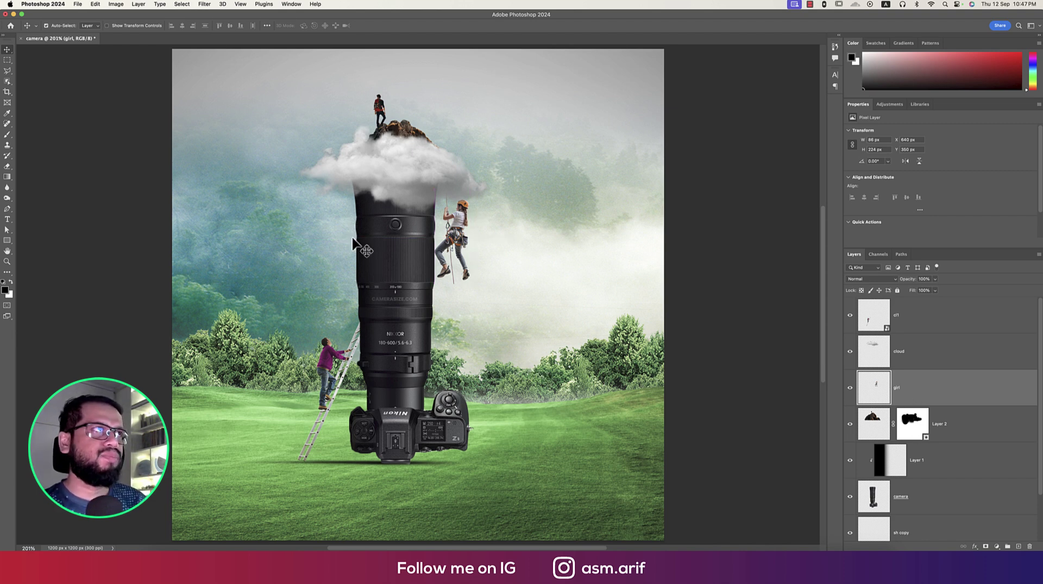
# Step: Embed the birds_PNG46 image, scaled down to about 183 px wide in the upper right of the sky
pyautogui.click(78, 3)
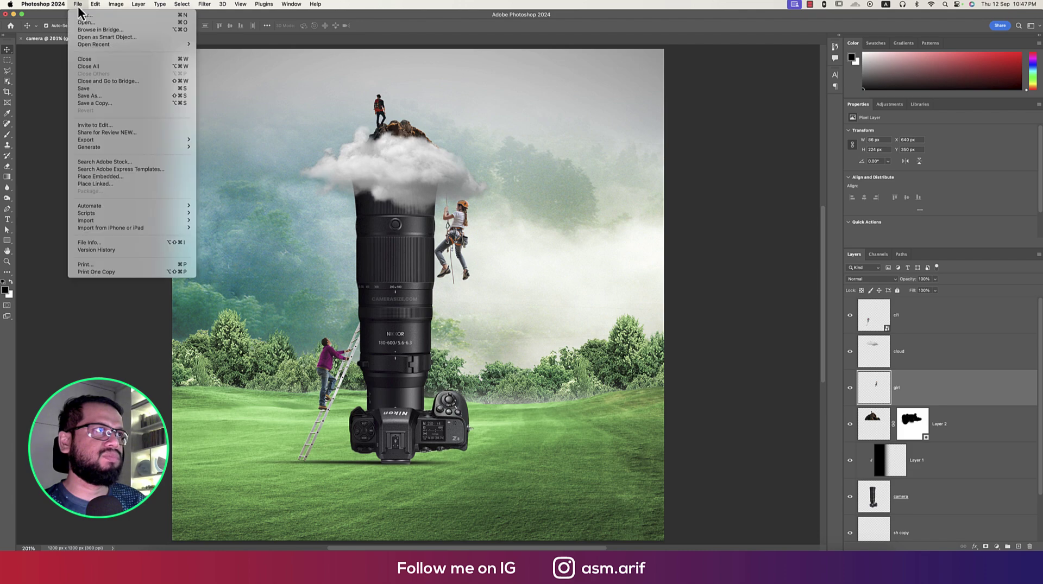
pyautogui.click(95, 177)
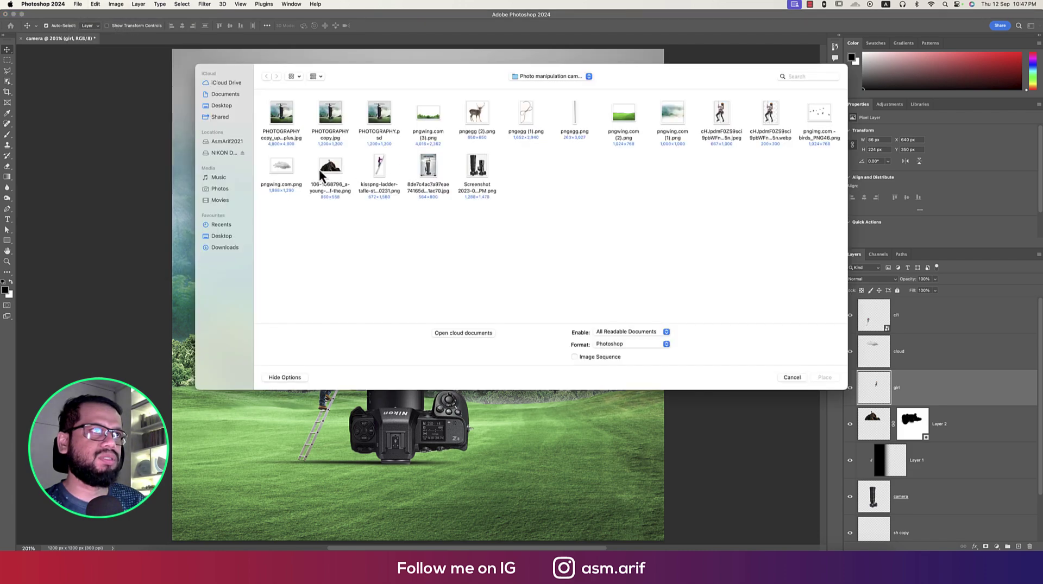
pyautogui.doubleClick(817, 119)
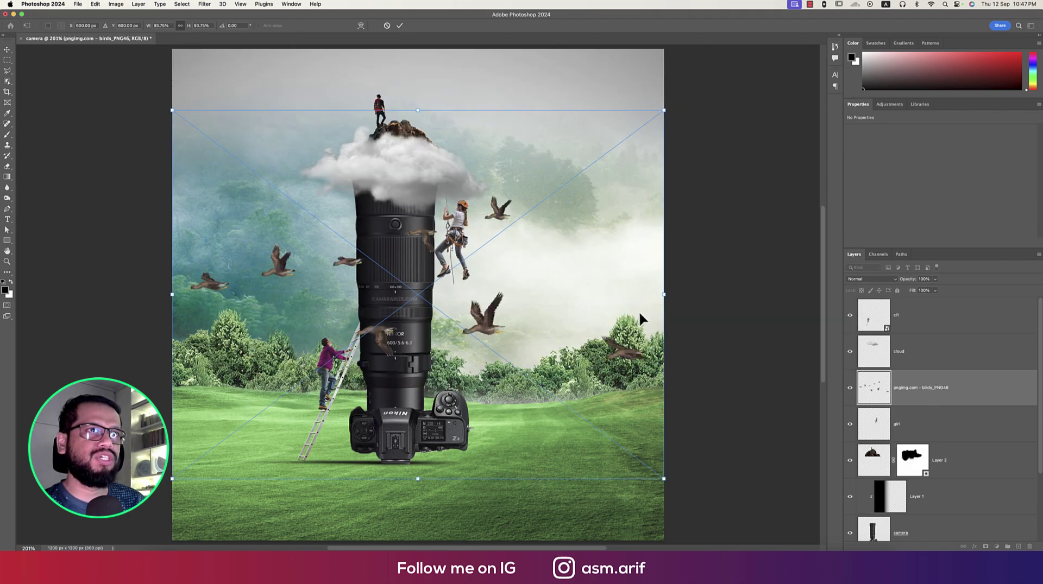
pyautogui.moveTo(664, 298); pyautogui.dragTo(596, 104)
pyautogui.press('Return')
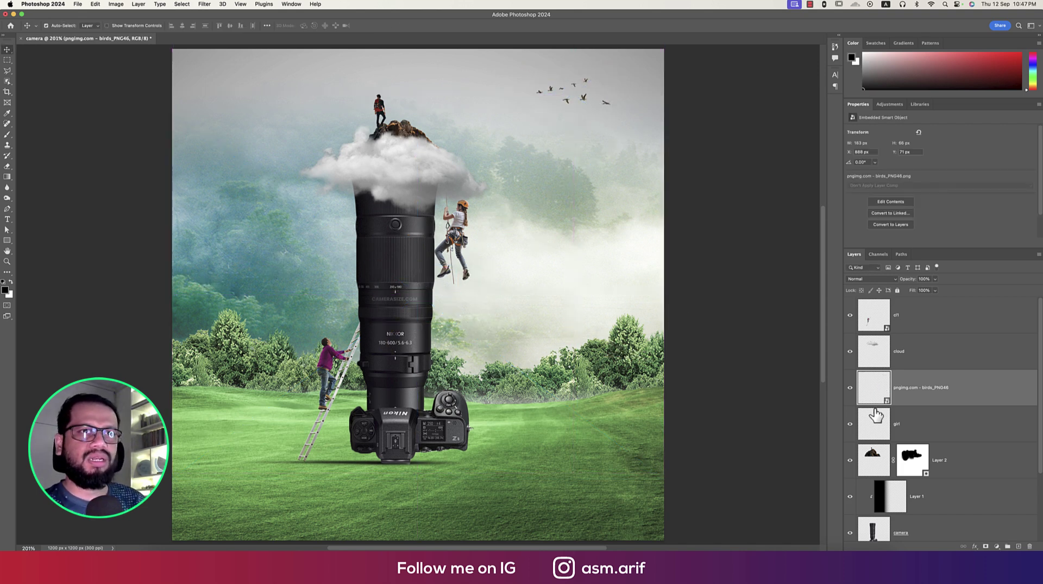
# Step: Add a linear 90° black-to-transparent gradient fill layer above the ground layer in the BG group
pyautogui.scroll(-3, 946, 418)
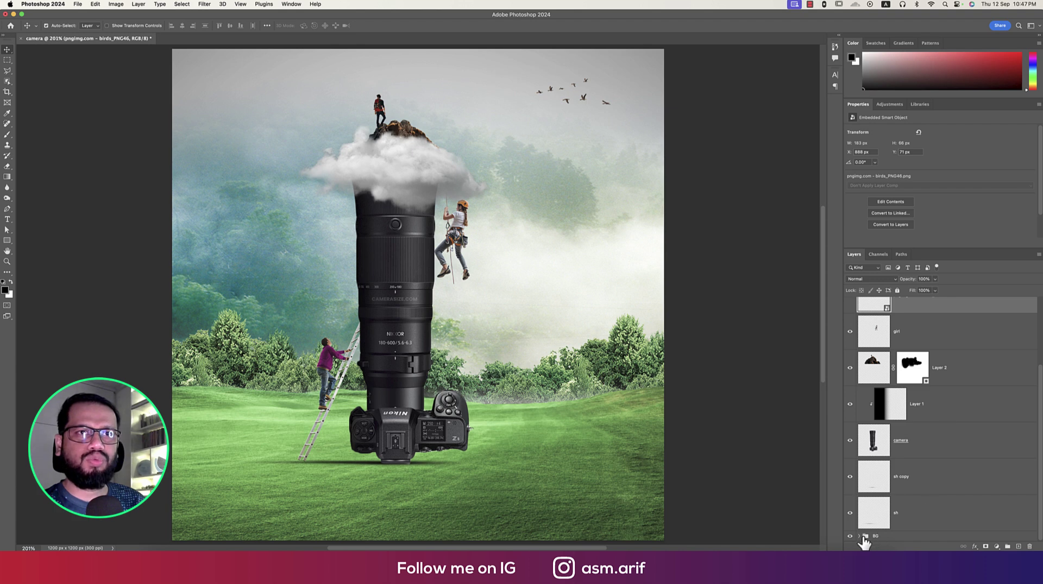
pyautogui.click(859, 537)
pyautogui.click(944, 466)
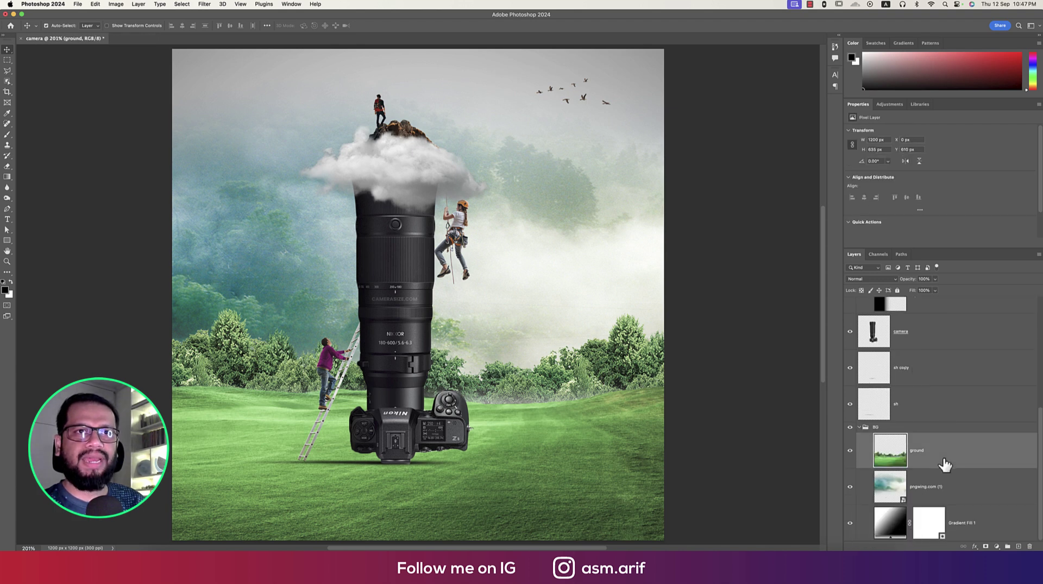
pyautogui.click(996, 546)
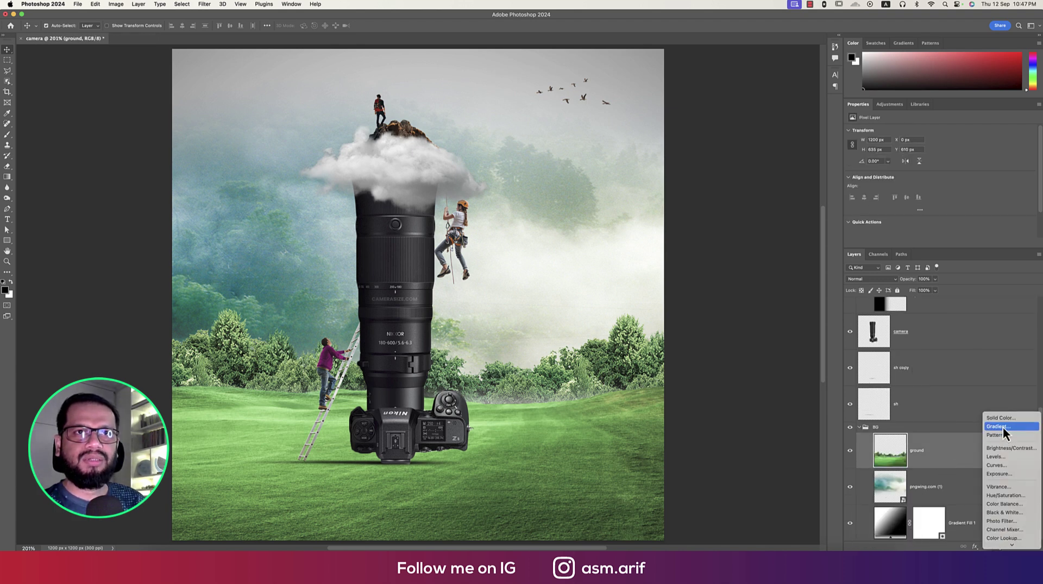
pyautogui.click(1002, 427)
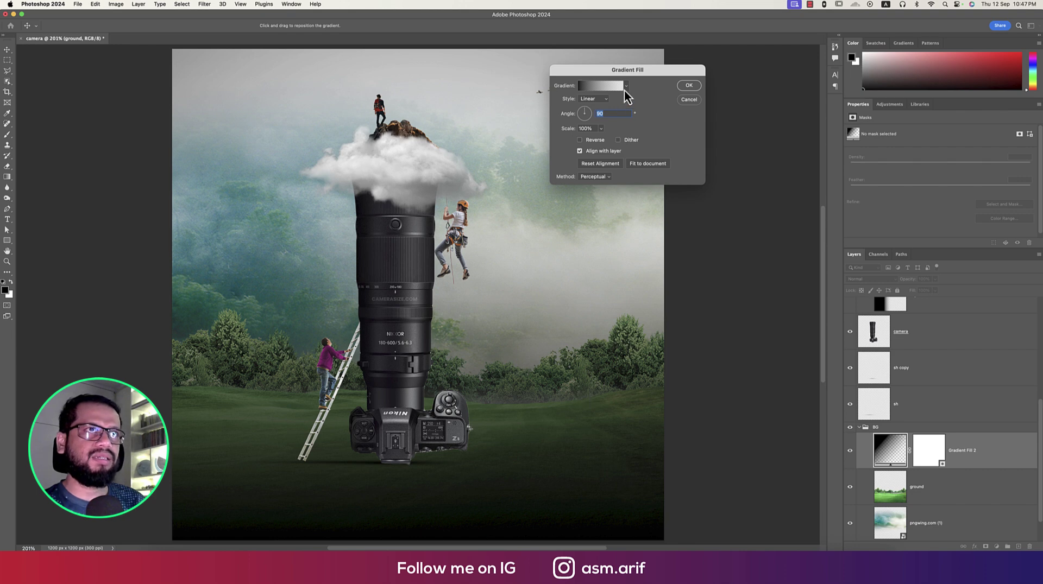
# Step: Shift the gradient lower over the grass and reduce the fill layer's opacity to 64%
pyautogui.moveTo(555, 413); pyautogui.dragTo(549, 444)
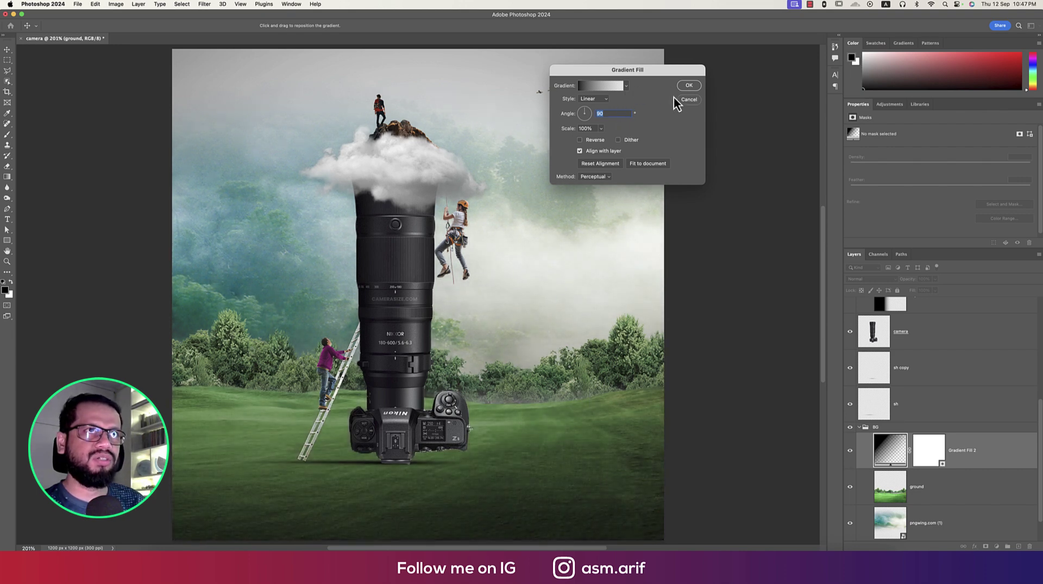
pyautogui.click(689, 87)
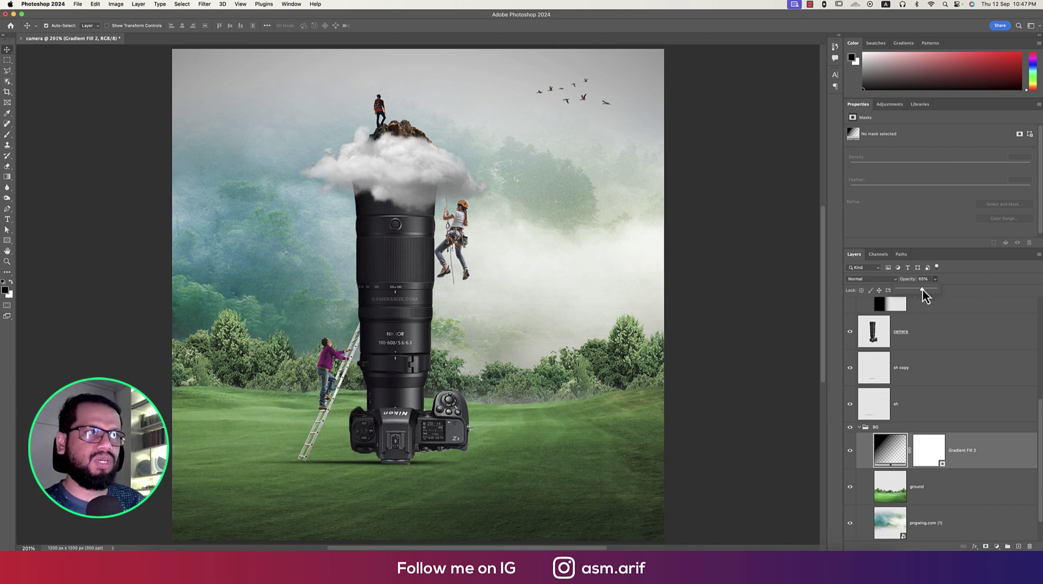
pyautogui.moveTo(923, 289); pyautogui.dragTo(921, 289)
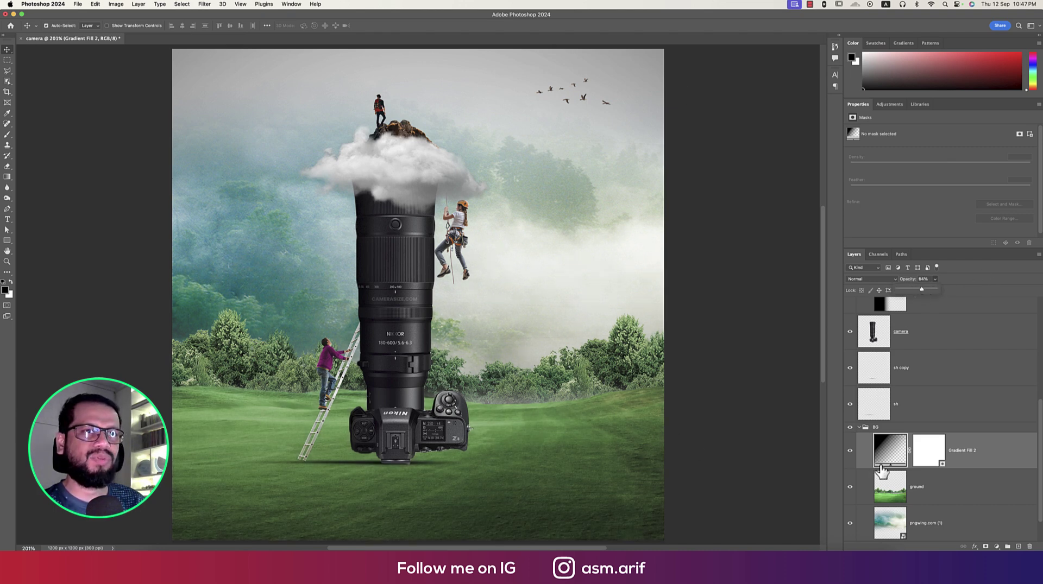
# Step: Flatten the 90 px Hard Round brush tip into a thin horizontal ellipse, switch the foreground to white and add a layer above ground
pyautogui.click(966, 498)
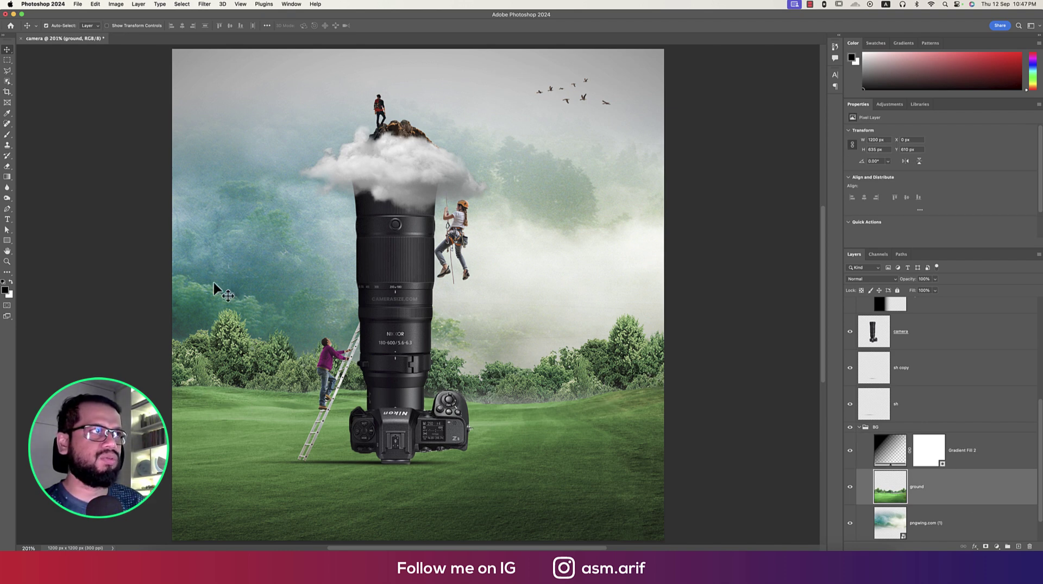
pyautogui.click(7, 135)
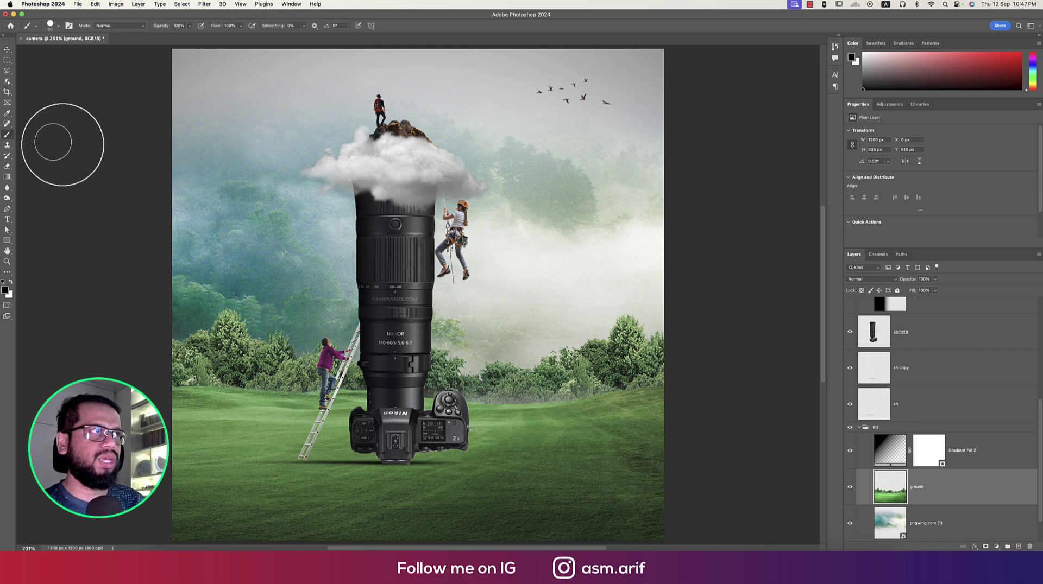
pyautogui.rightClick(272, 162)
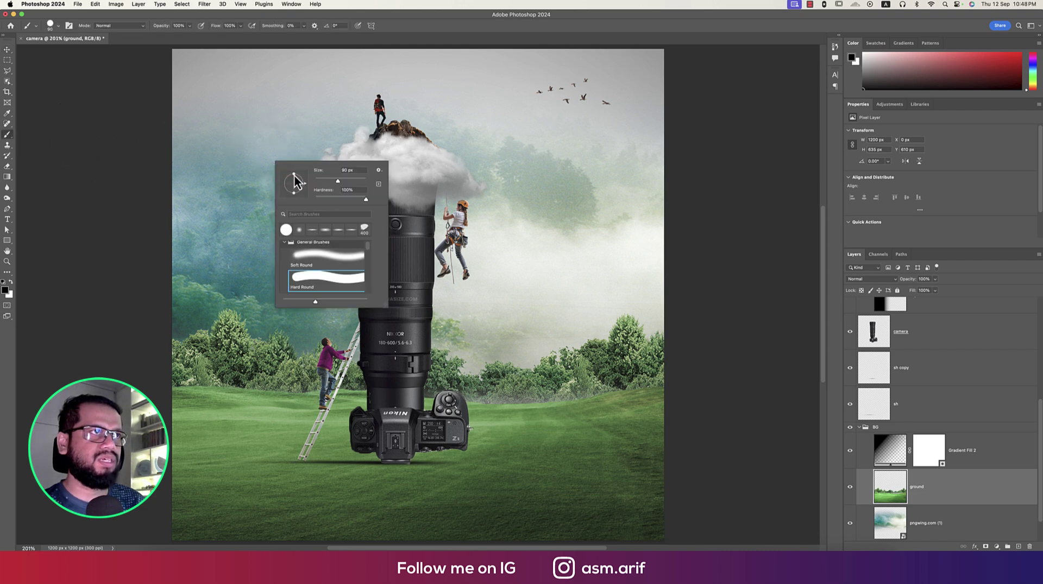
pyautogui.click(416, 16)
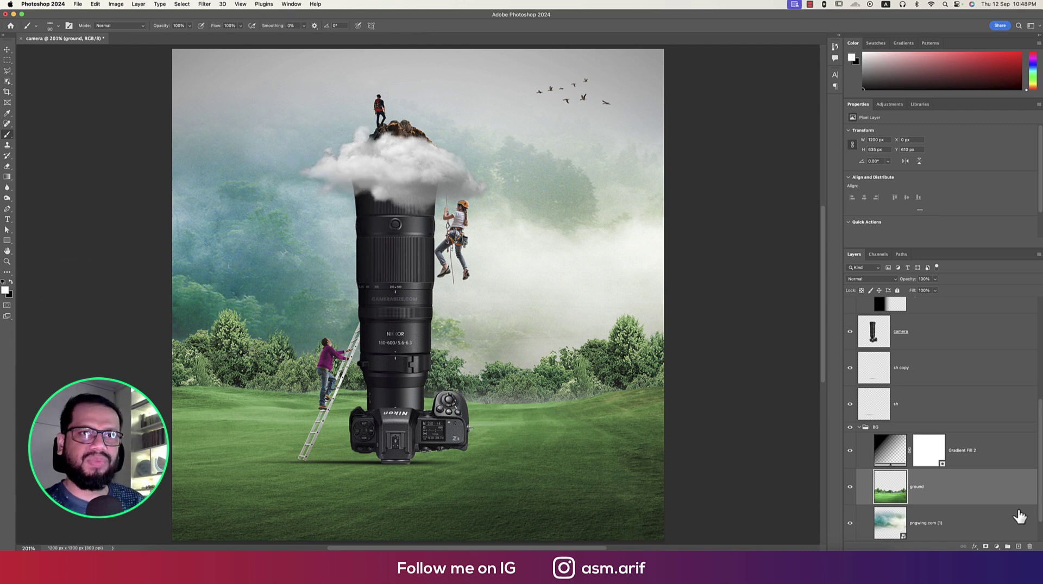
pyautogui.click(1019, 547)
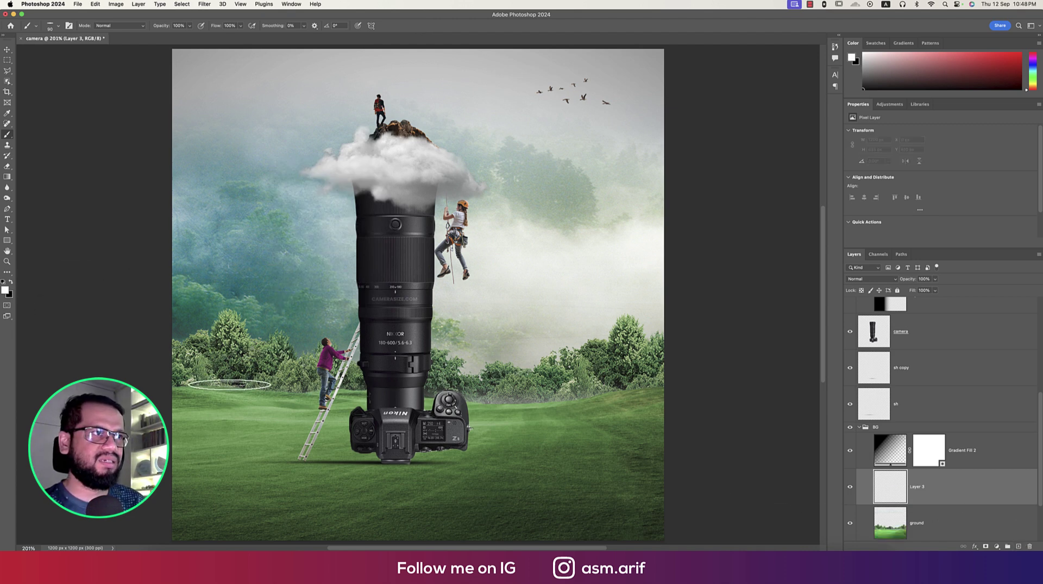
# Step: Undo the hard-edged test dab, switch to the Soft Round brush at 0% hardness and paint one white dab over the left trees
pyautogui.click(230, 386)
pyautogui.hotkey('ctrl', 'z')
pyautogui.rightClick(278, 271)
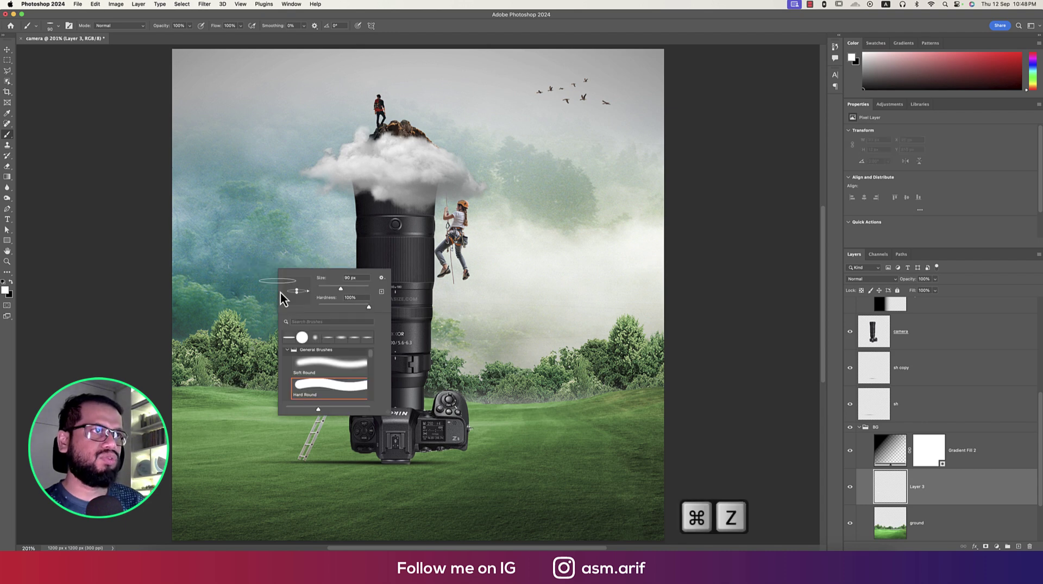
pyautogui.click(302, 369)
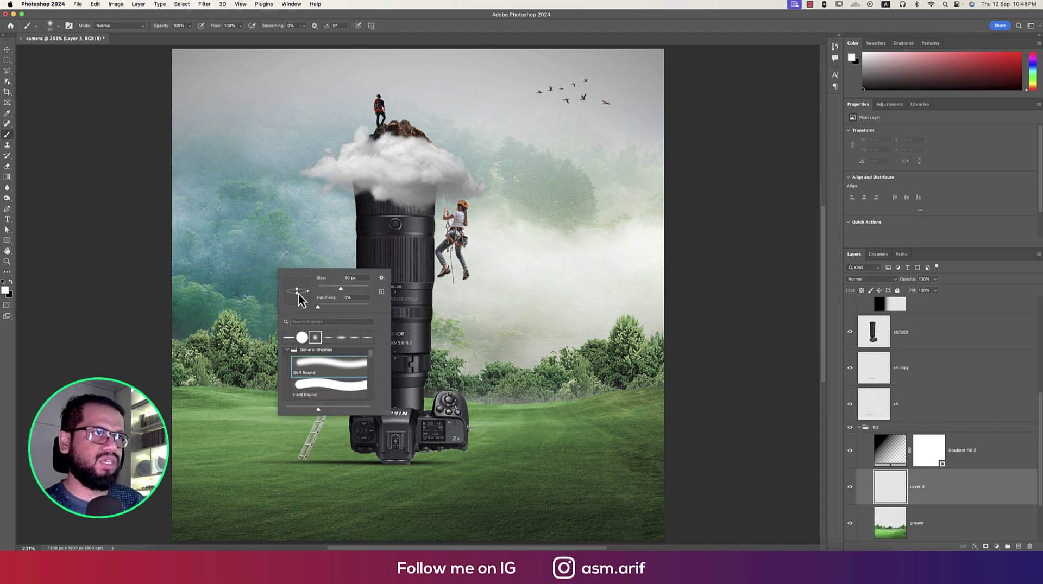
pyautogui.press('Escape')
# Step: Stretch the white dab into a mist strip about 1235 px wide and 74 px high along the left edge of the grass
pyautogui.press('super+t')
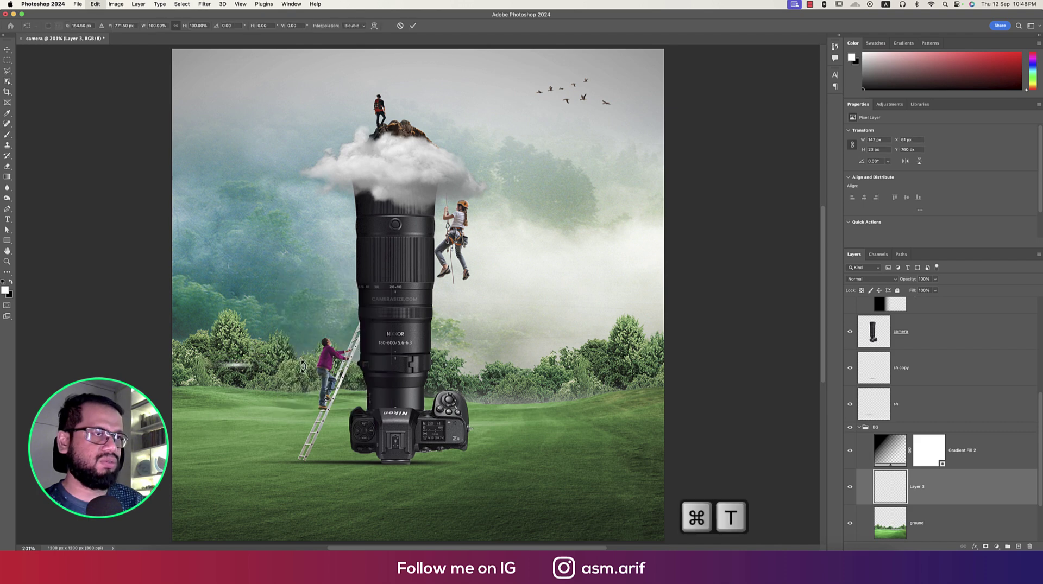
pyautogui.moveTo(266, 372)
pyautogui.mouseDown()
pyautogui.moveTo(254, 379)
pyautogui.moveTo(451, 380)
pyautogui.mouseUp()
pyautogui.moveTo(219, 393); pyautogui.dragTo(240, 398)
pyautogui.moveTo(239, 343); pyautogui.dragTo(253, 387)
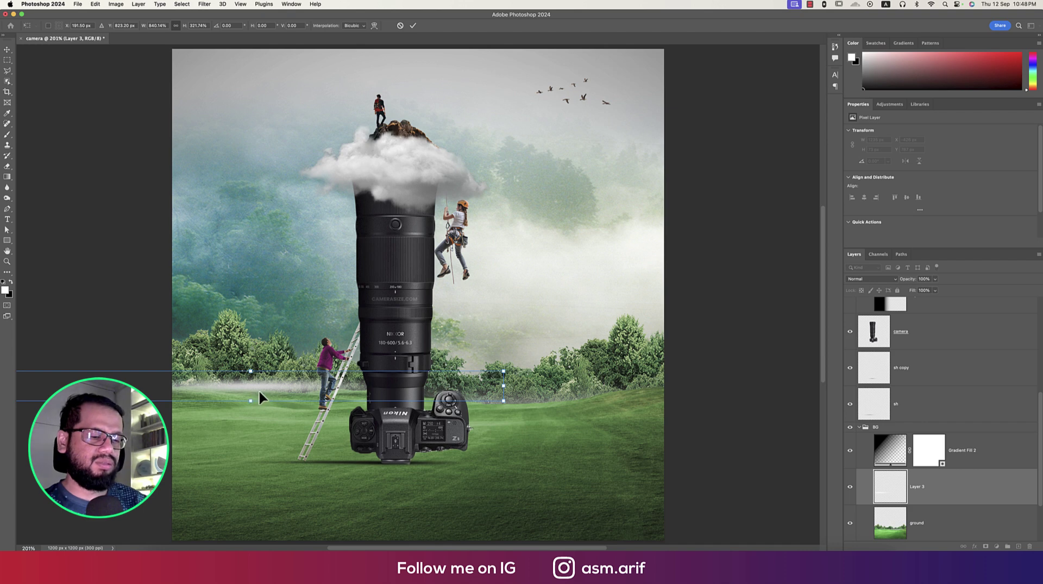
pyautogui.press('Return')
# Step: Warp the left mist strip slightly downward to follow the line where the grass meets the trees
pyautogui.press('cmd+t')
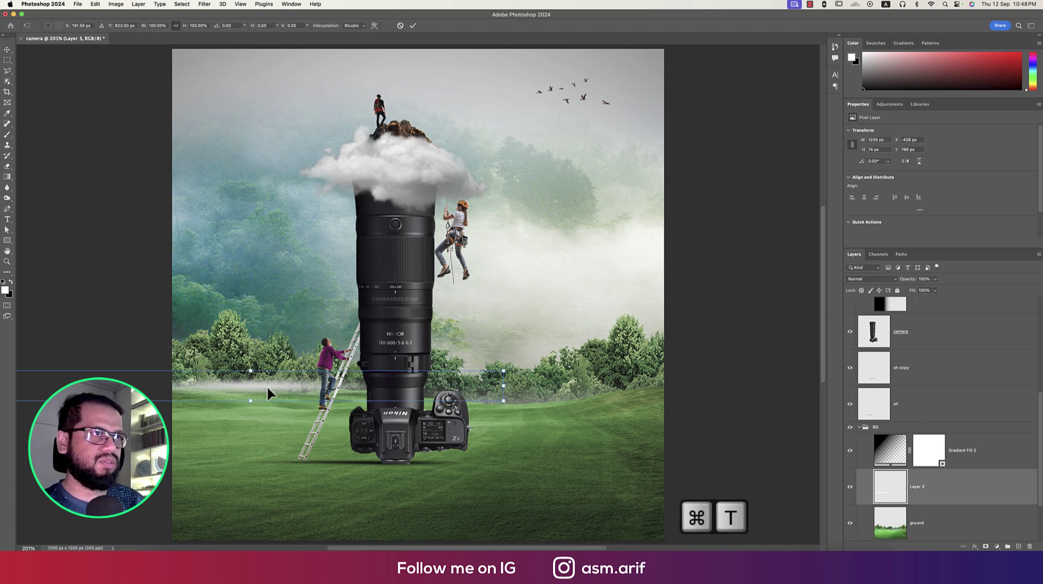
pyautogui.rightClick(268, 389)
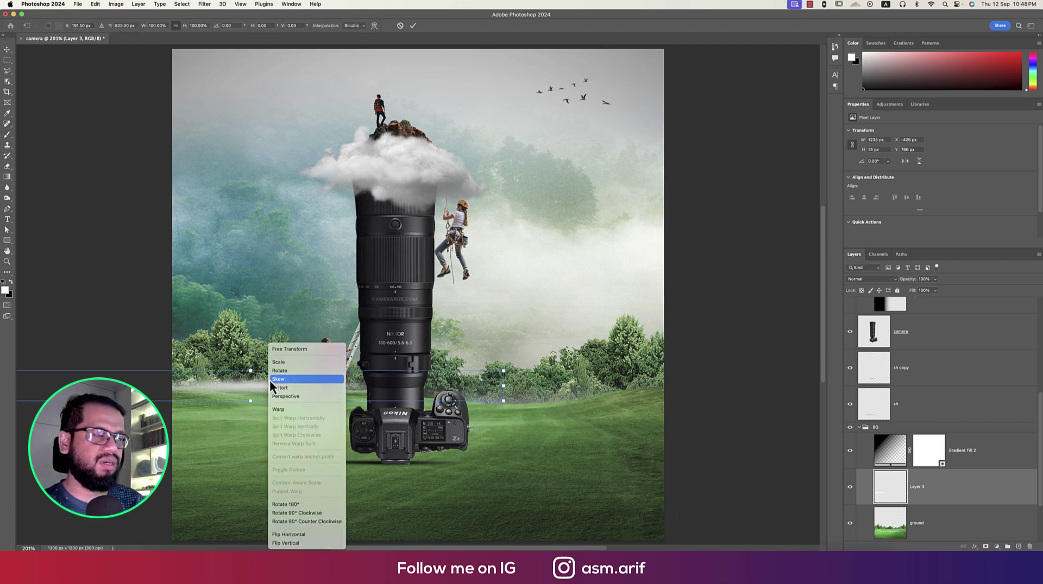
pyautogui.click(273, 409)
pyautogui.moveTo(265, 389); pyautogui.dragTo(266, 396)
pyautogui.press('Return')
pyautogui.press('b')
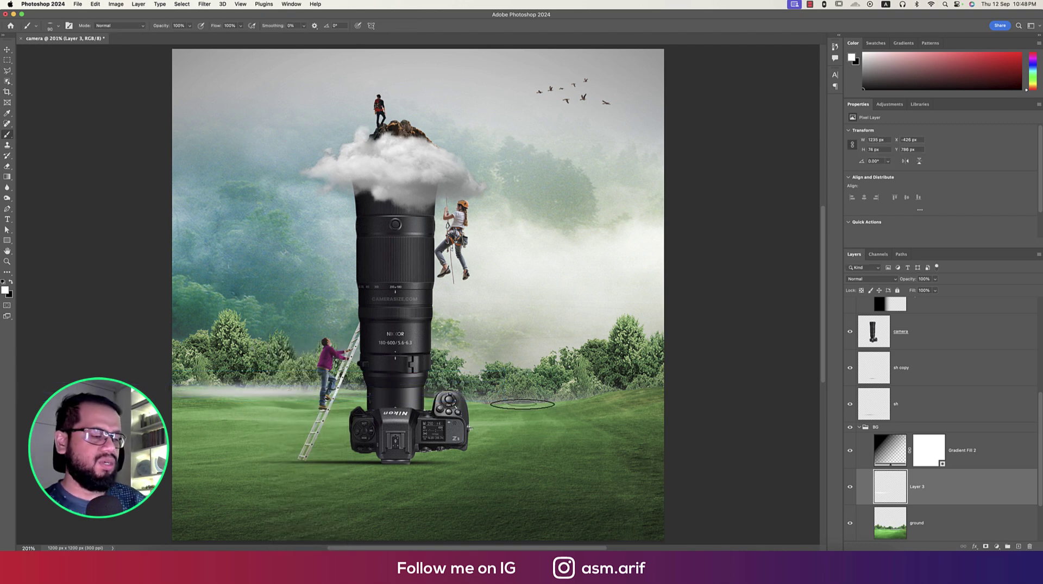
# Step: Duplicate the mist strip layer and flip the copy horizontally
pyautogui.hotkey('ctrl', 'j')
pyautogui.hotkey('ctrl', 't')
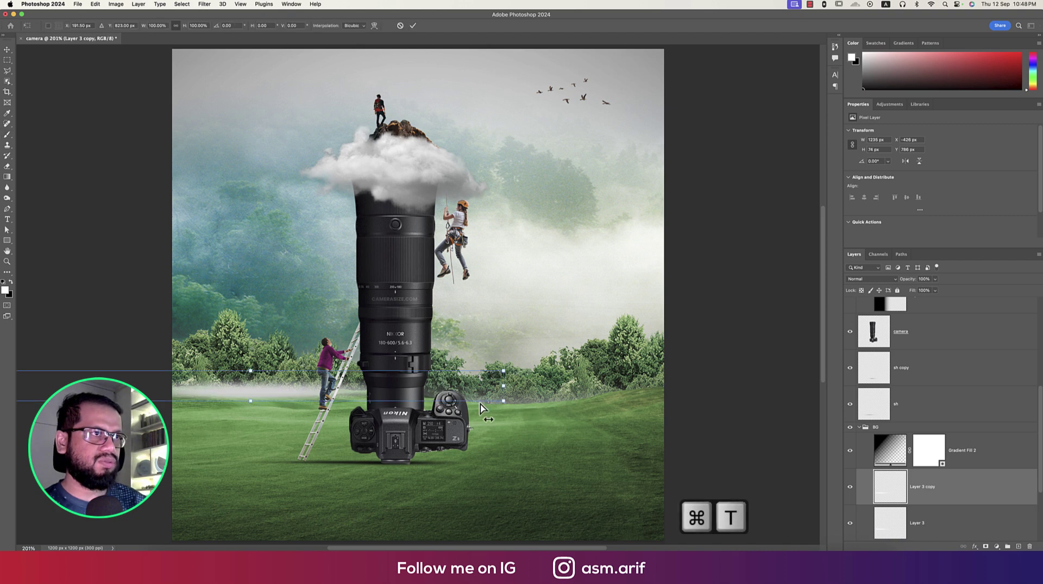
pyautogui.rightClick(319, 396)
pyautogui.click(360, 534)
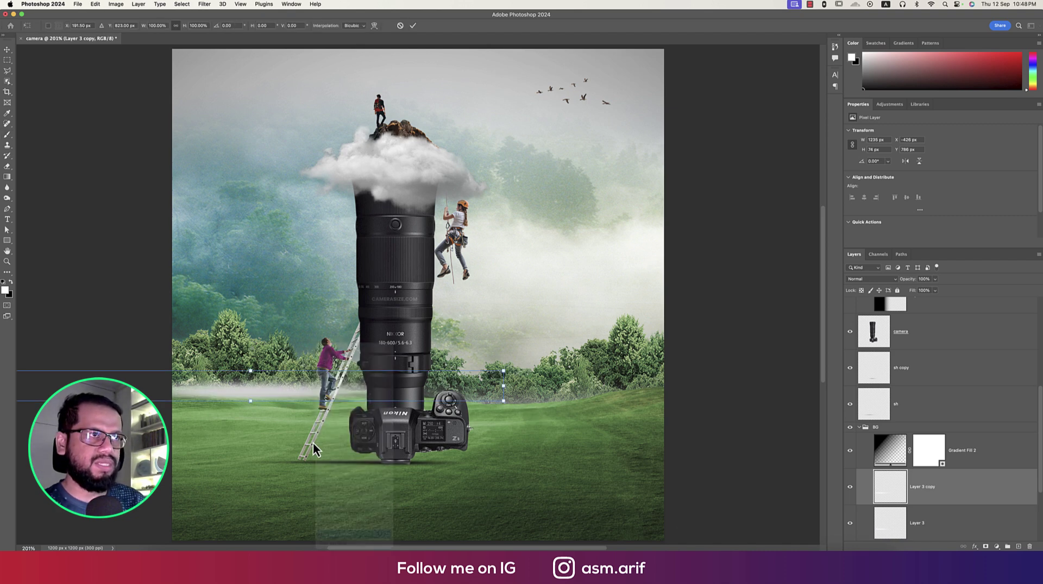
# Step: Move the mist copy to the right horizon, tilt it to follow the slope and nudge it down to about X 348 px, Y 781 px
pyautogui.moveTo(485, 402); pyautogui.dragTo(569, 396)
pyautogui.moveTo(768, 420); pyautogui.dragTo(778, 405)
pyautogui.press('Return')
pyautogui.press('b')
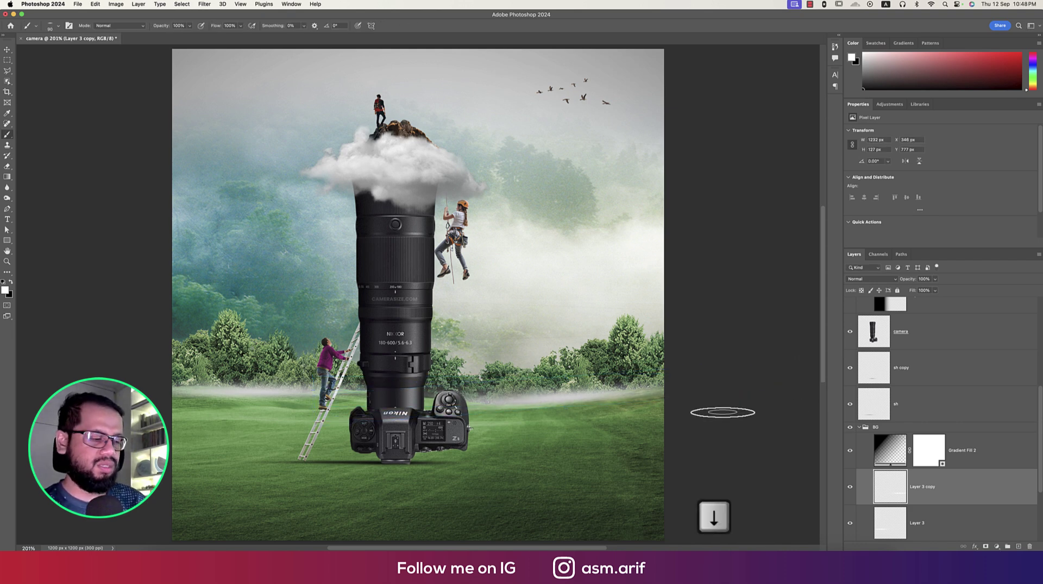
pyautogui.press('v')
pyautogui.press('Down')
pyautogui.press('Down')
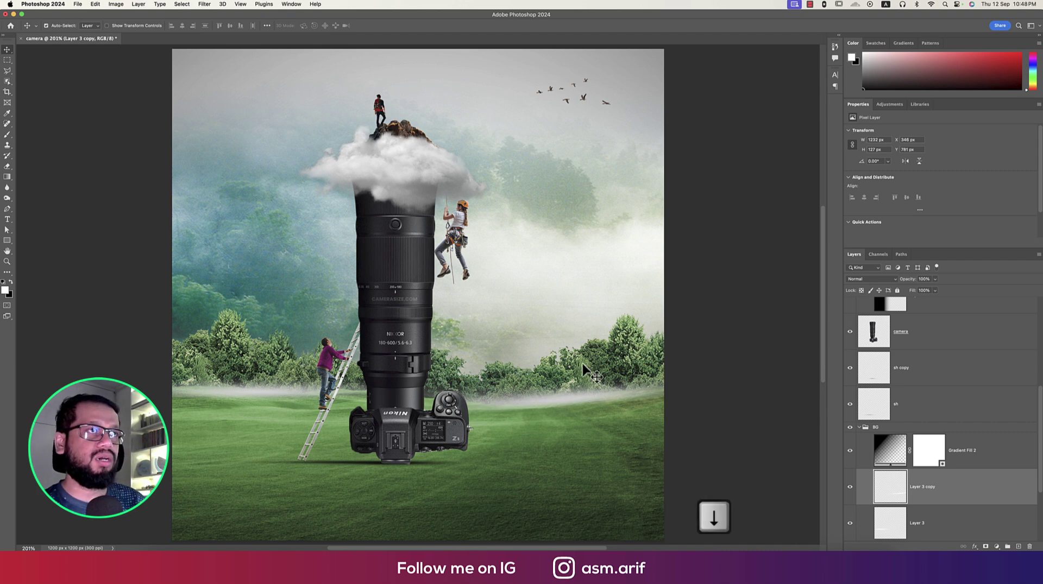
# Step: Group all layers above the BG group, from the ladder climber through the sh shadow layer, and name the group ELEMENT
pyautogui.scroll(-3, 582, 363)
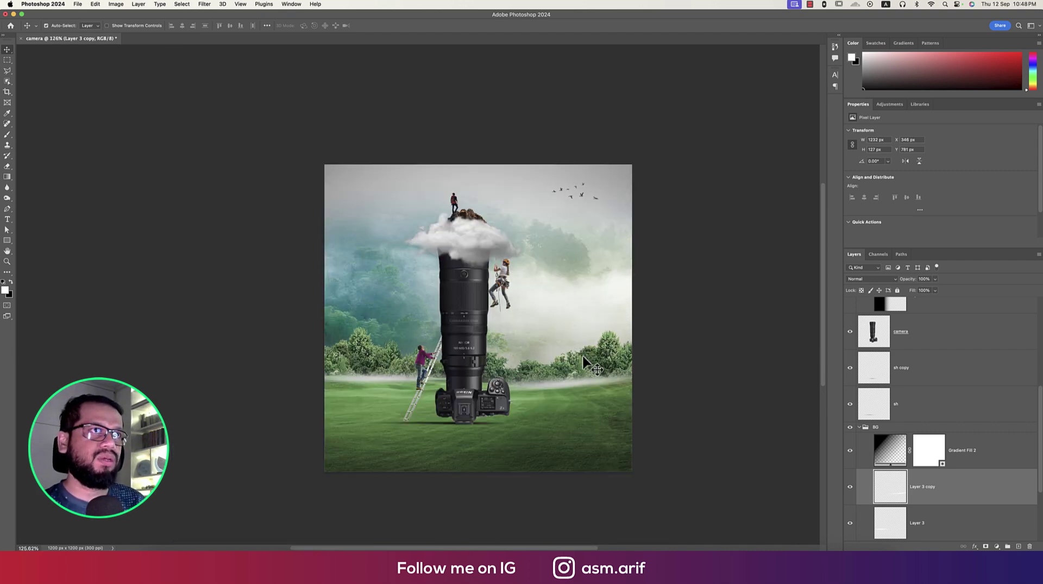
pyautogui.scroll(5, 930, 397)
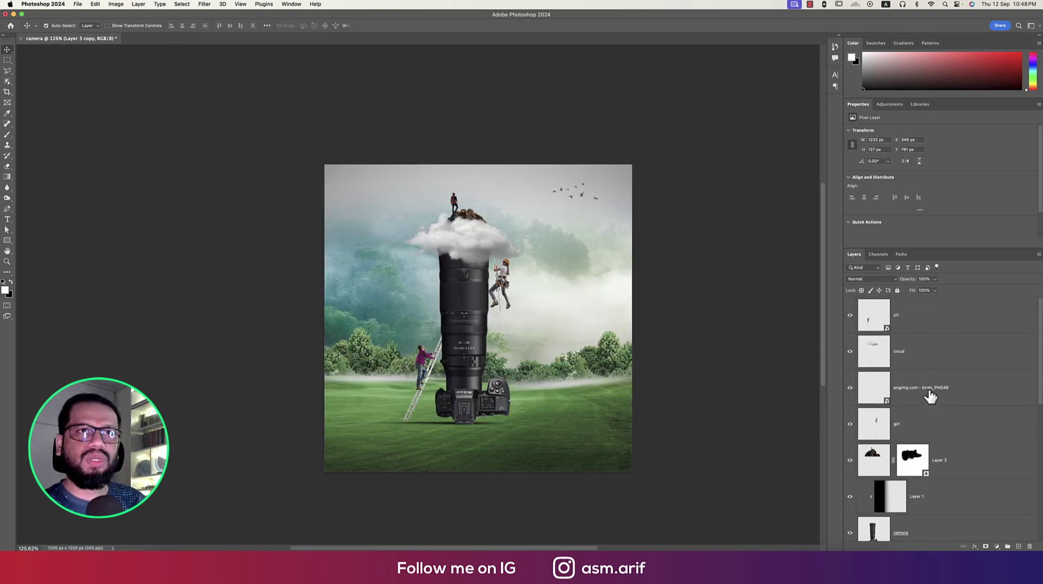
pyautogui.click(933, 326)
pyautogui.scroll(-5, 952, 366)
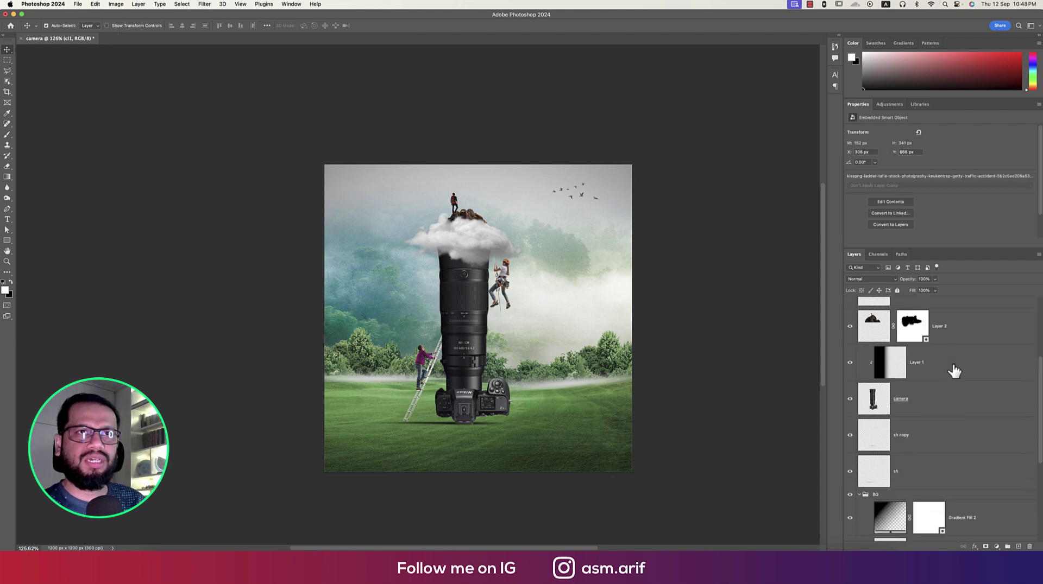
pyautogui.keyDown('shift'); pyautogui.click(944, 489); pyautogui.keyUp('shift')
pyautogui.press('super+g')
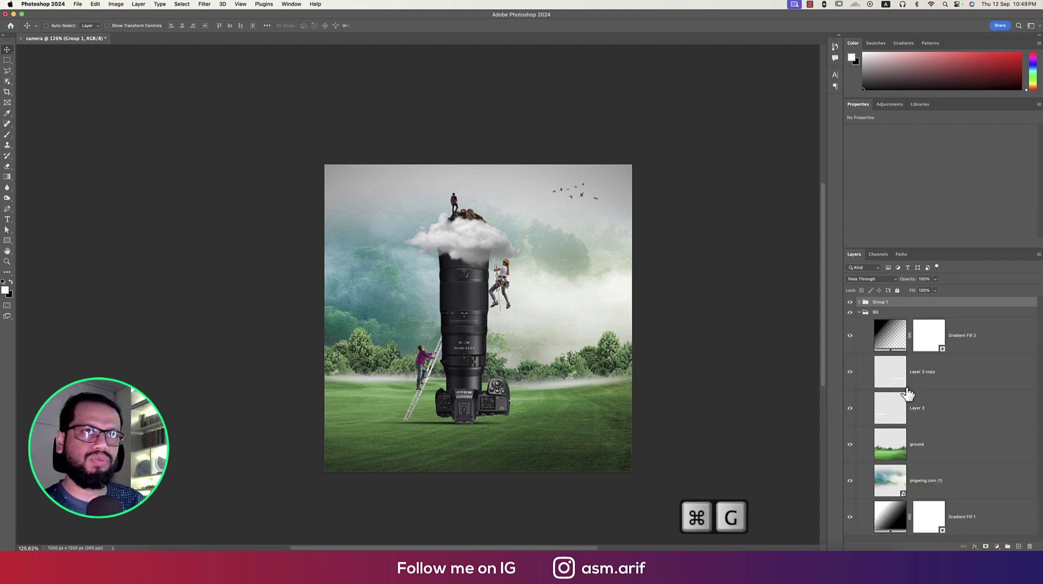
pyautogui.doubleClick(880, 302)
pyautogui.write('E')
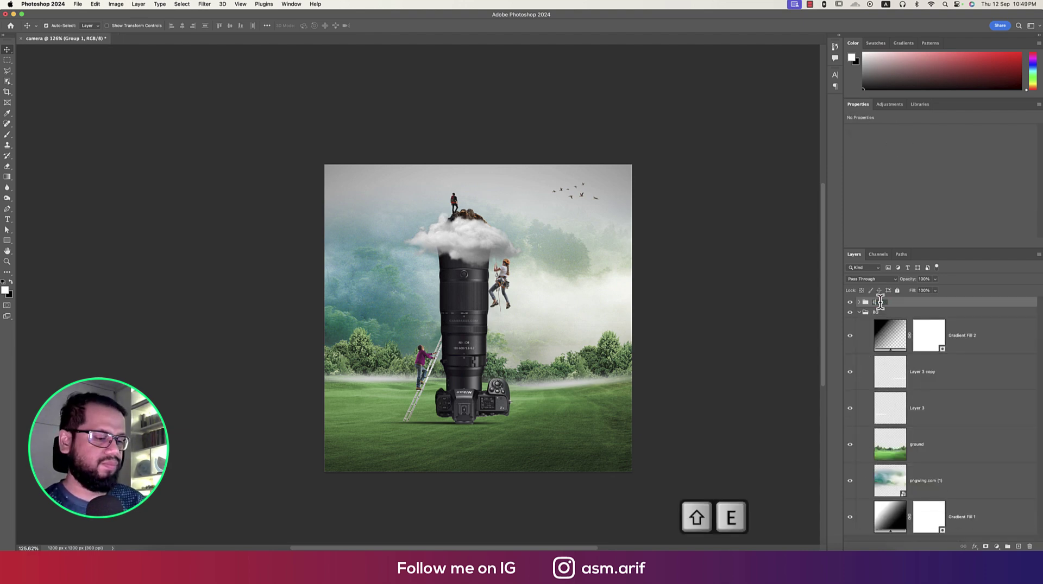
pyautogui.write('LEME')
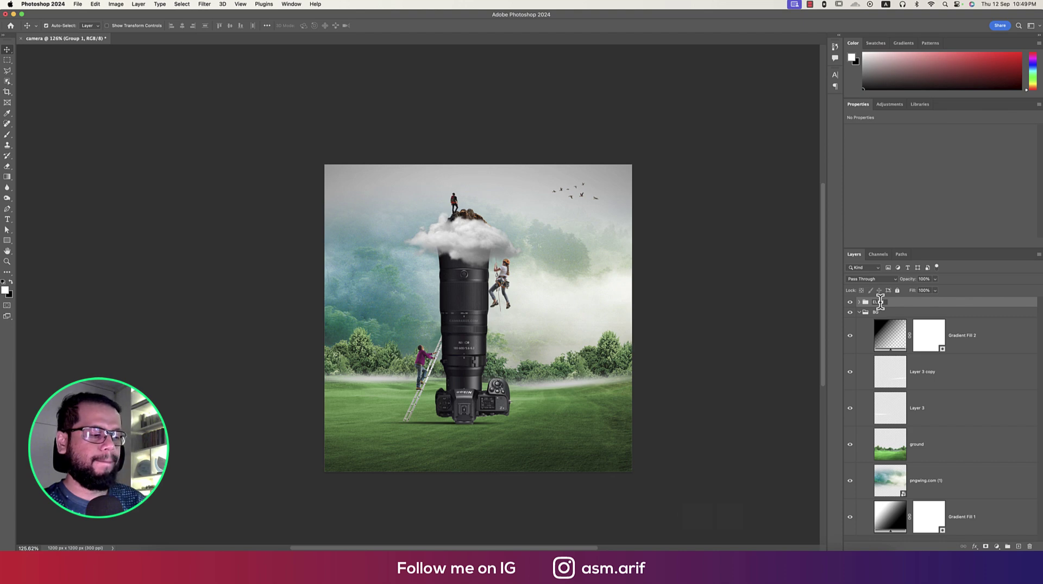
pyautogui.write('NT')
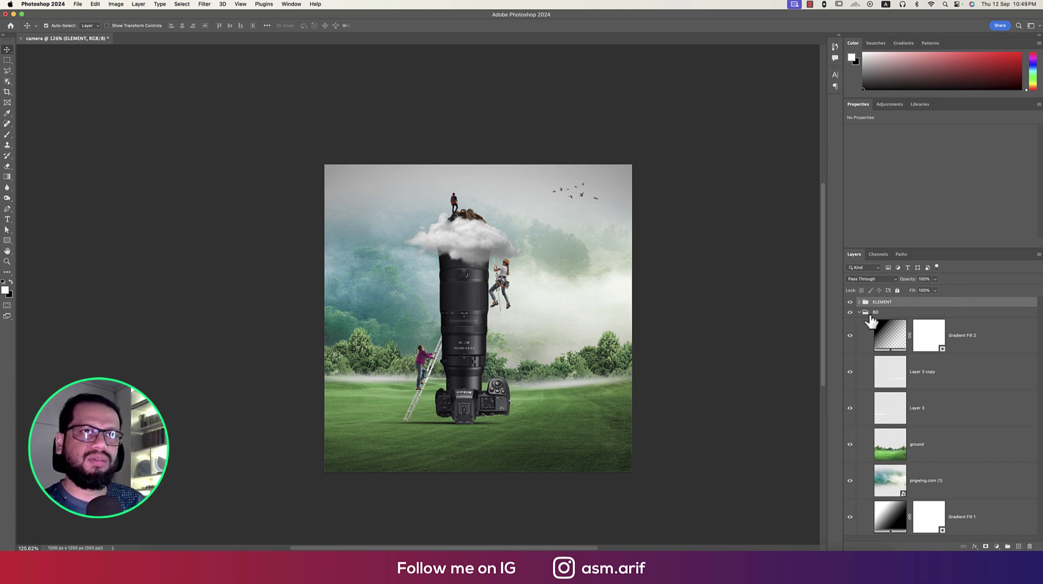
# Step: Center the ELEMENT group horizontally on the canvas and clear the selection
pyautogui.press('super+a')
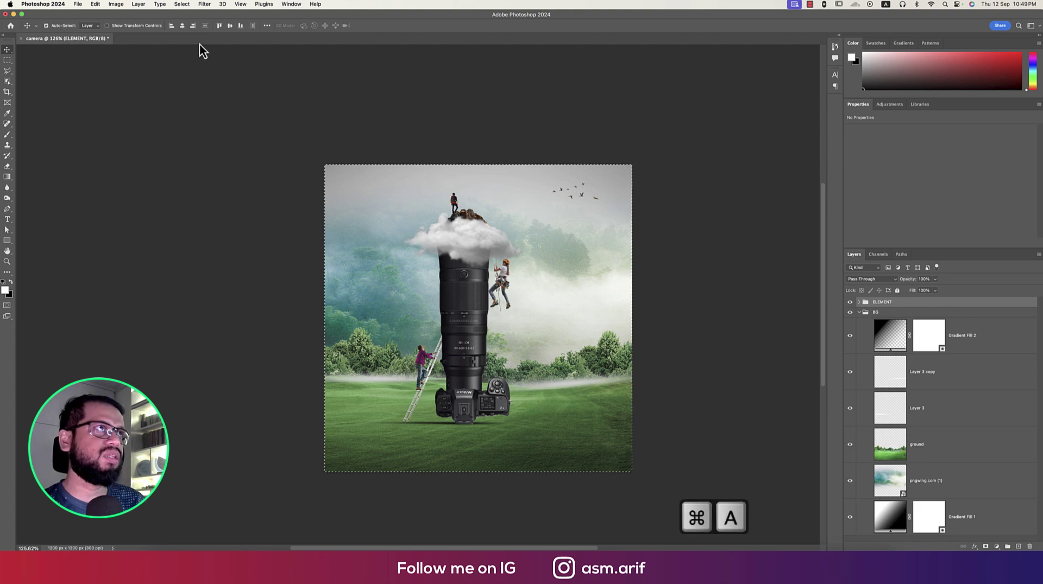
pyautogui.click(184, 28)
pyautogui.press('super+d')
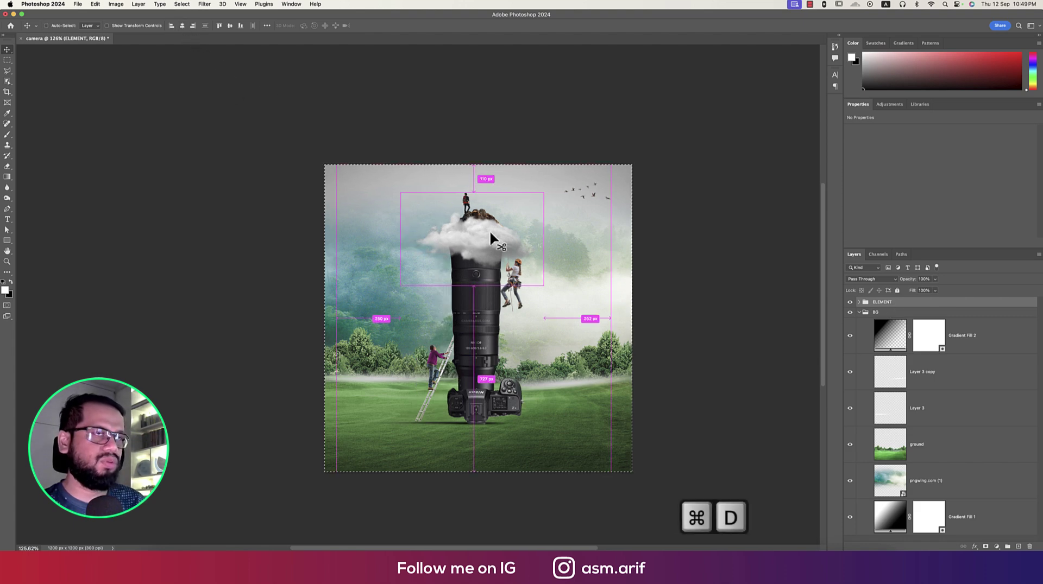
# Step: Add white centered Poppins Regular text at 10.08 pt in the upper sky, reading "CLIMB YOUR AMBISION WITH" and "PHOTOGRAPHY" on two lines
pyautogui.press('t')
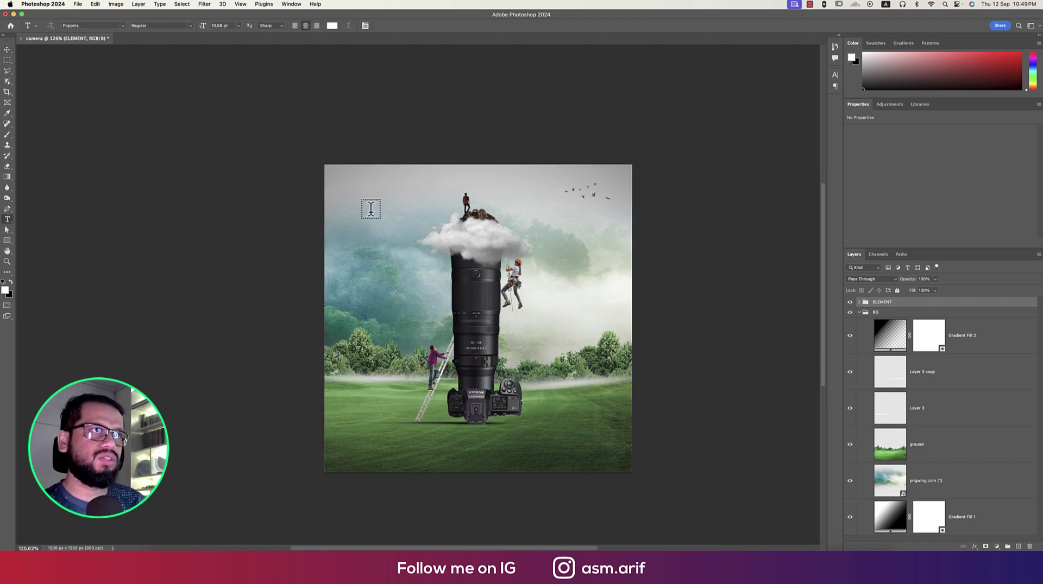
pyautogui.click(373, 204)
pyautogui.write('CLIMB YOUR AMBISION WITH')
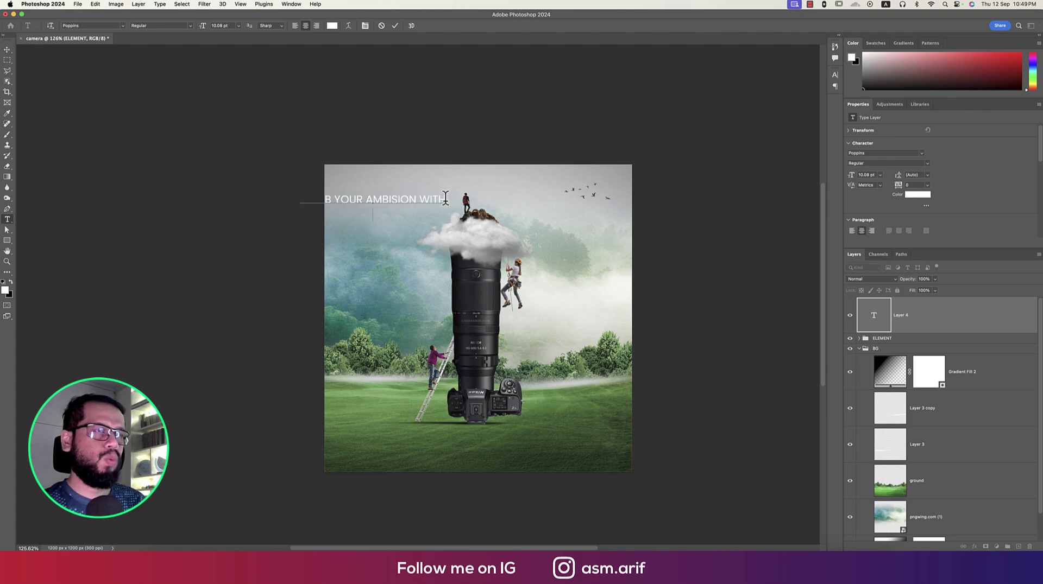
pyautogui.press('Return')
pyautogui.write('P')
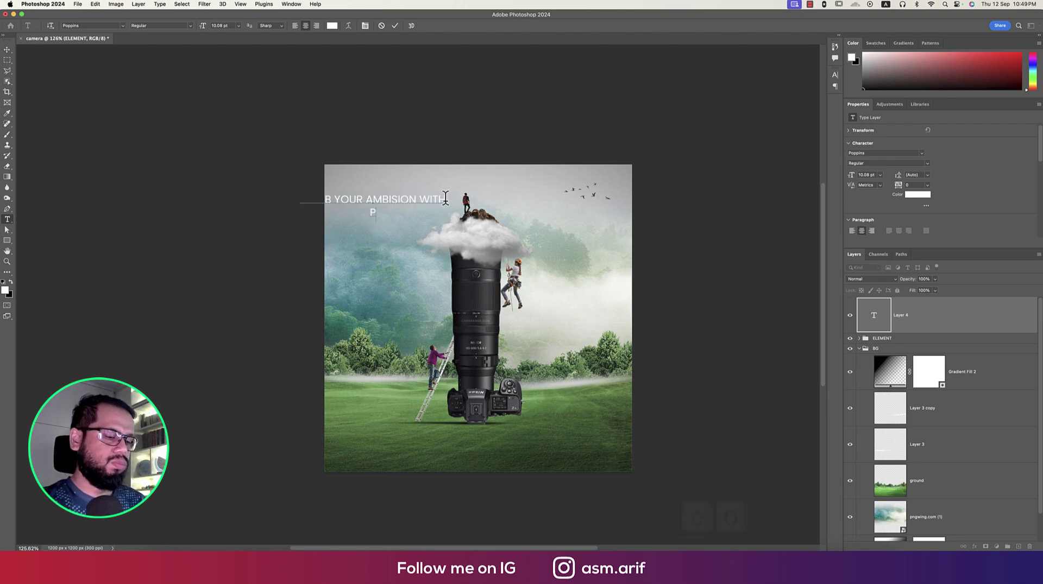
pyautogui.write('HOTOGRAPHY')
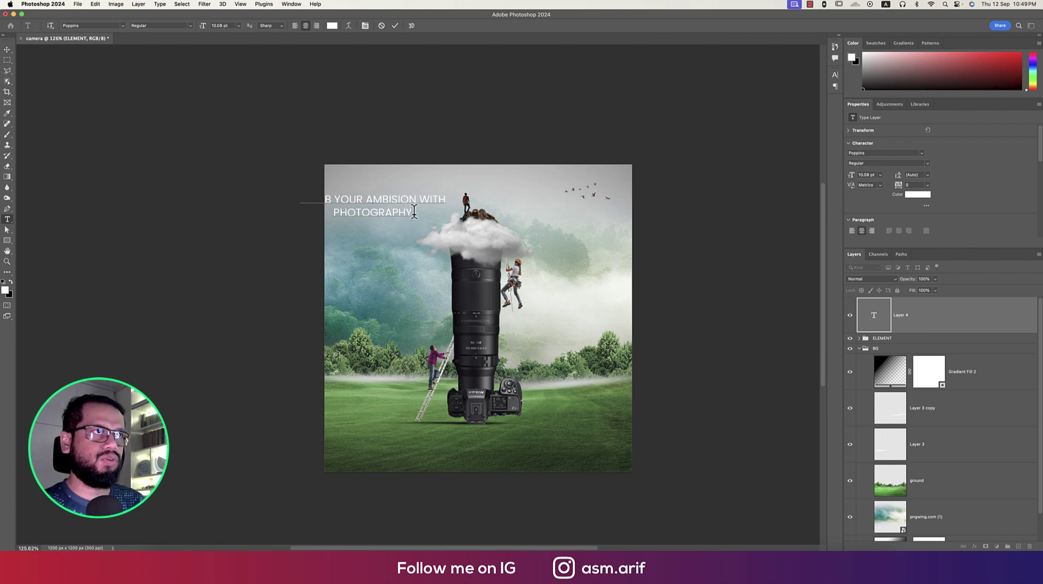
pyautogui.press('super+a')
pyautogui.click(7, 49)
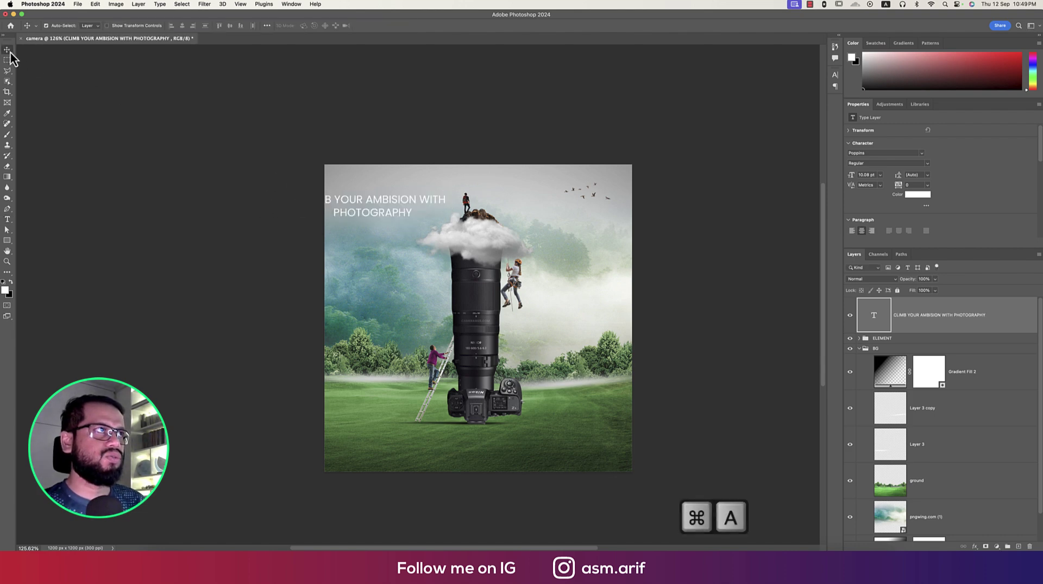
# Step: Center the headline text horizontally on the canvas and place its layer between the ELEMENT and BG groups
pyautogui.press('super+a')
pyautogui.click(183, 27)
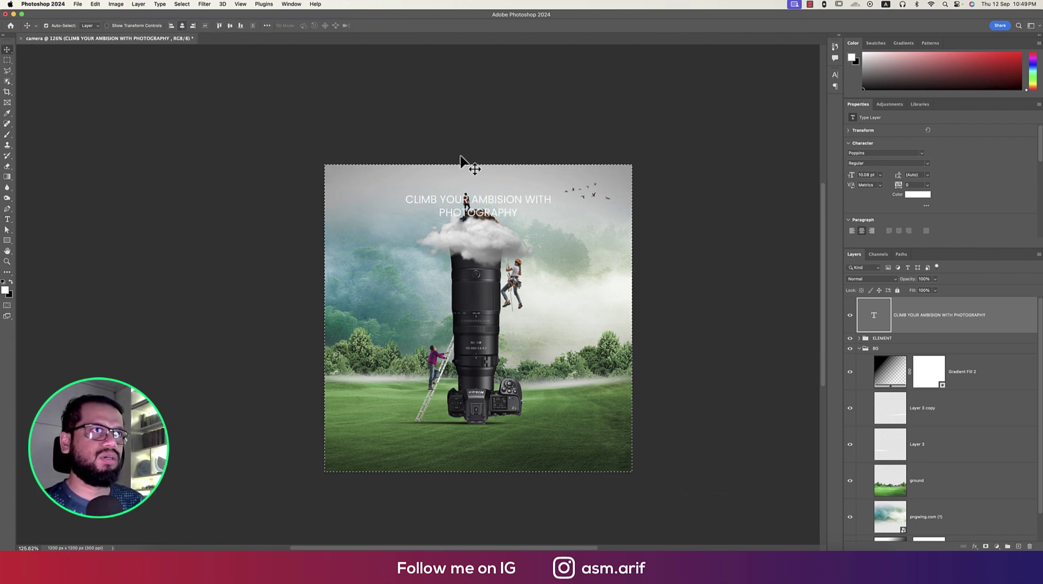
pyautogui.press('super+d')
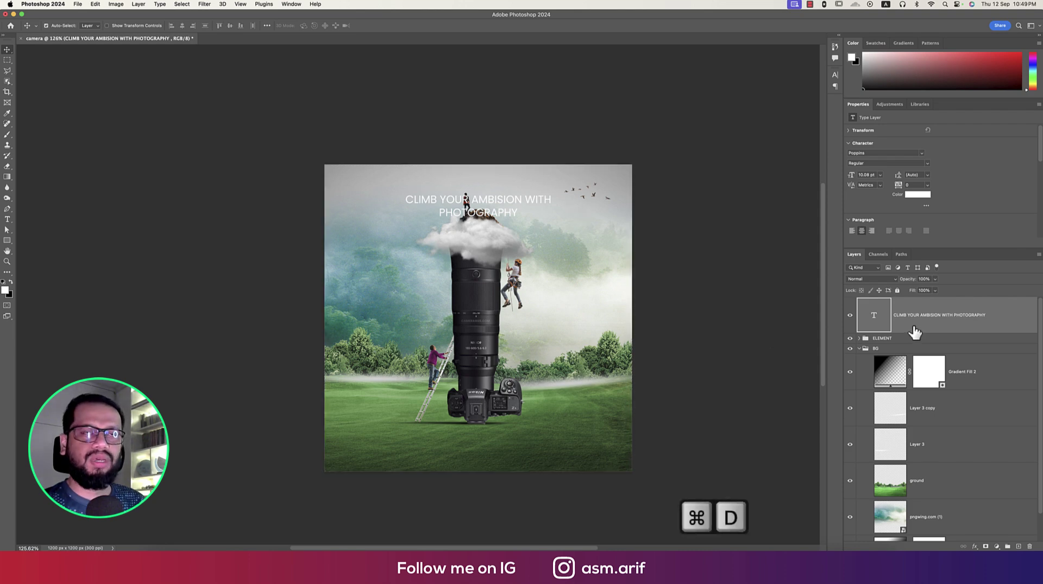
pyautogui.moveTo(915, 332); pyautogui.dragTo(917, 352)
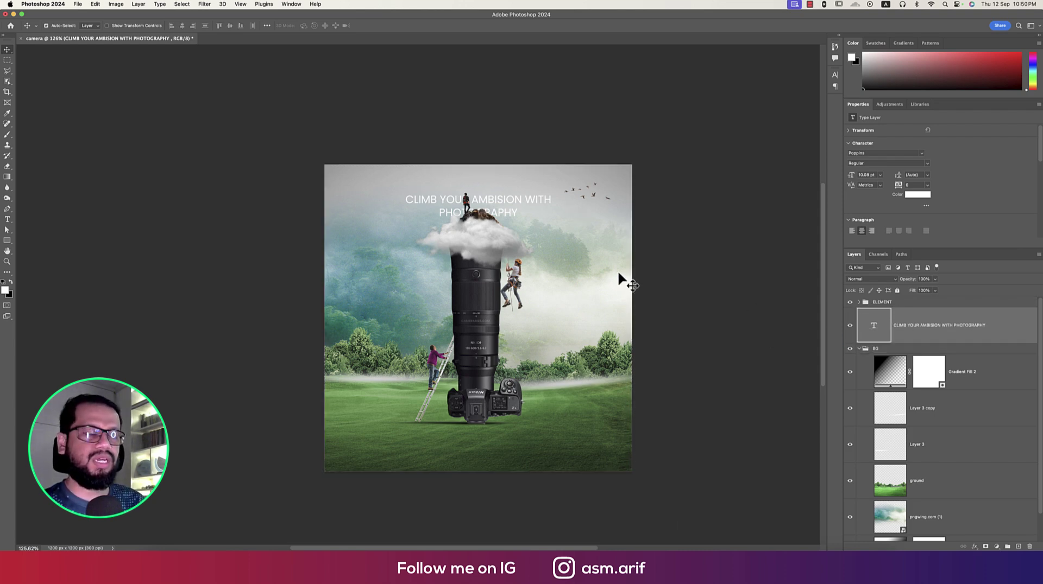
# Step: Change the headline text colour to mid-grey #828282
pyautogui.press('super+0')
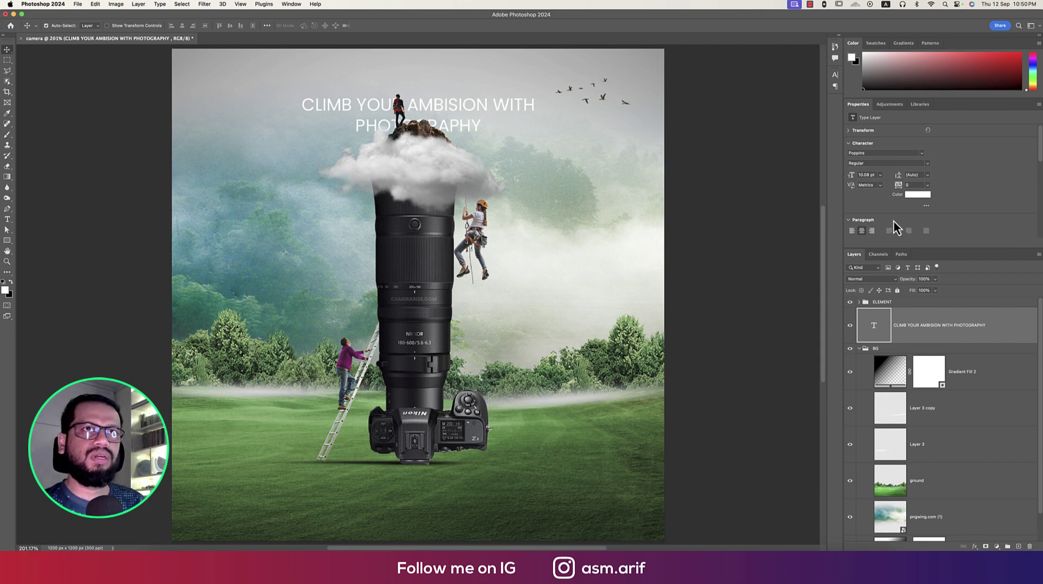
pyautogui.click(918, 195)
pyautogui.click(426, 81)
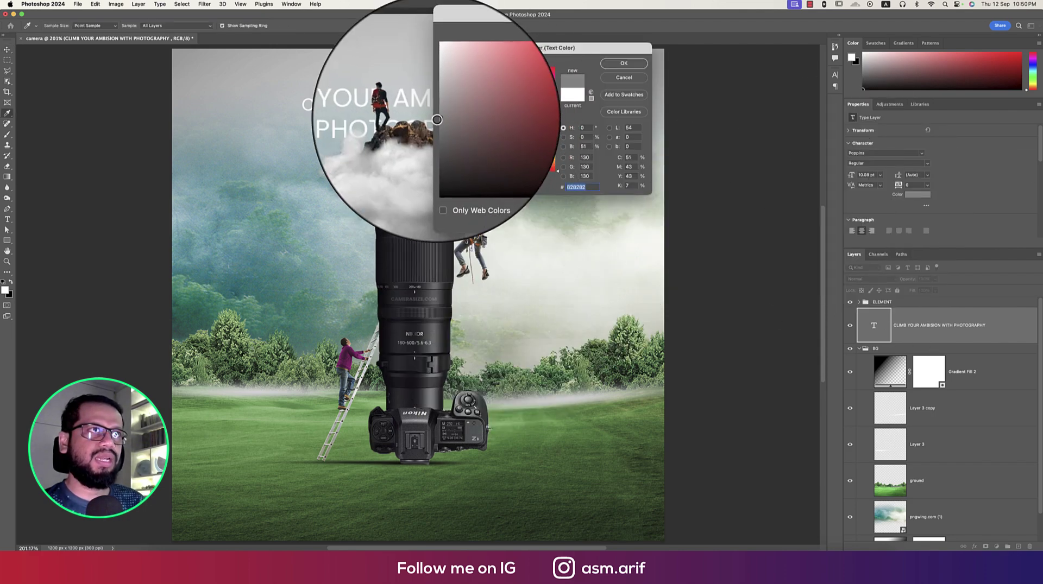
pyautogui.click(633, 23)
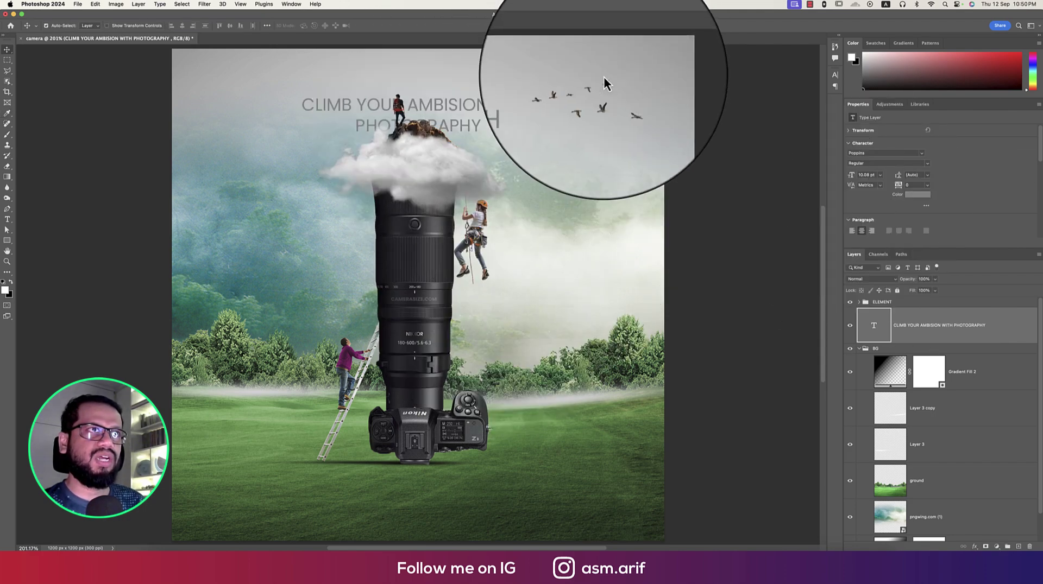
# Step: Format the headline's word PHOTOGRAPHY as Poppins Bold at 20 pt
pyautogui.doubleClick(873, 325)
pyautogui.click(480, 125)
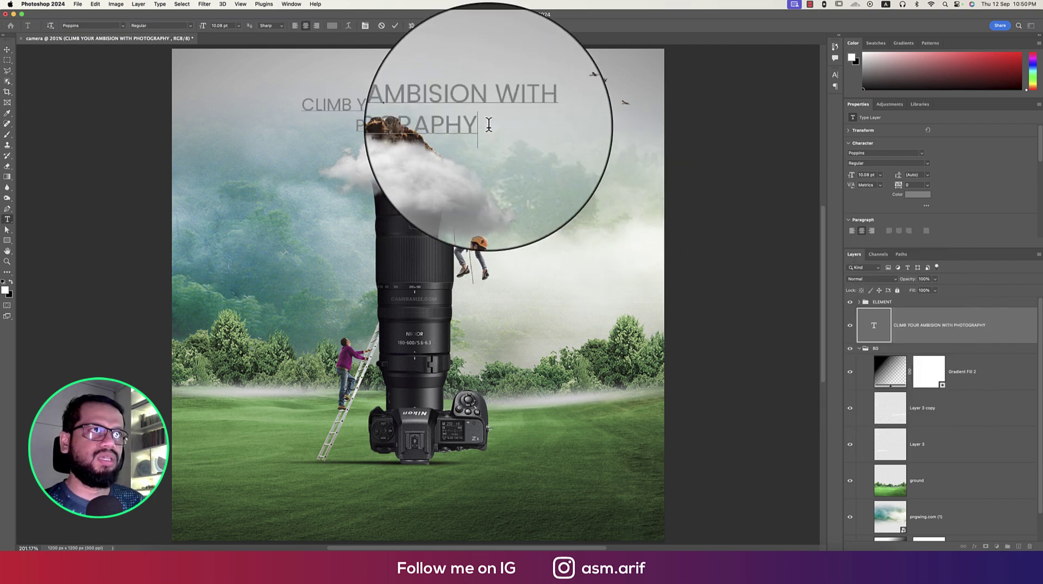
pyautogui.moveTo(481, 125); pyautogui.dragTo(356, 126)
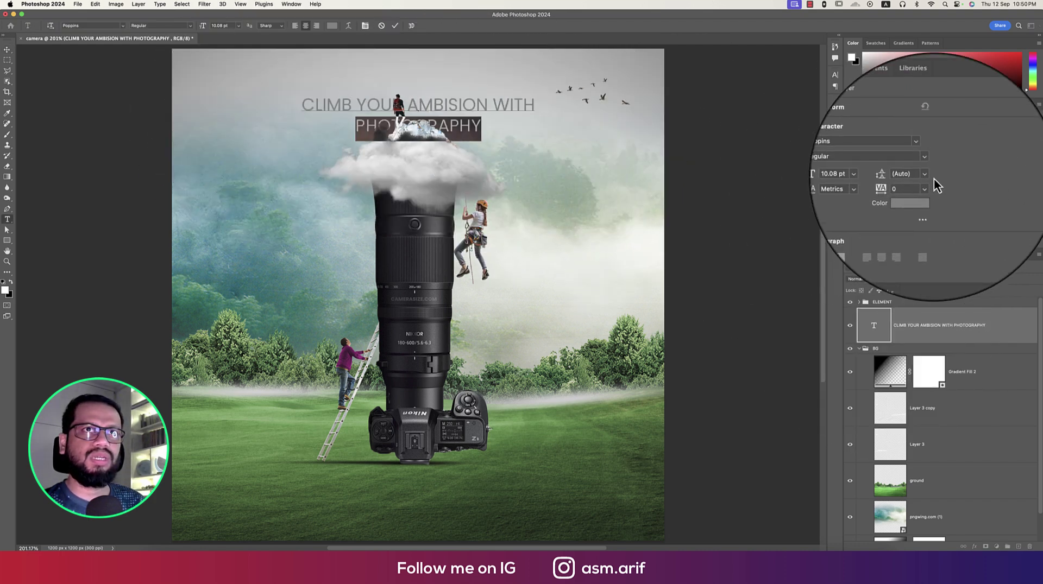
pyautogui.click(928, 168)
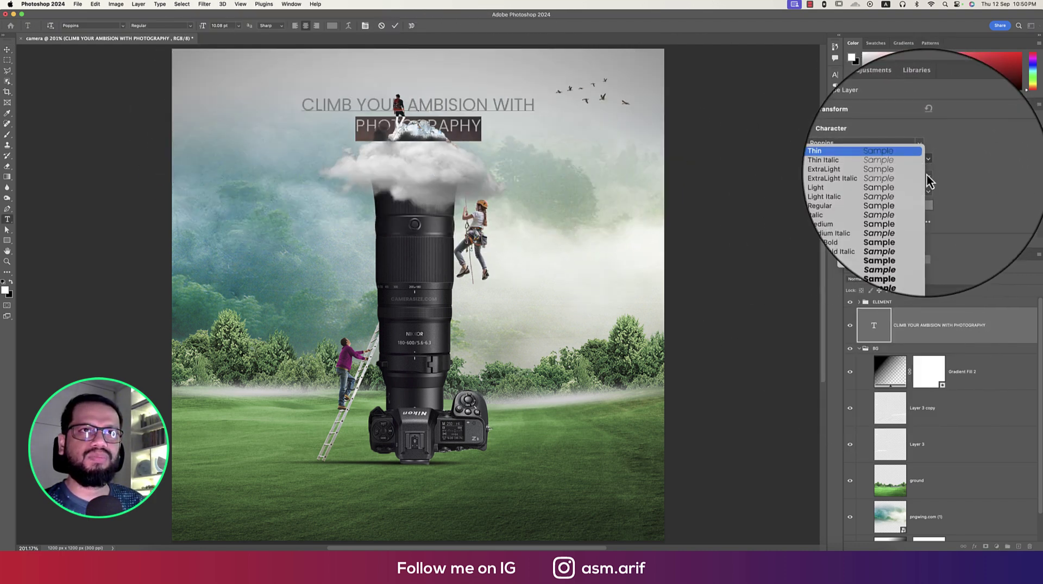
pyautogui.click(912, 233)
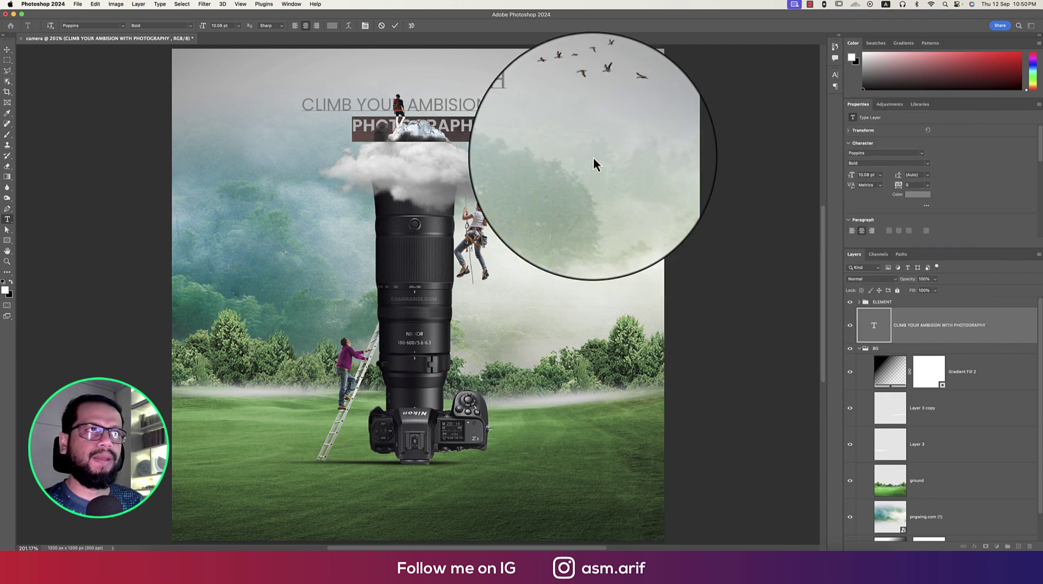
pyautogui.click(859, 179)
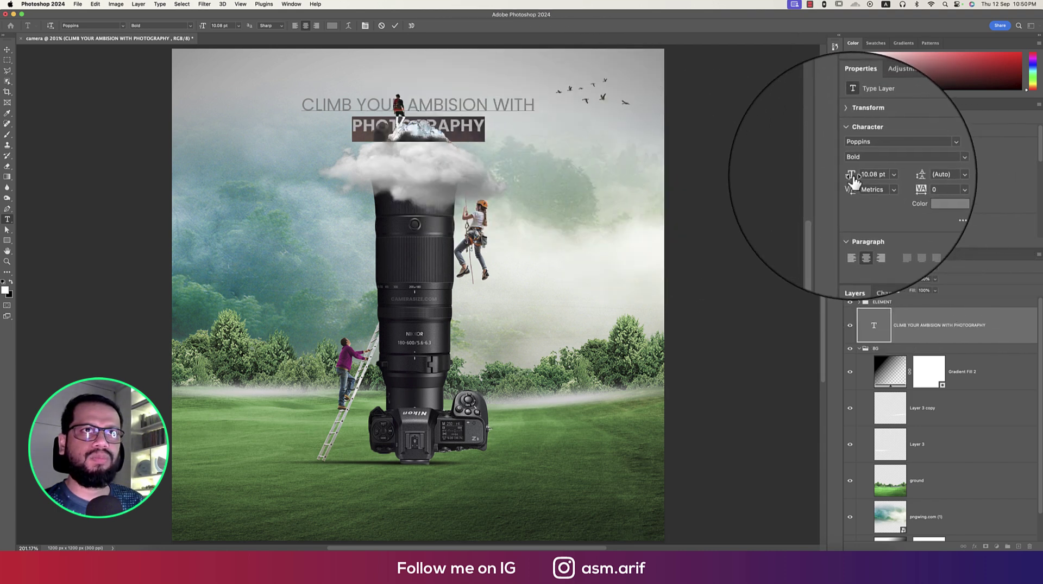
pyautogui.write('20')
pyautogui.press('Return')
pyautogui.press('Up')
pyautogui.press('Up')
pyautogui.press('Down')
pyautogui.press('Down')
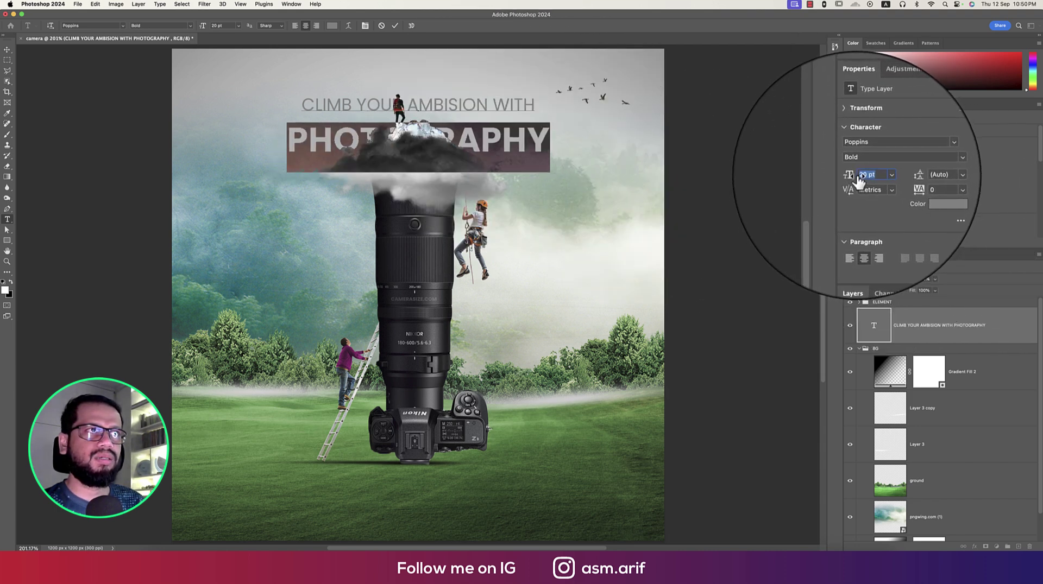
# Step: Set the leading of the whole headline to 16 pt and commit the text edit
pyautogui.hotkey('ctrl', 'a')
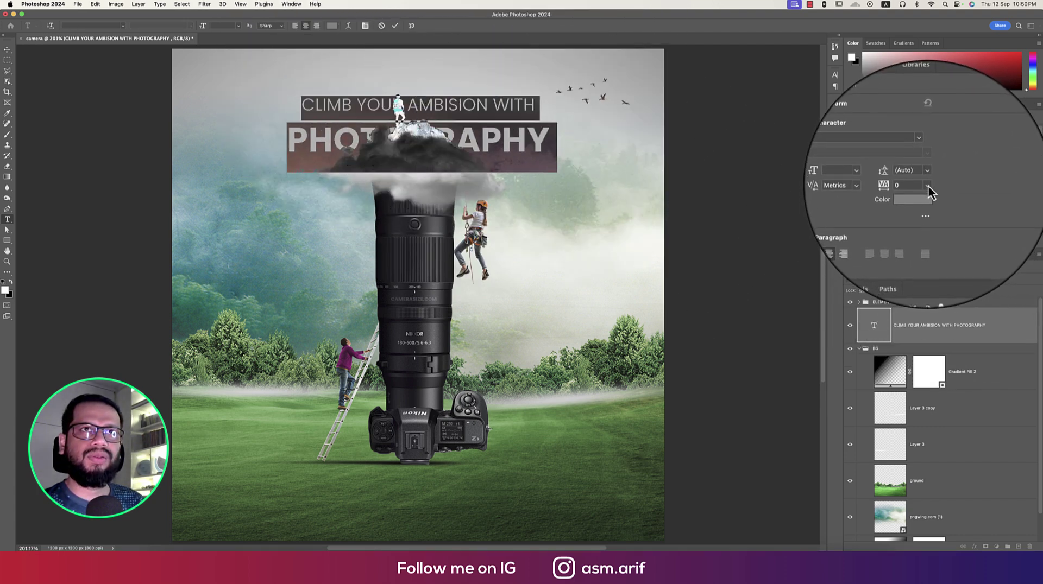
pyautogui.click(918, 174)
pyautogui.press('Down')
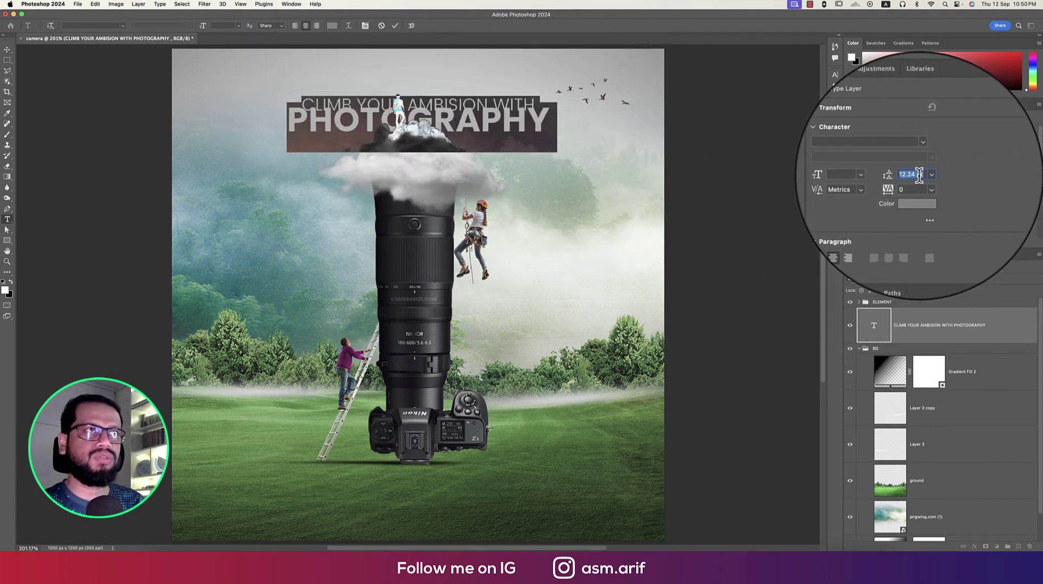
pyautogui.press('Up')
pyautogui.press('Up')
pyautogui.press('Up')
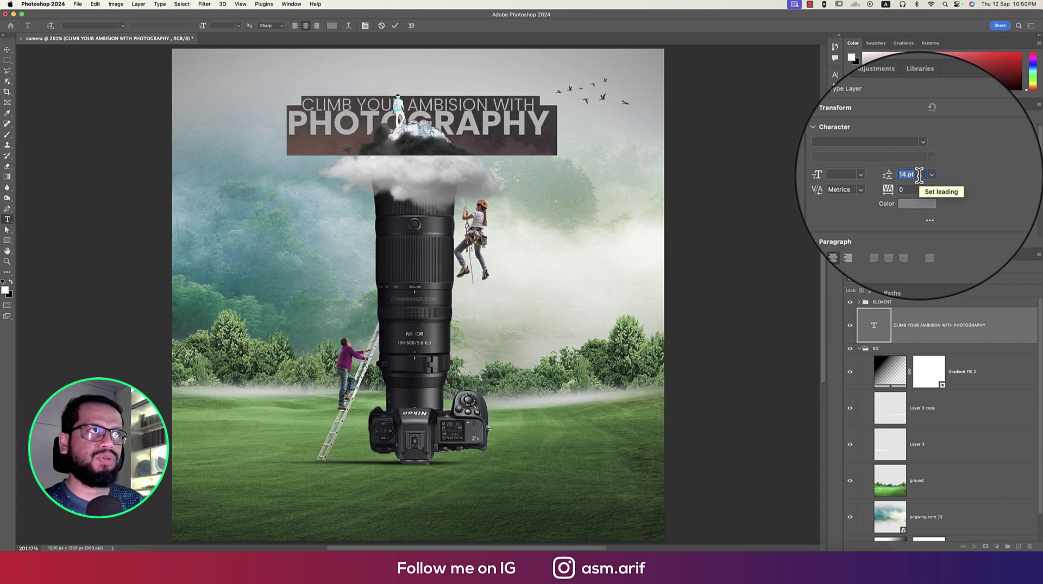
pyautogui.press('Up')
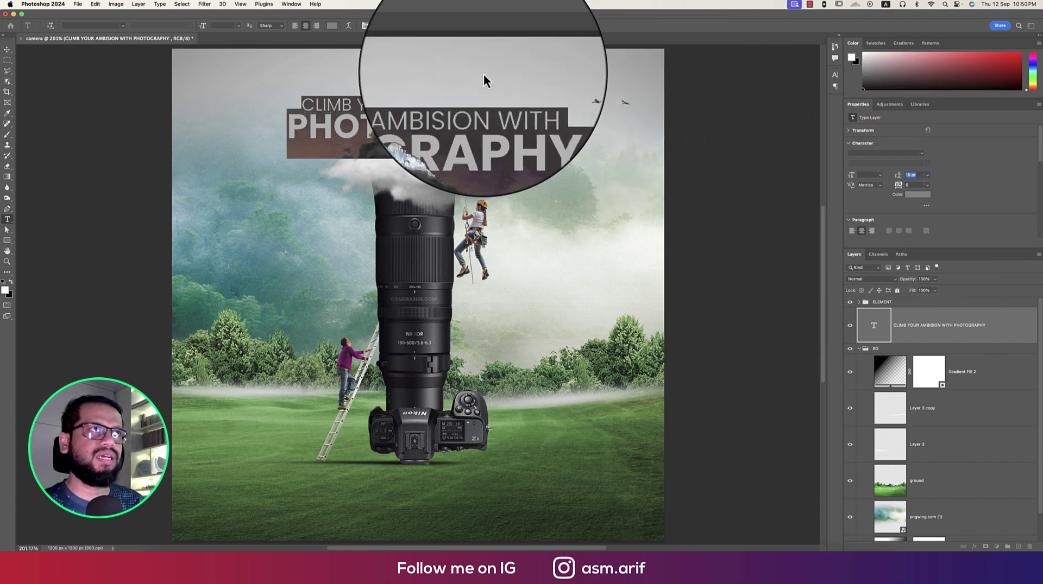
pyautogui.click(395, 26)
pyautogui.press('v')
# Step: Center the restyled headline horizontally against the full canvas and clear the selection
pyautogui.press('super+a')
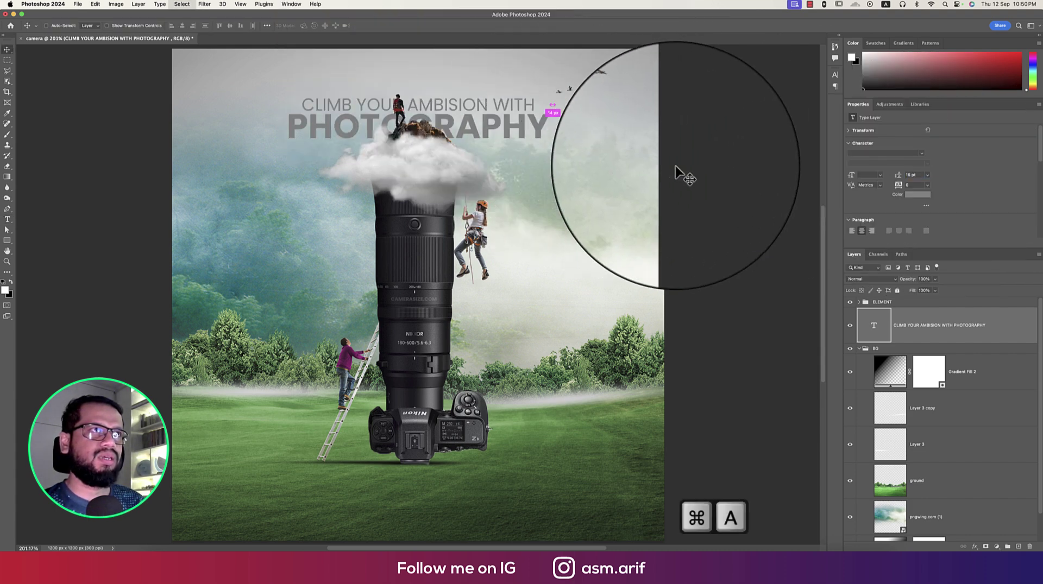
pyautogui.click(182, 26)
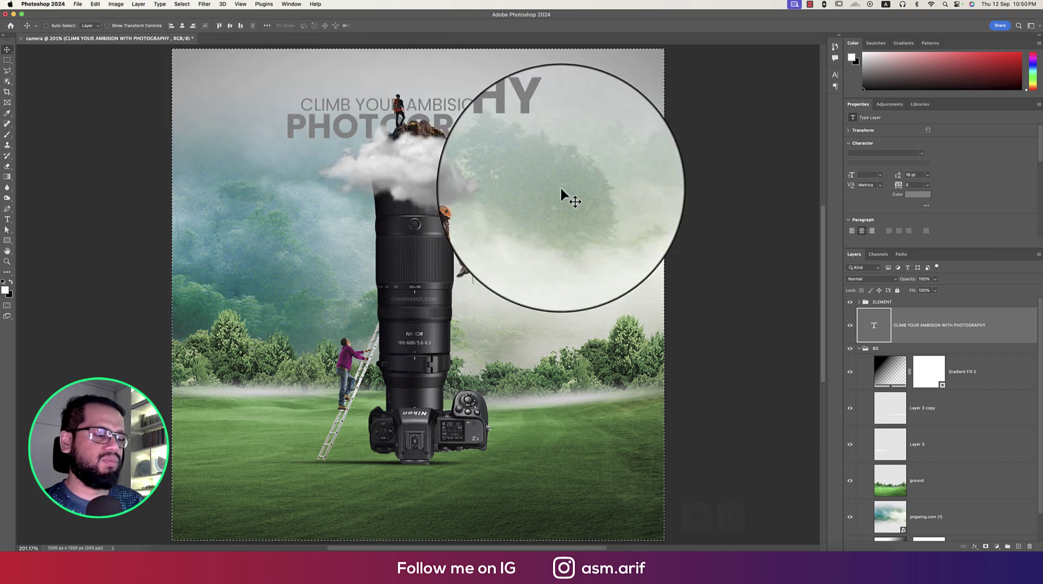
pyautogui.press('super+d')
pyautogui.press('super+0')
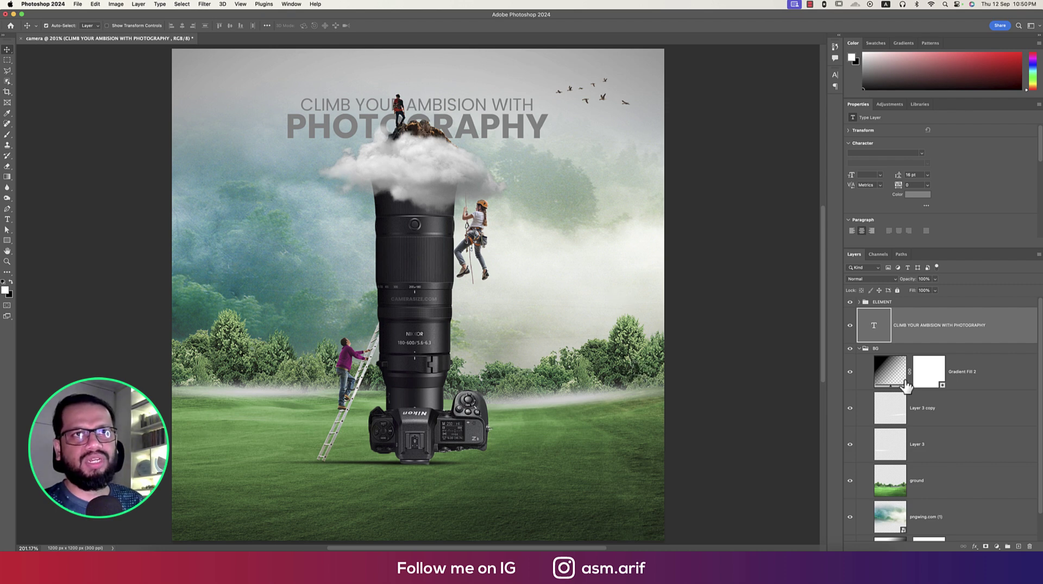
# Step: Add a Color Lookup adjustment layer above the ELEMENT group using the 3DLUT file Kodak 5218 Kodak 2395 (by Adobe).cube
pyautogui.click(922, 304)
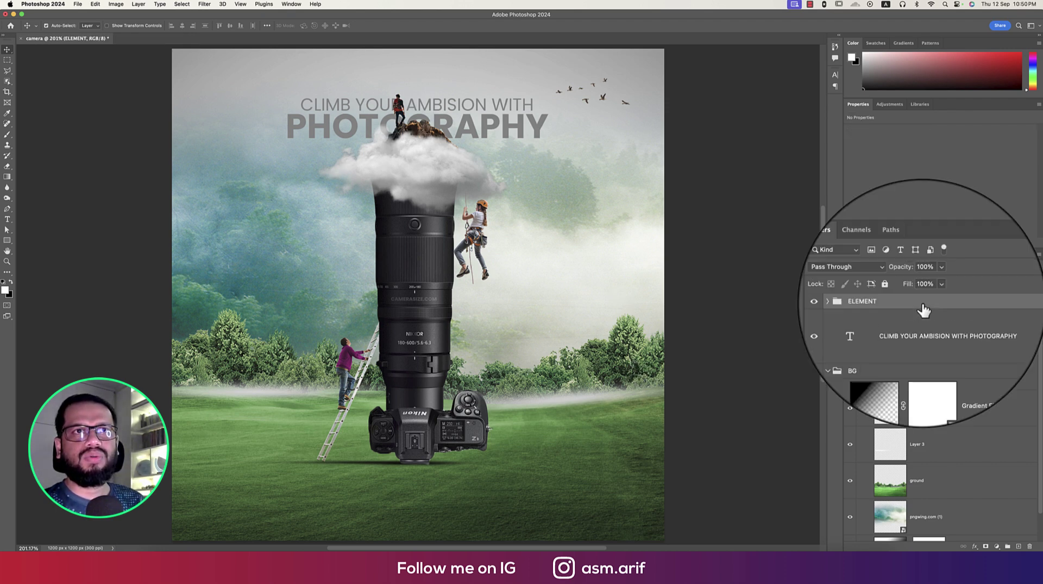
pyautogui.click(996, 547)
pyautogui.moveTo(998, 548)
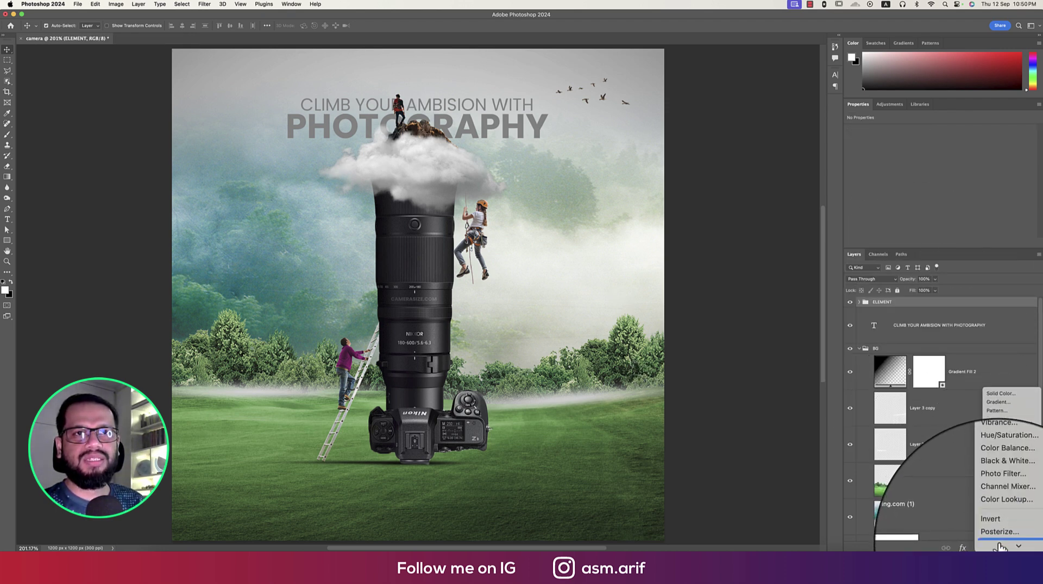
pyautogui.click(998, 502)
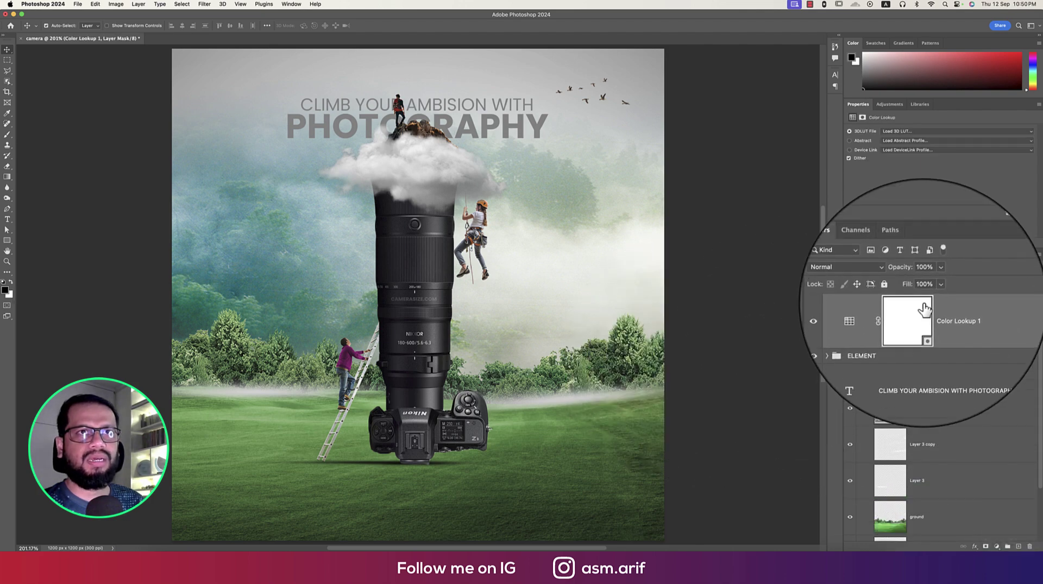
pyautogui.click(928, 132)
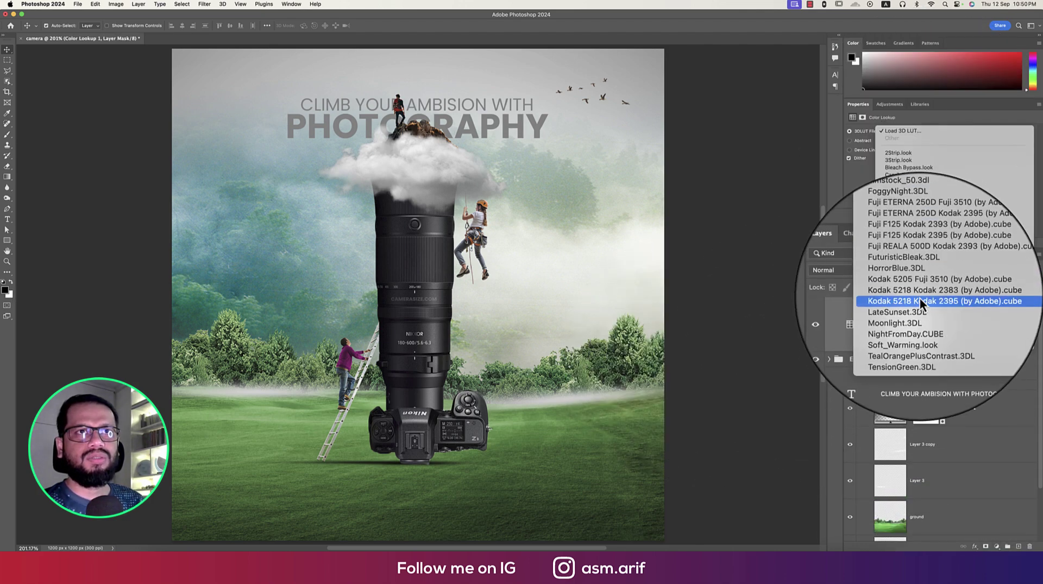
pyautogui.click(920, 293)
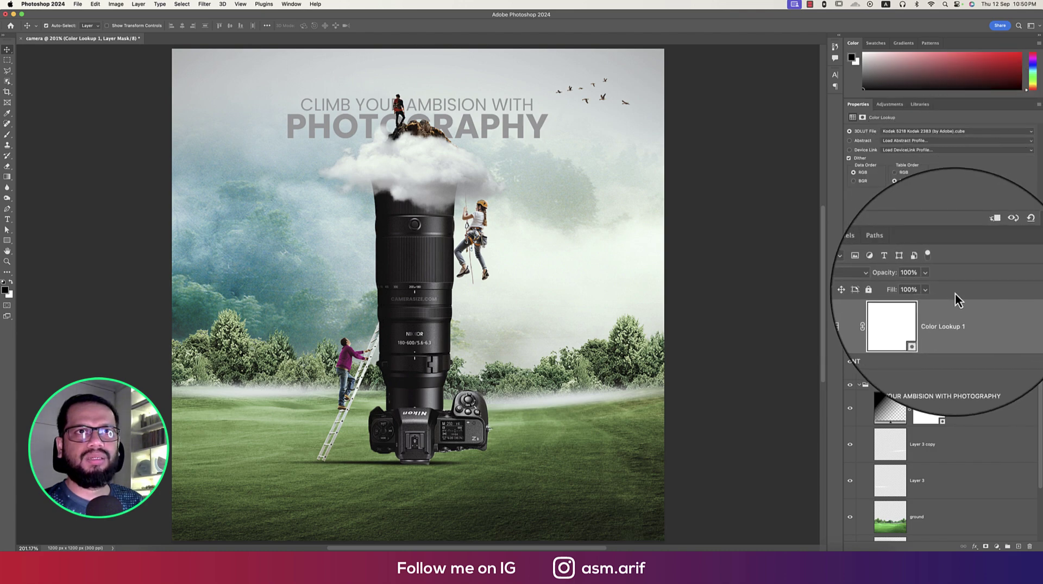
pyautogui.click(933, 136)
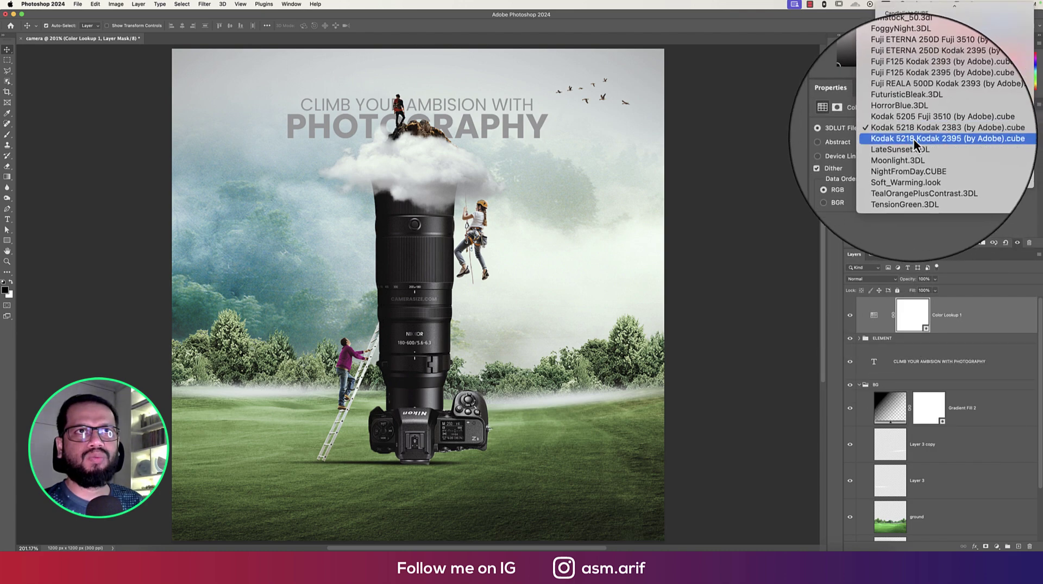
pyautogui.click(915, 141)
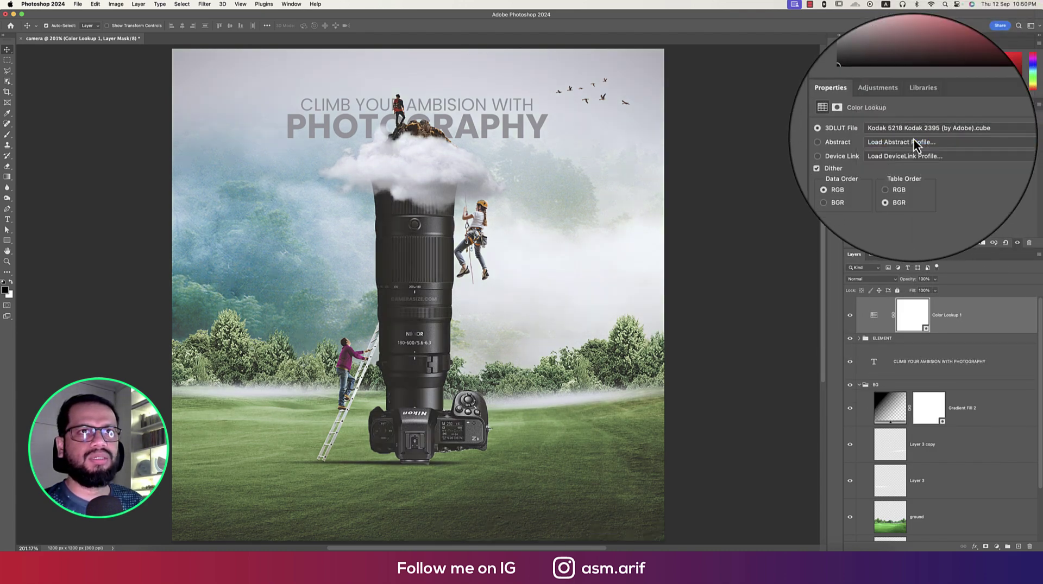
# Step: Set the Color Lookup layer's blend mode to Soft Light and its fill to 63%
pyautogui.click(880, 280)
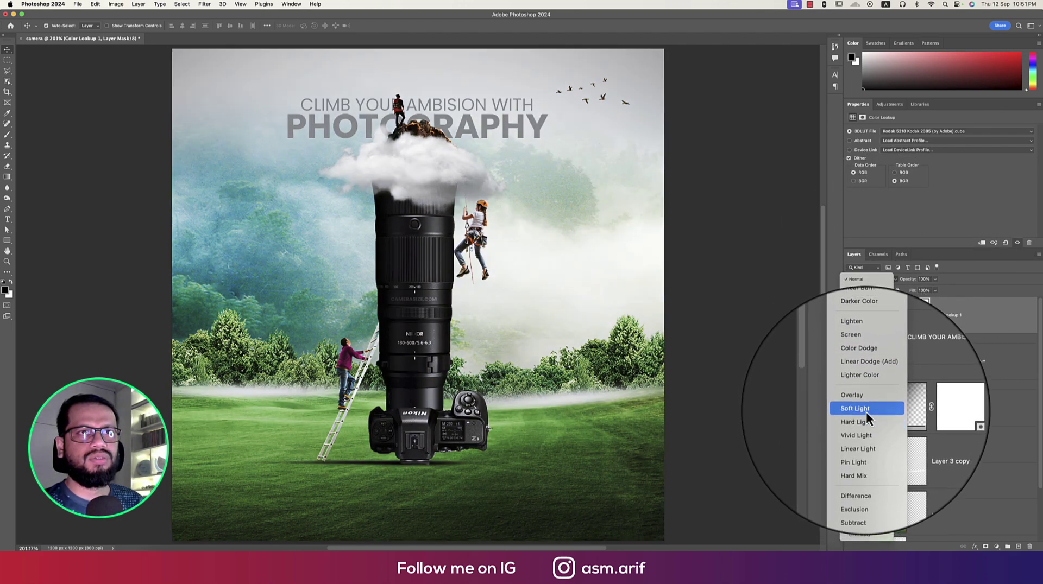
pyautogui.click(865, 408)
pyautogui.click(942, 291)
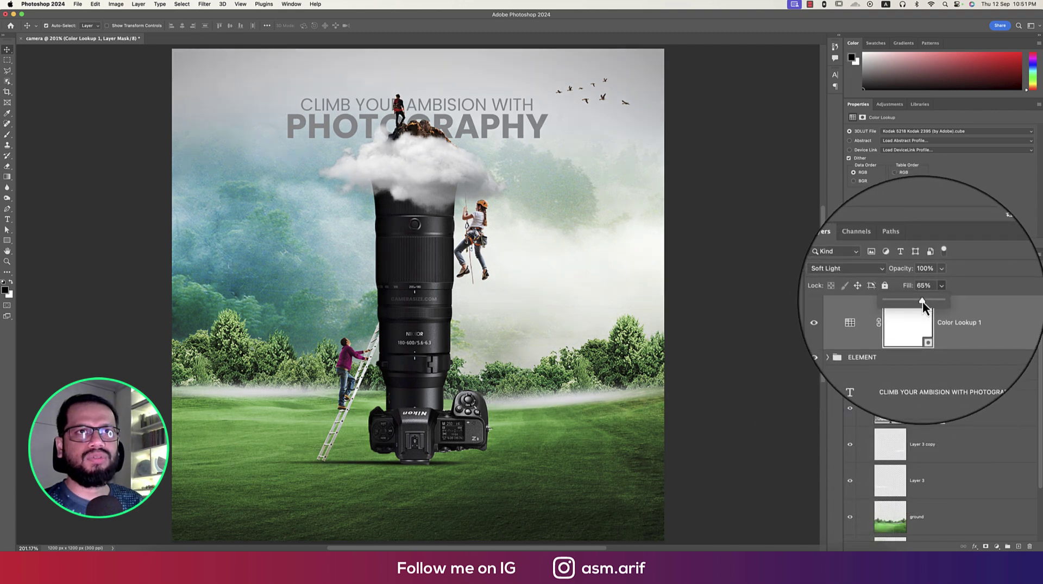
pyautogui.moveTo(922, 302); pyautogui.dragTo(922, 301)
pyautogui.press('super+0')
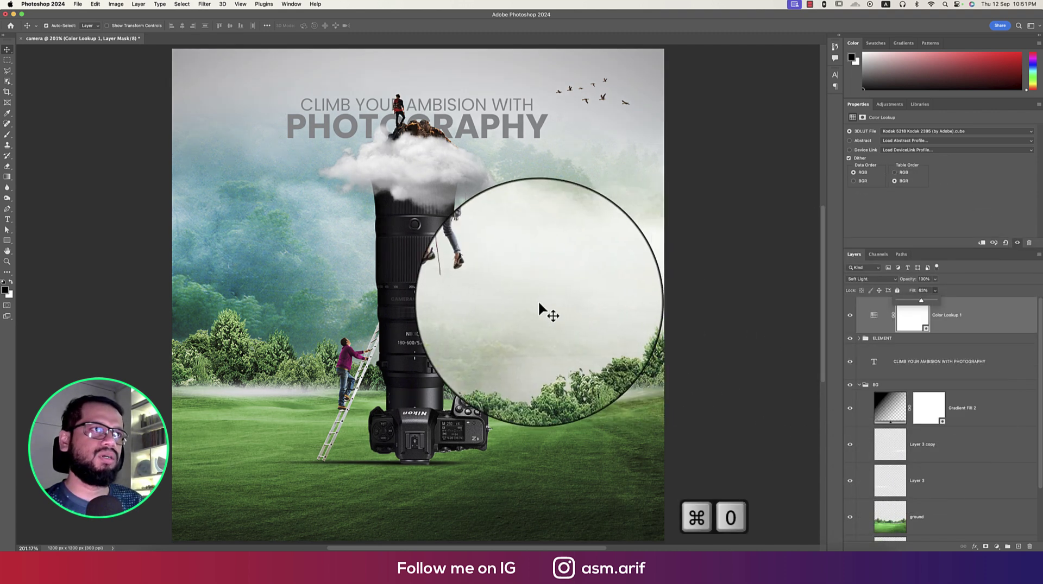
# Step: Save the document as camera.psd in Photoshop format with Maximize Compatibility enabled
pyautogui.press('super+s')
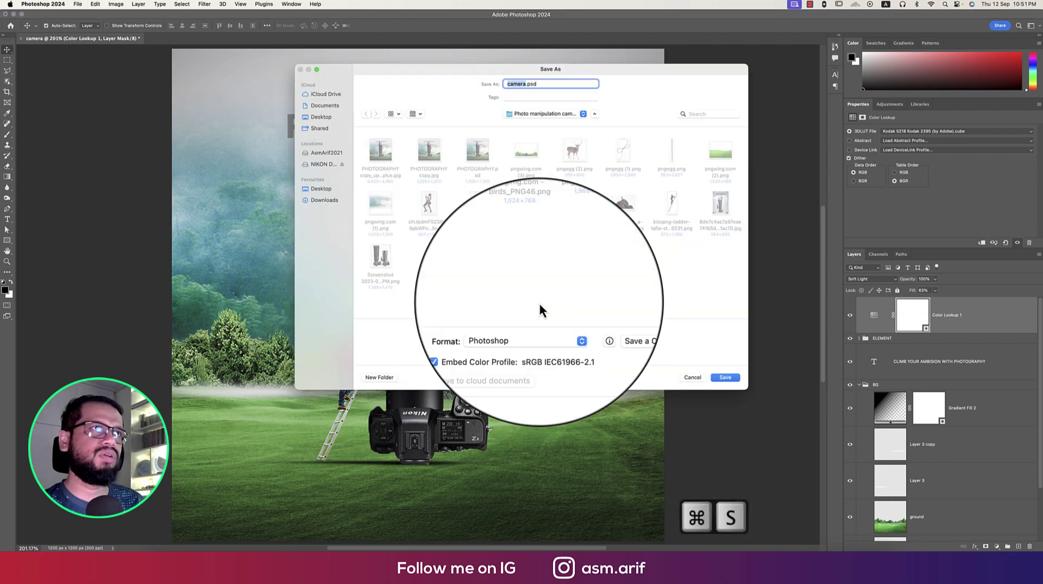
pyautogui.press('Return')
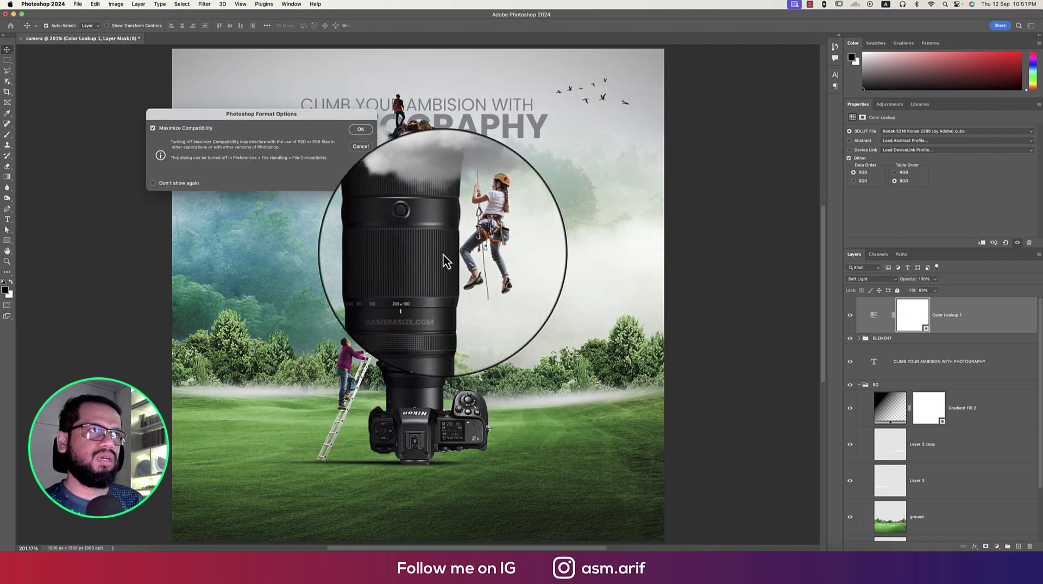
pyautogui.click(361, 130)
# Step: Save a JPEG copy of the artwork named camera copy at Maximum quality
pyautogui.press('shift+super+s')
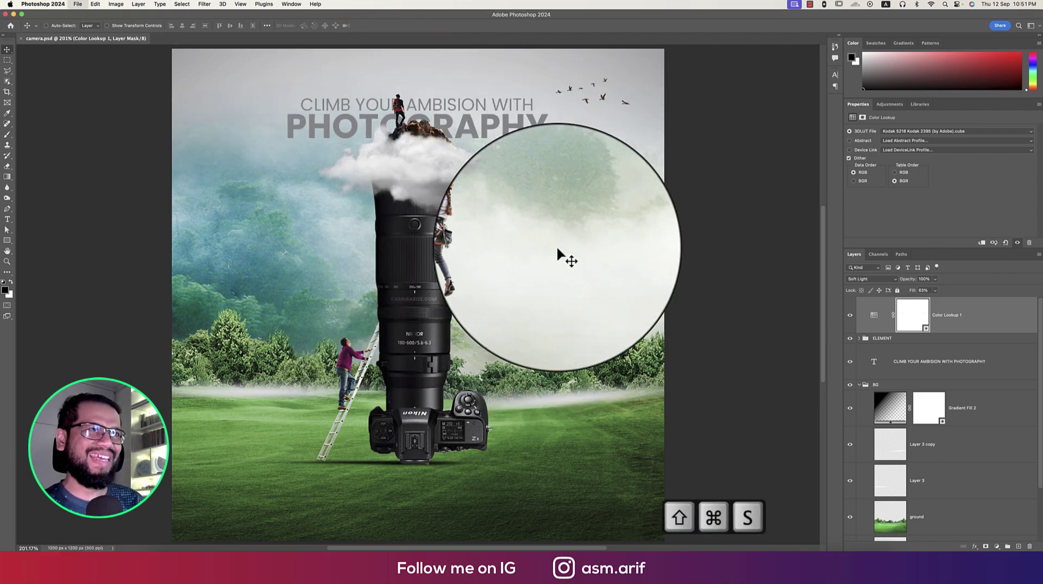
pyautogui.click(604, 331)
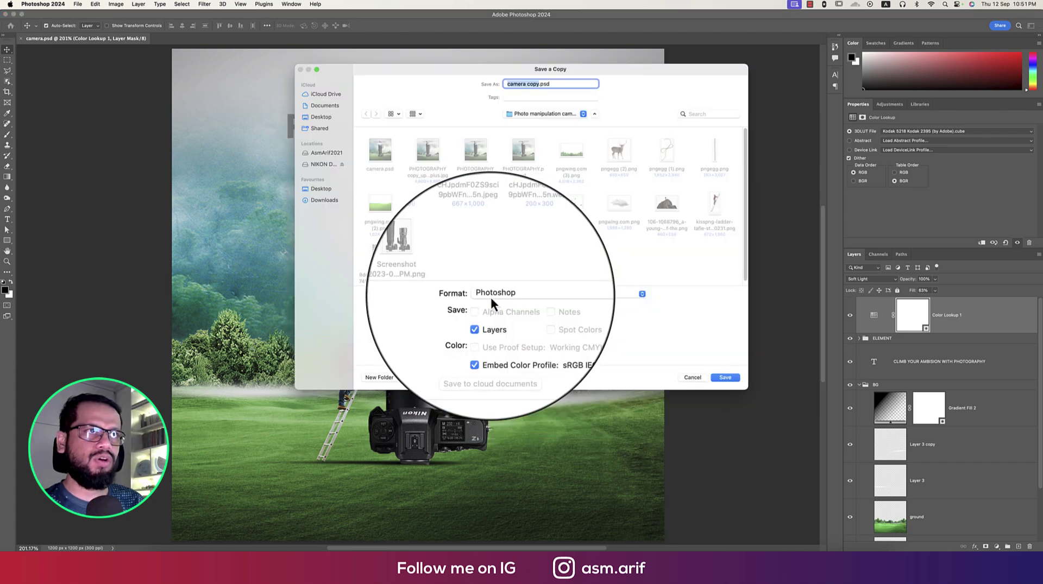
pyautogui.click(490, 296)
pyautogui.click(500, 360)
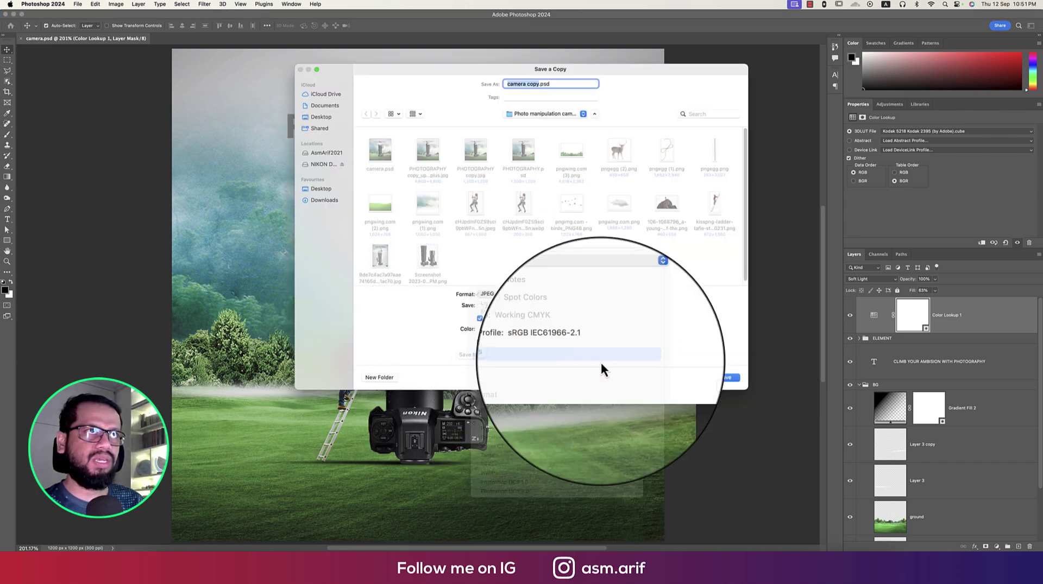
pyautogui.click(725, 378)
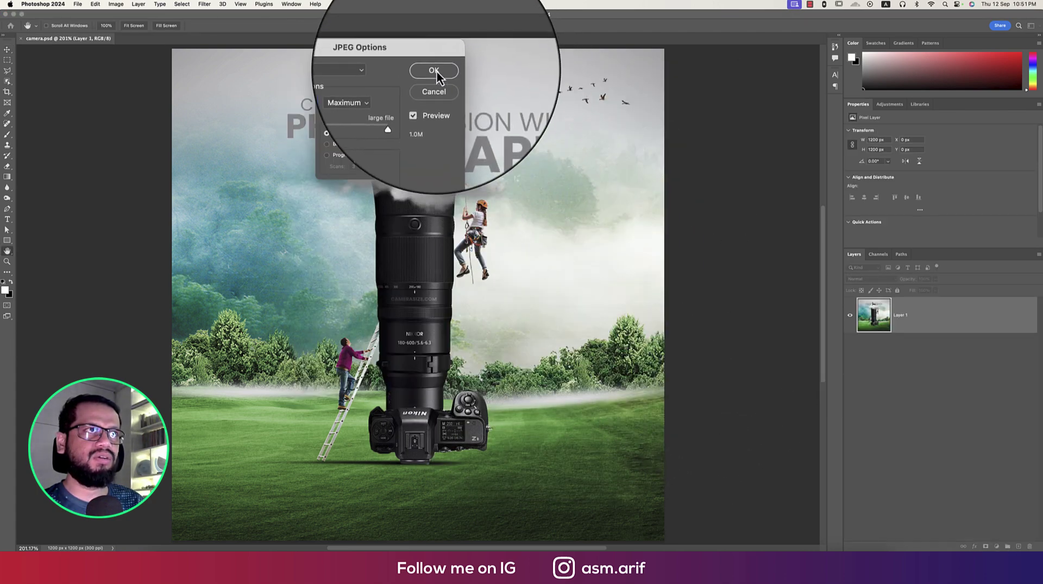
pyautogui.click(436, 71)
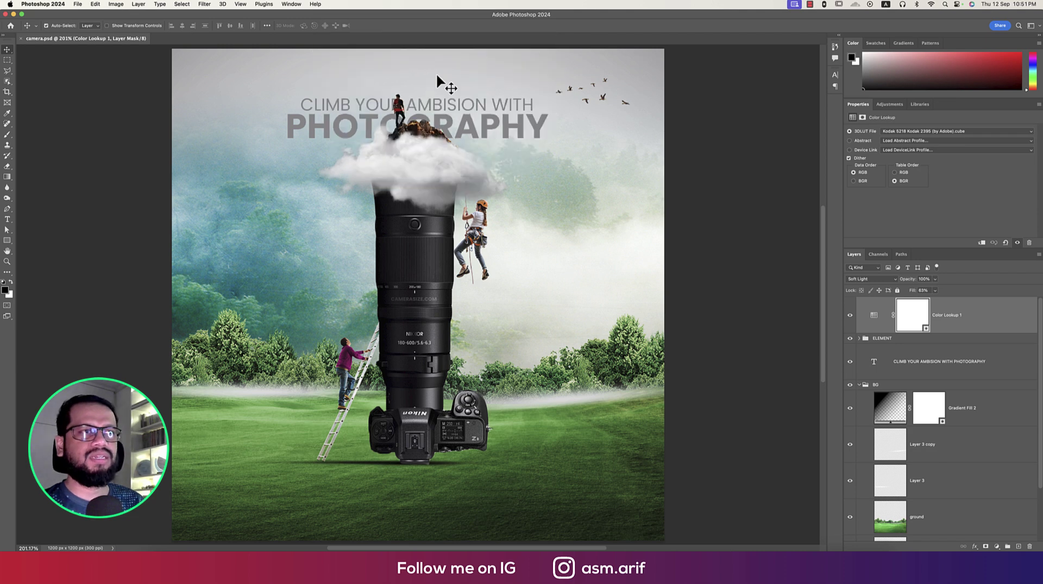